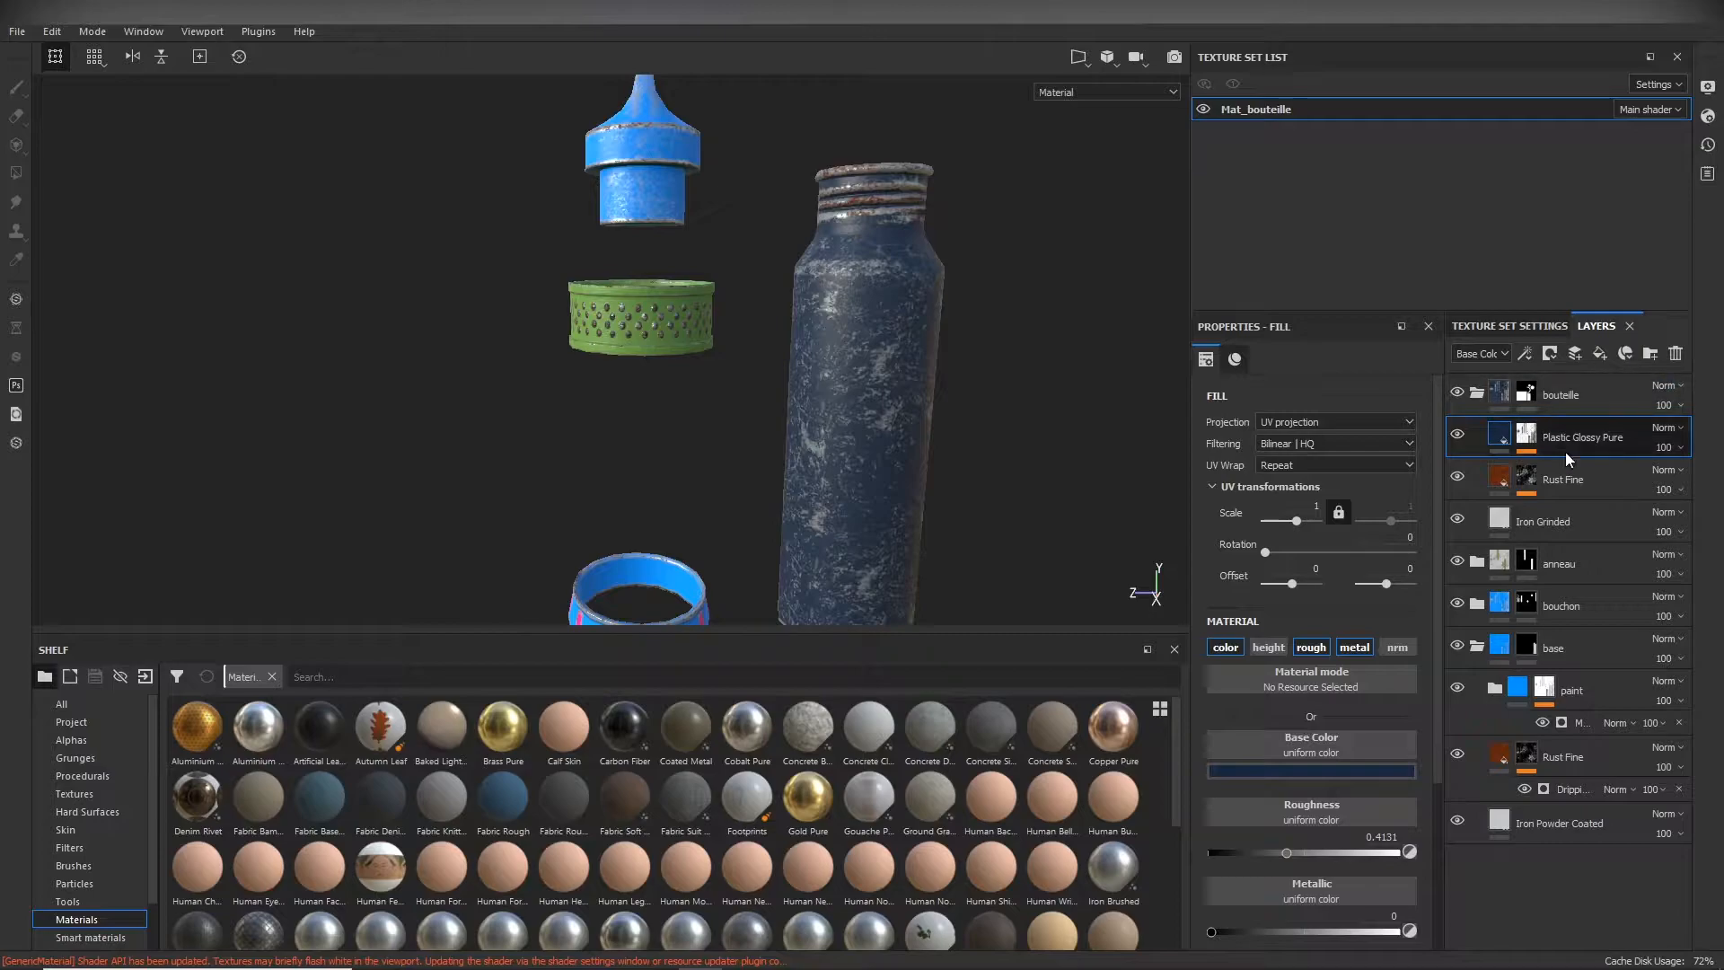
# Step: Add a new paint layer at the top of the layer stack and rename it normal
pyautogui.click(1576, 356)
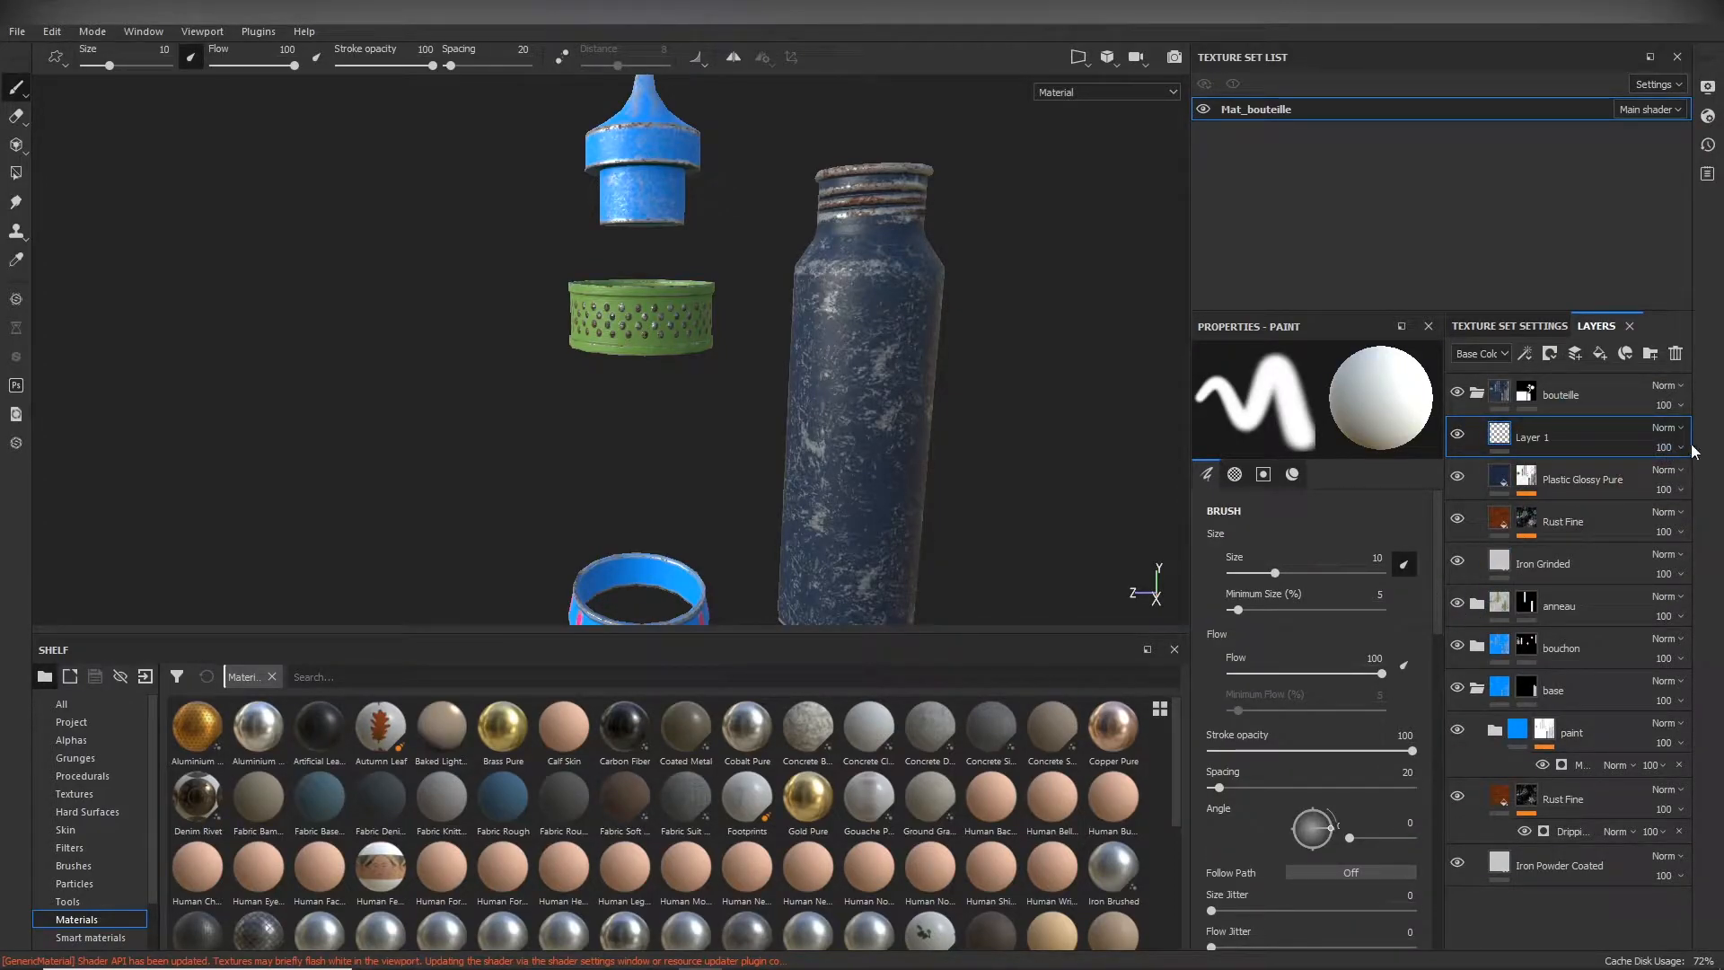
pyautogui.moveTo(1536, 440); pyautogui.dragTo(1568, 375)
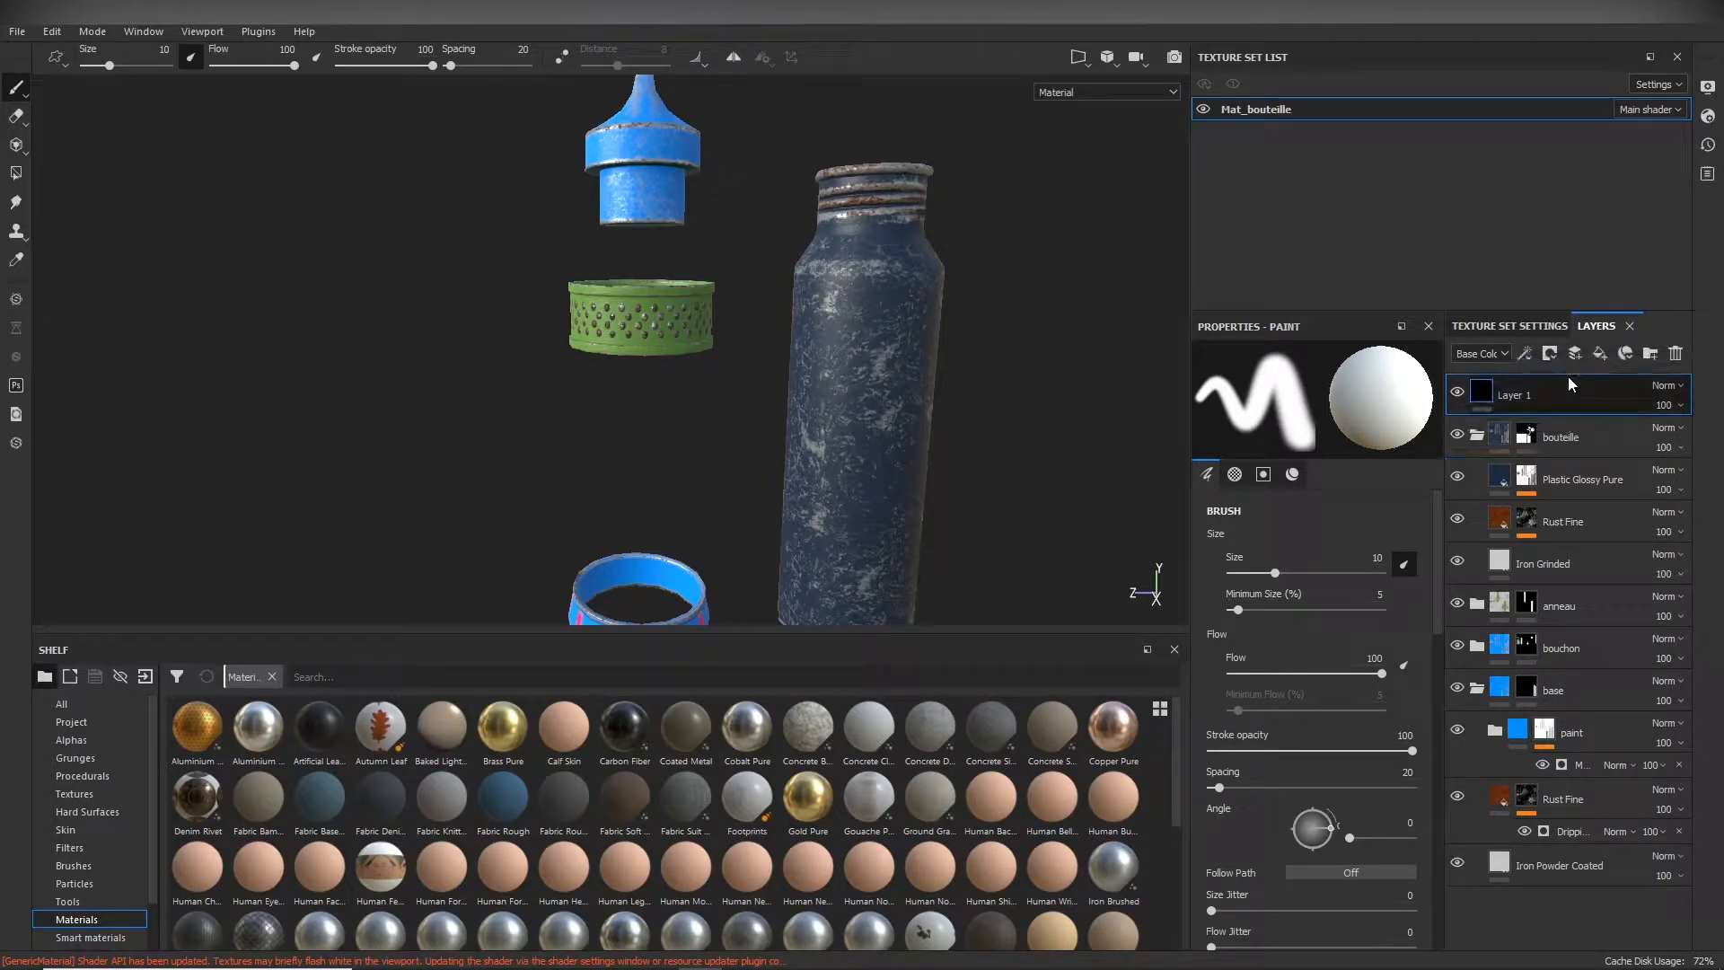
pyautogui.click(1473, 434)
pyautogui.click(1477, 561)
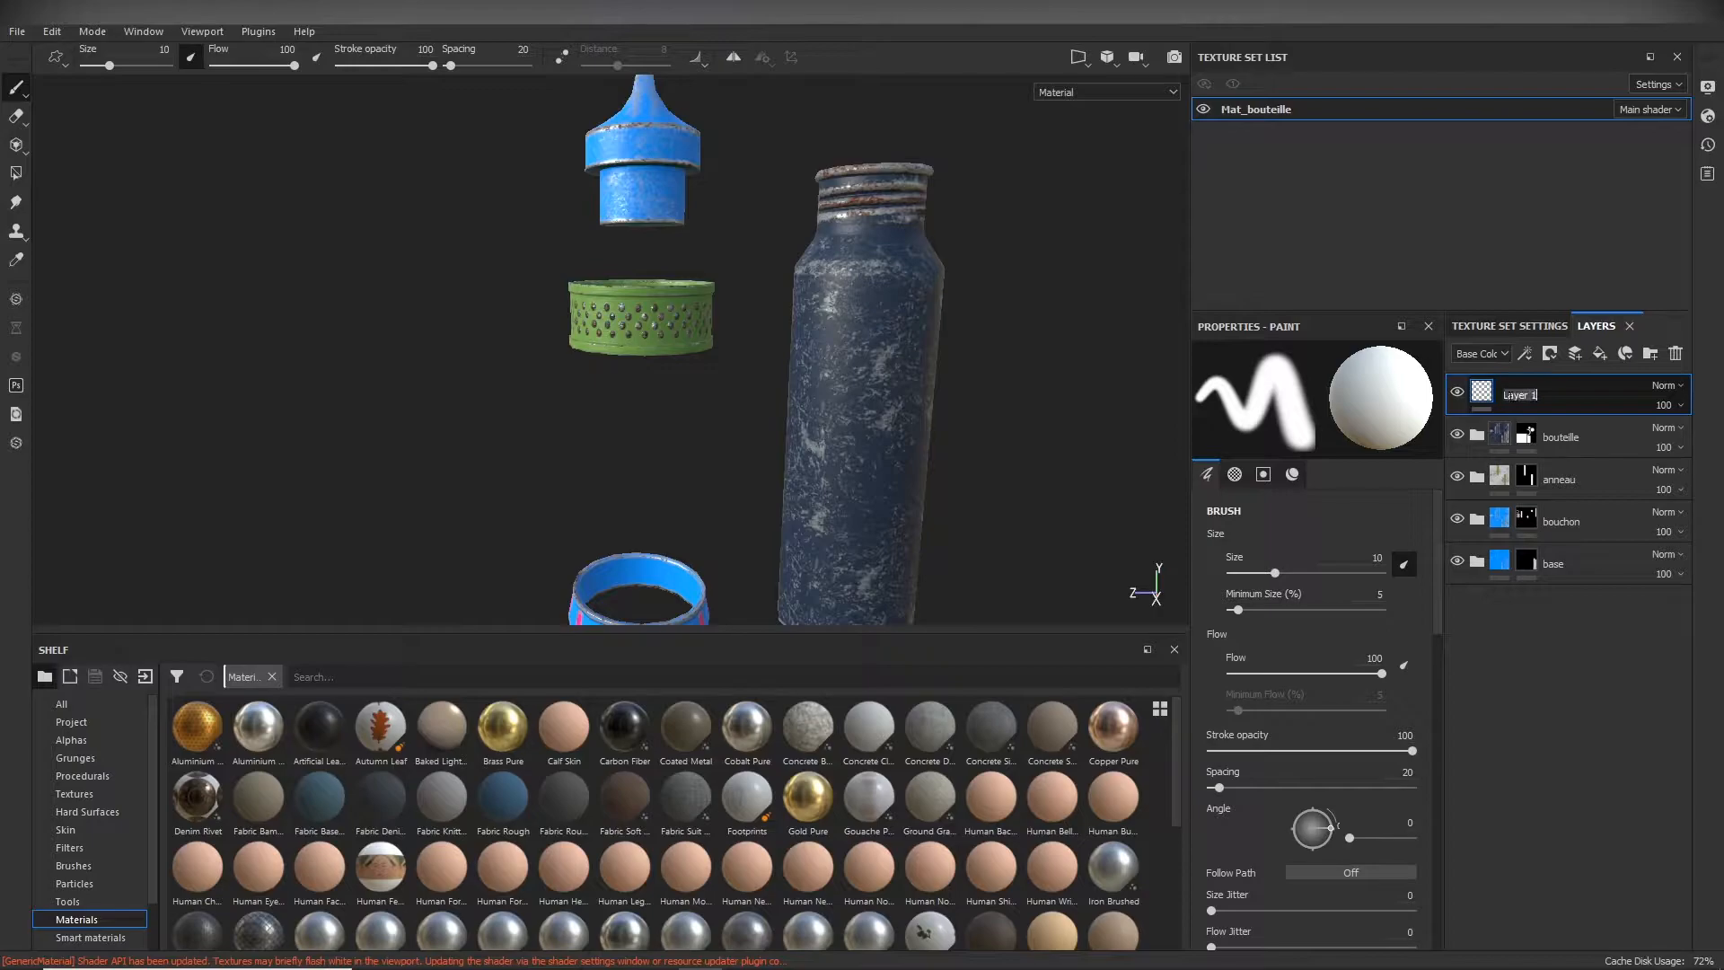
pyautogui.write('normal')
pyautogui.press('Return')
# Step: Turn off the color, height, rough and metal channels of the brush material, leaving only nrm active
pyautogui.moveTo(539, 261)
pyautogui.keyDown('alt'); pyautogui.mouseDown(button='right')
pyautogui.moveTo(779, 222)
pyautogui.moveTo(769, 416)
pyautogui.mouseUp(button='right'); pyautogui.keyUp('alt')
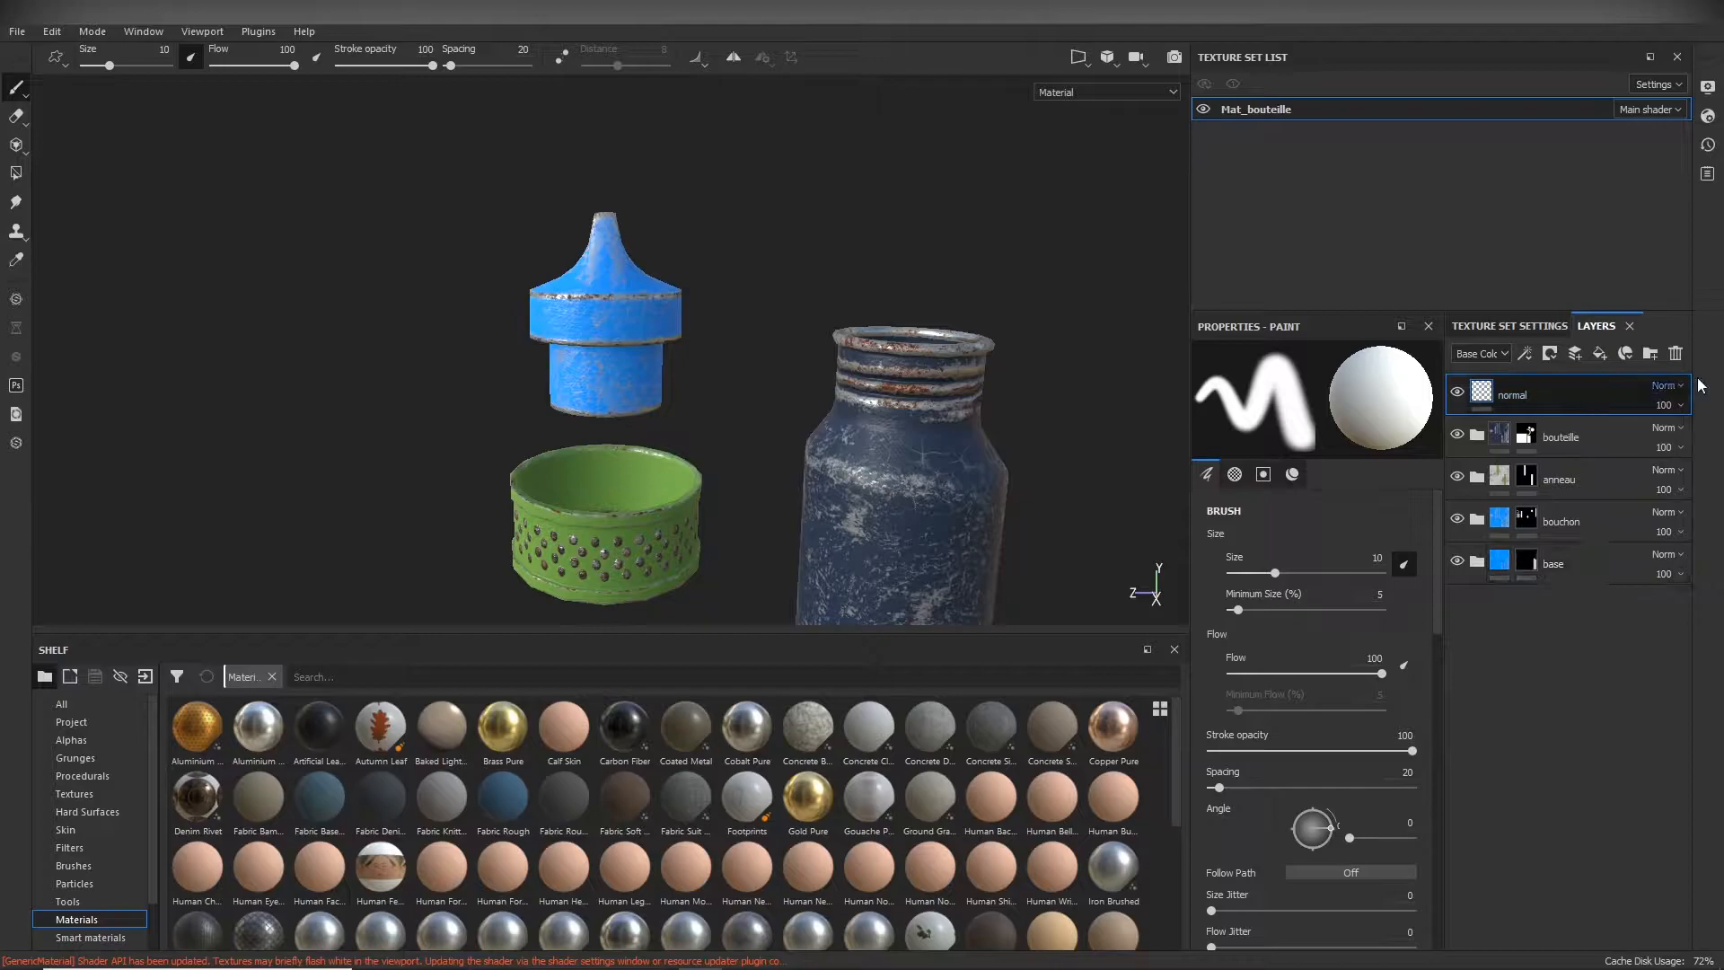
pyautogui.click(1293, 474)
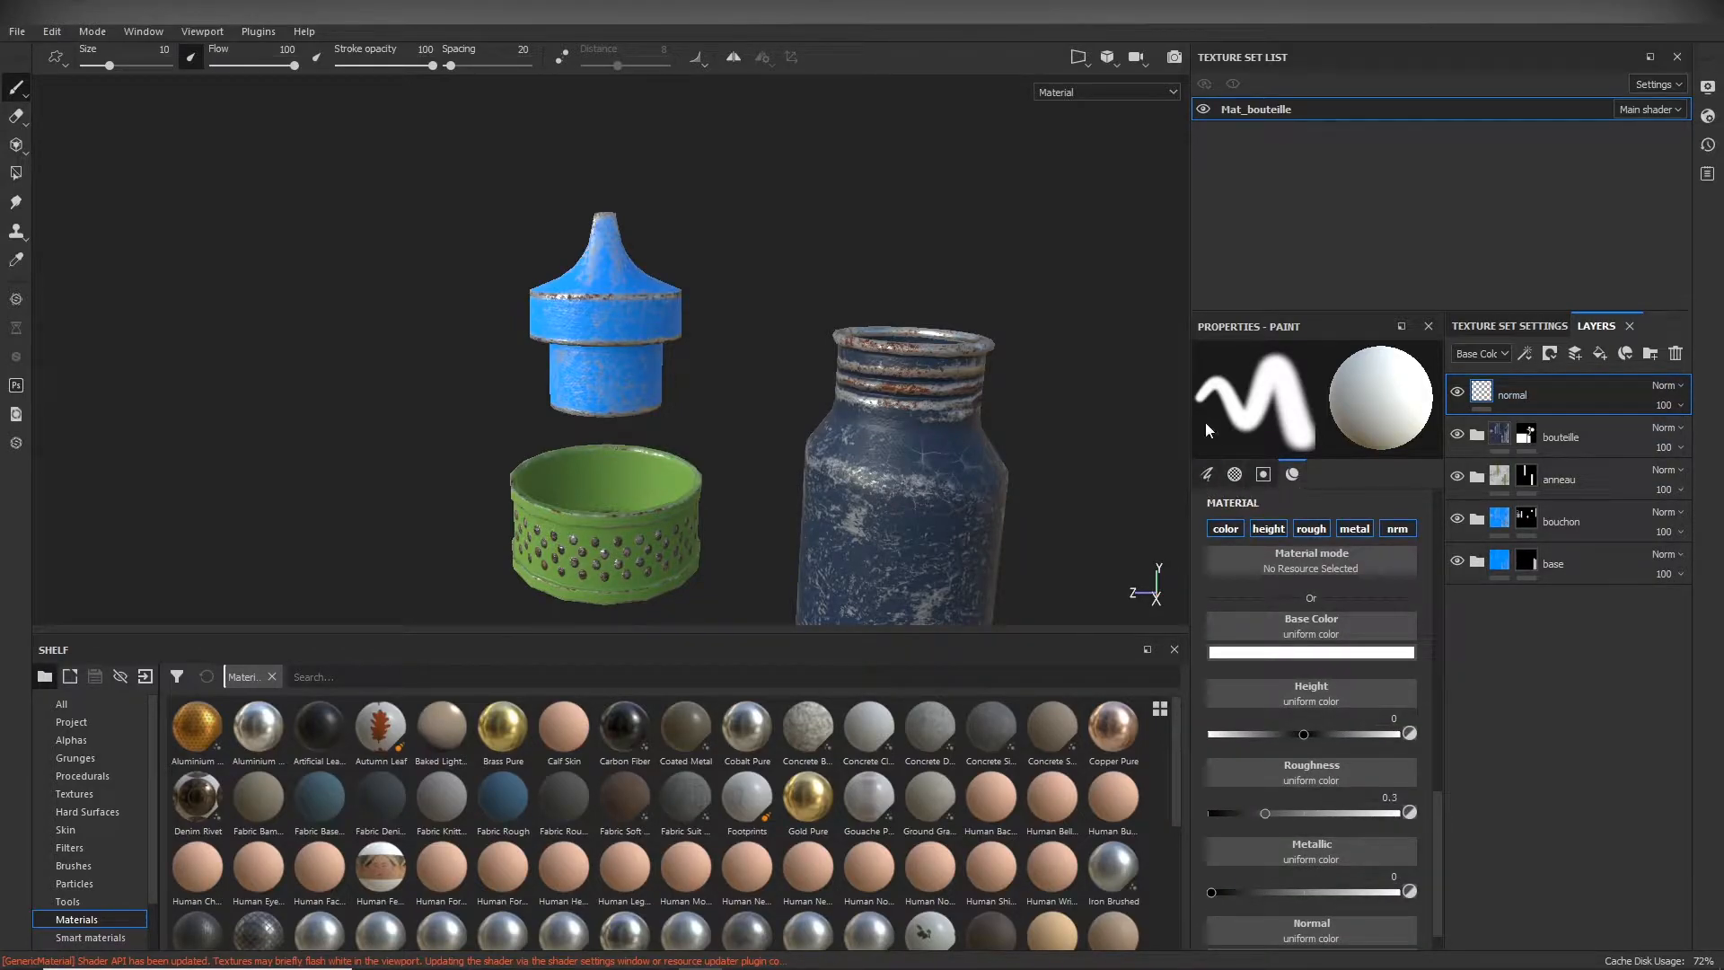
pyautogui.moveTo(1439, 801)
pyautogui.mouseDown()
pyautogui.moveTo(1438, 505)
pyautogui.moveTo(1424, 919)
pyautogui.mouseUp()
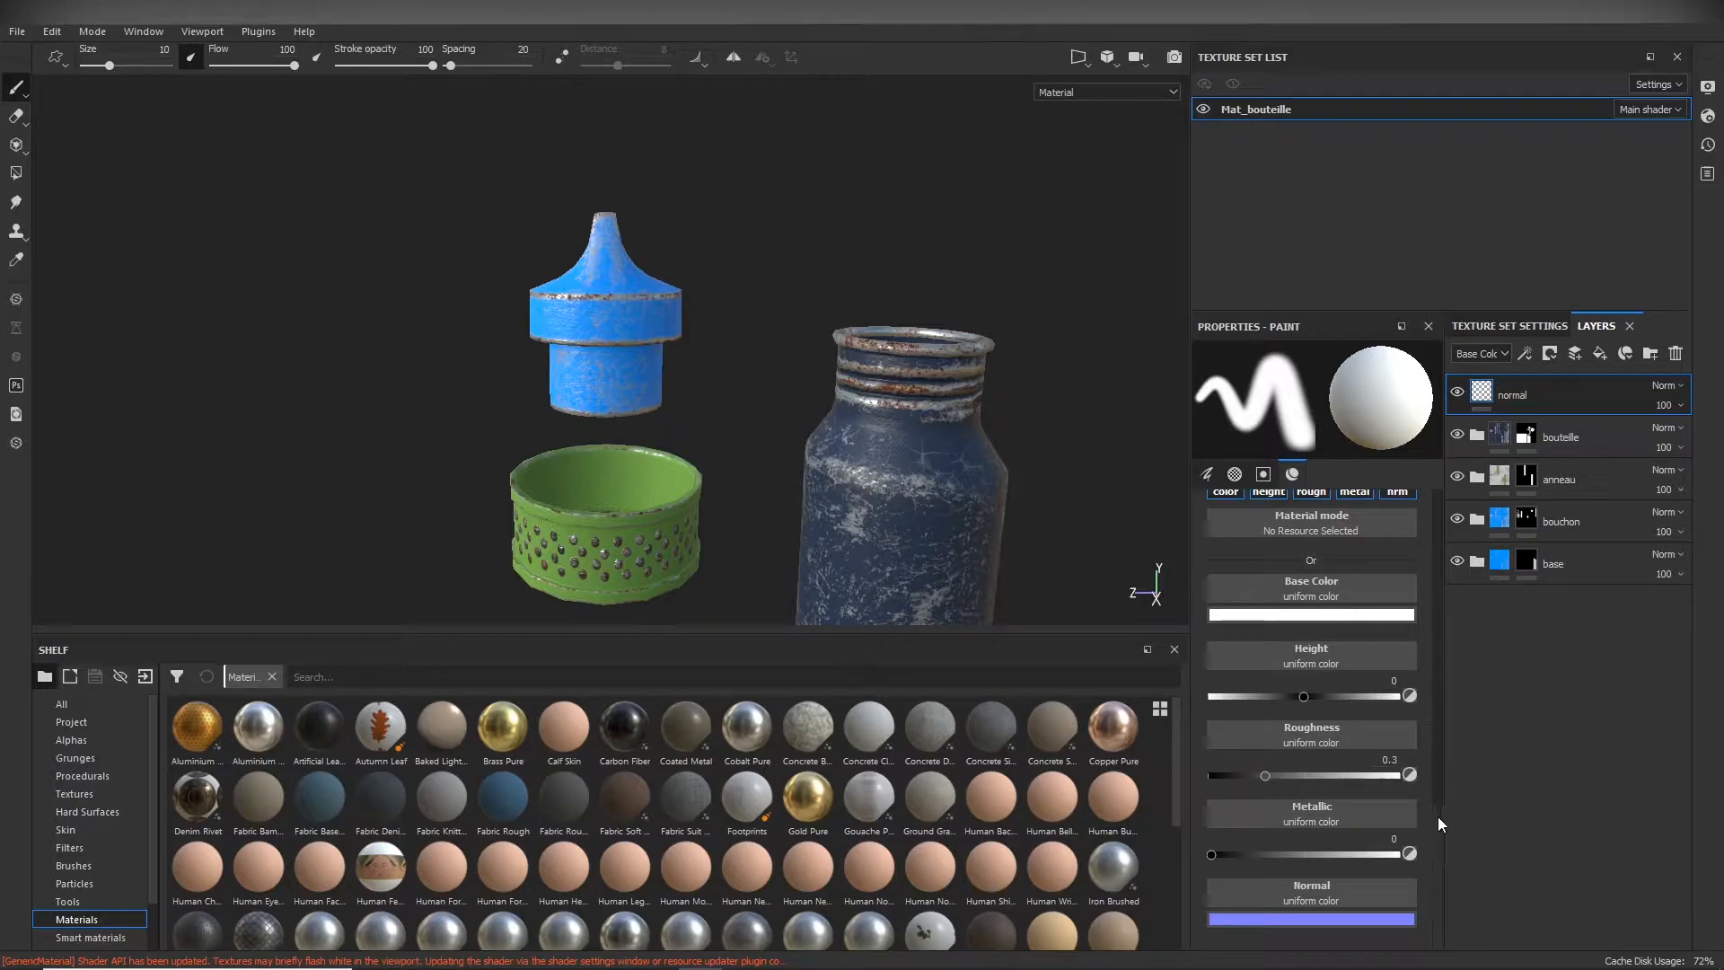
pyautogui.scroll(1, 1437, 802)
pyautogui.scroll(2, 1436, 809)
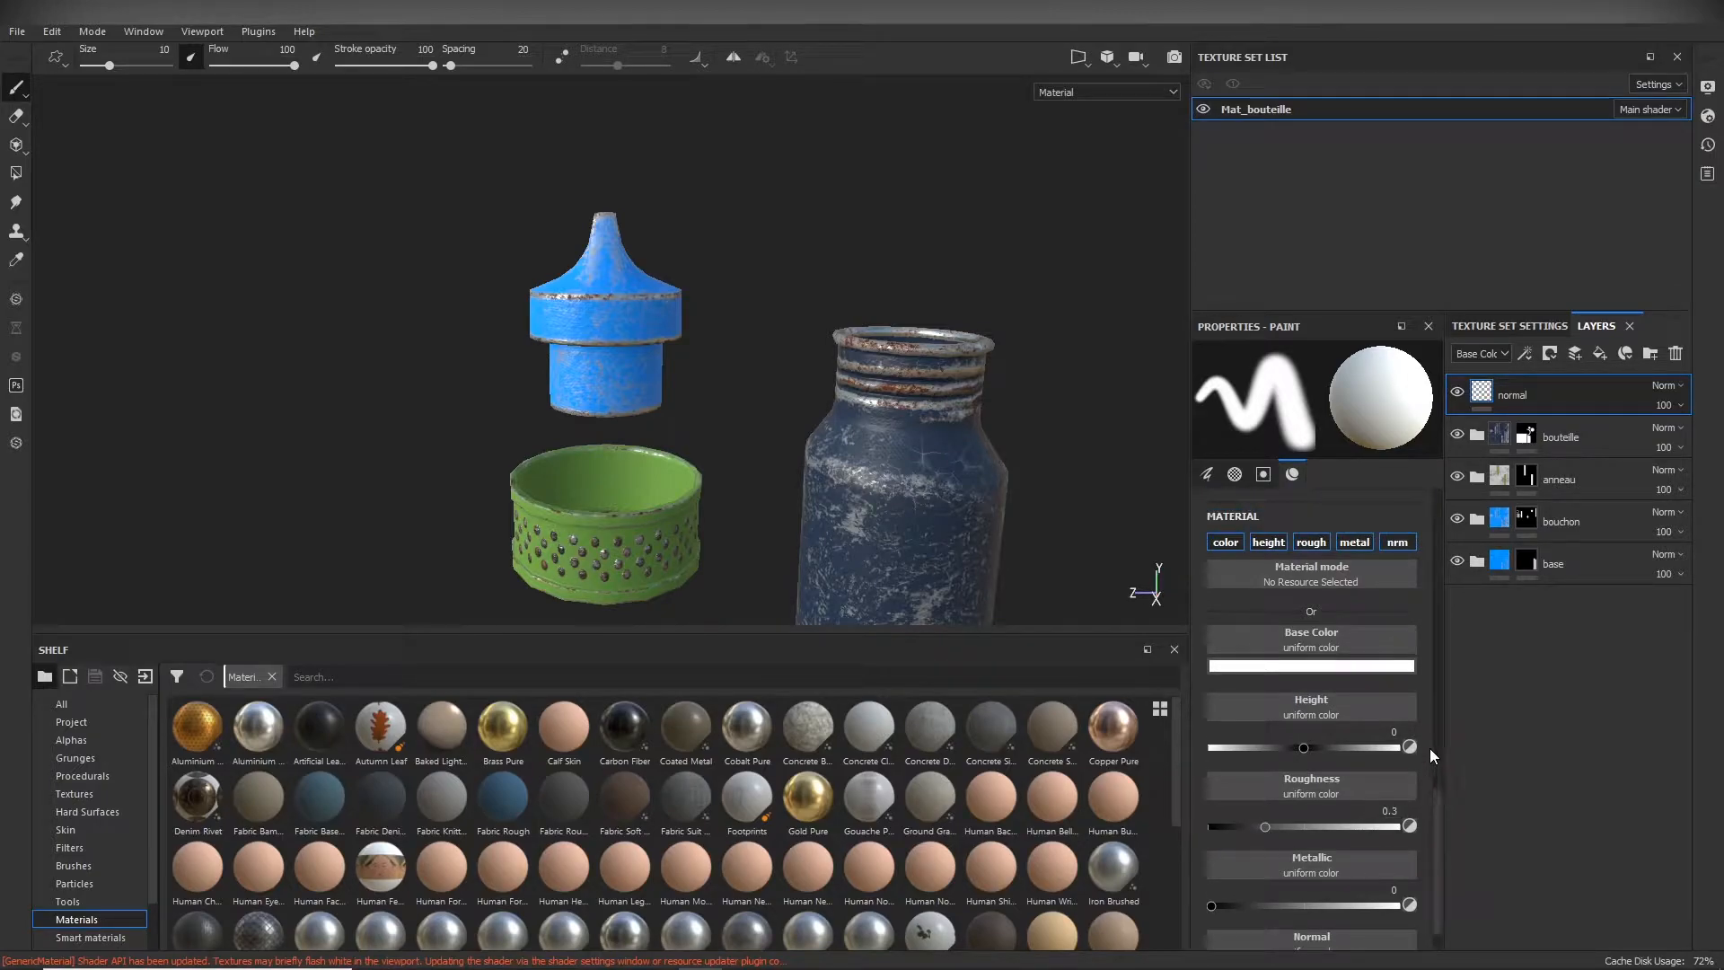
pyautogui.click(1240, 542)
pyautogui.click(1269, 542)
pyautogui.click(1312, 543)
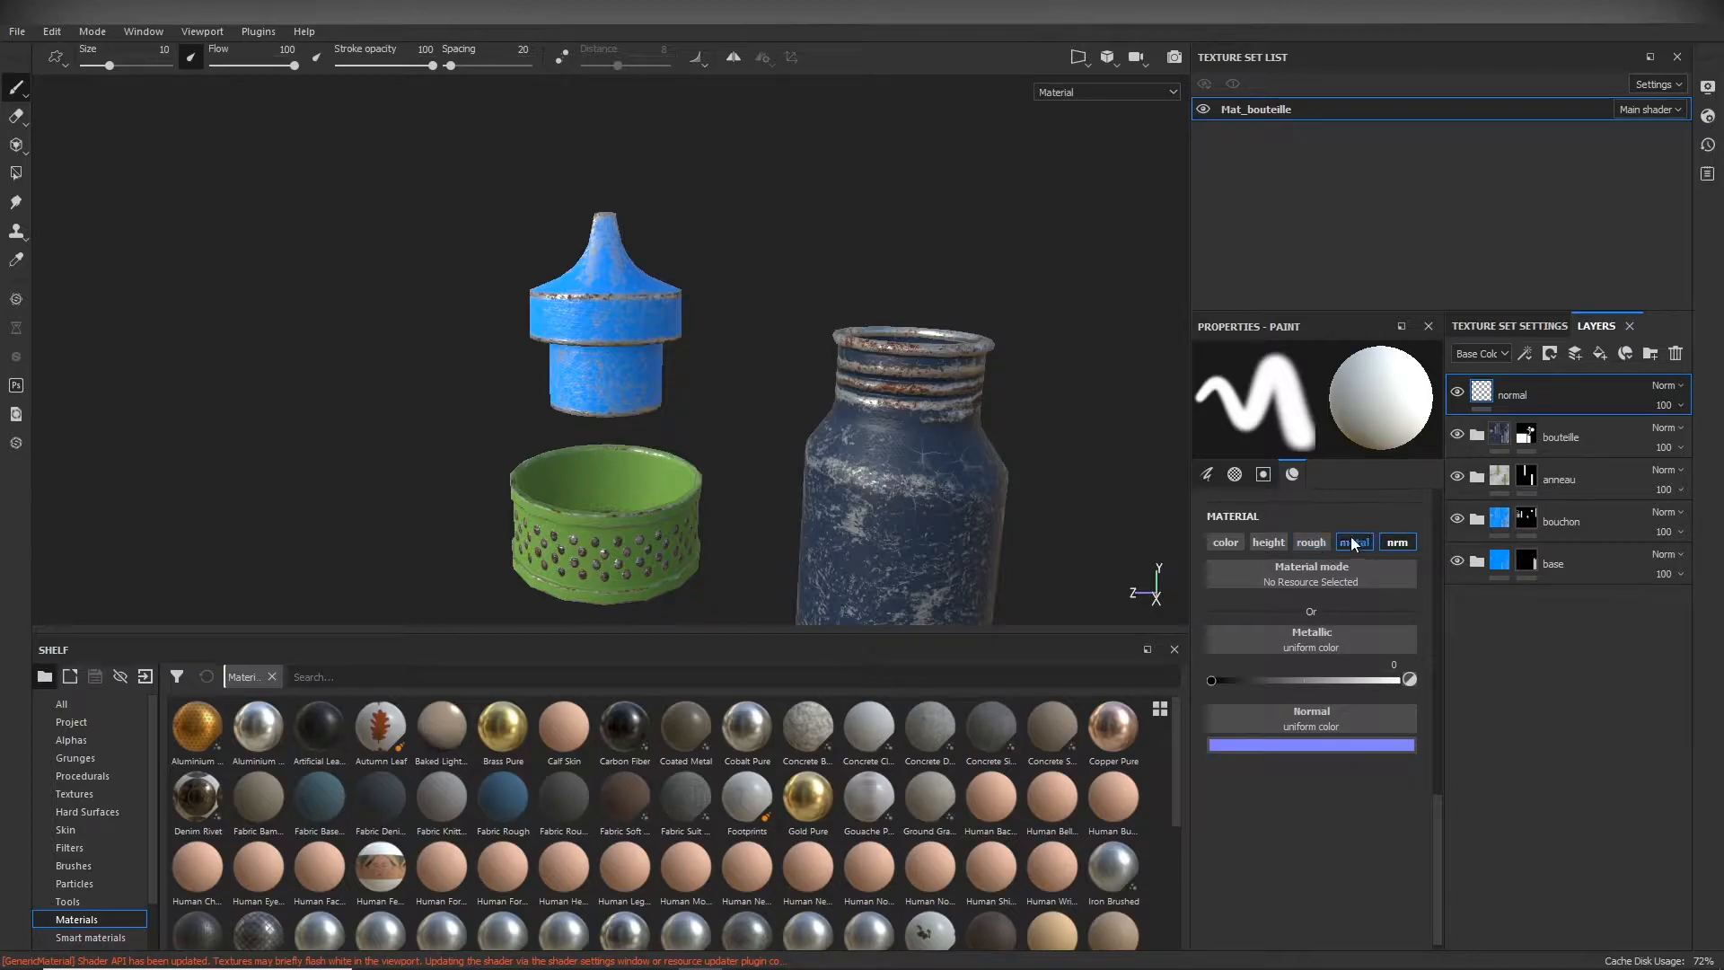
pyautogui.click(1354, 542)
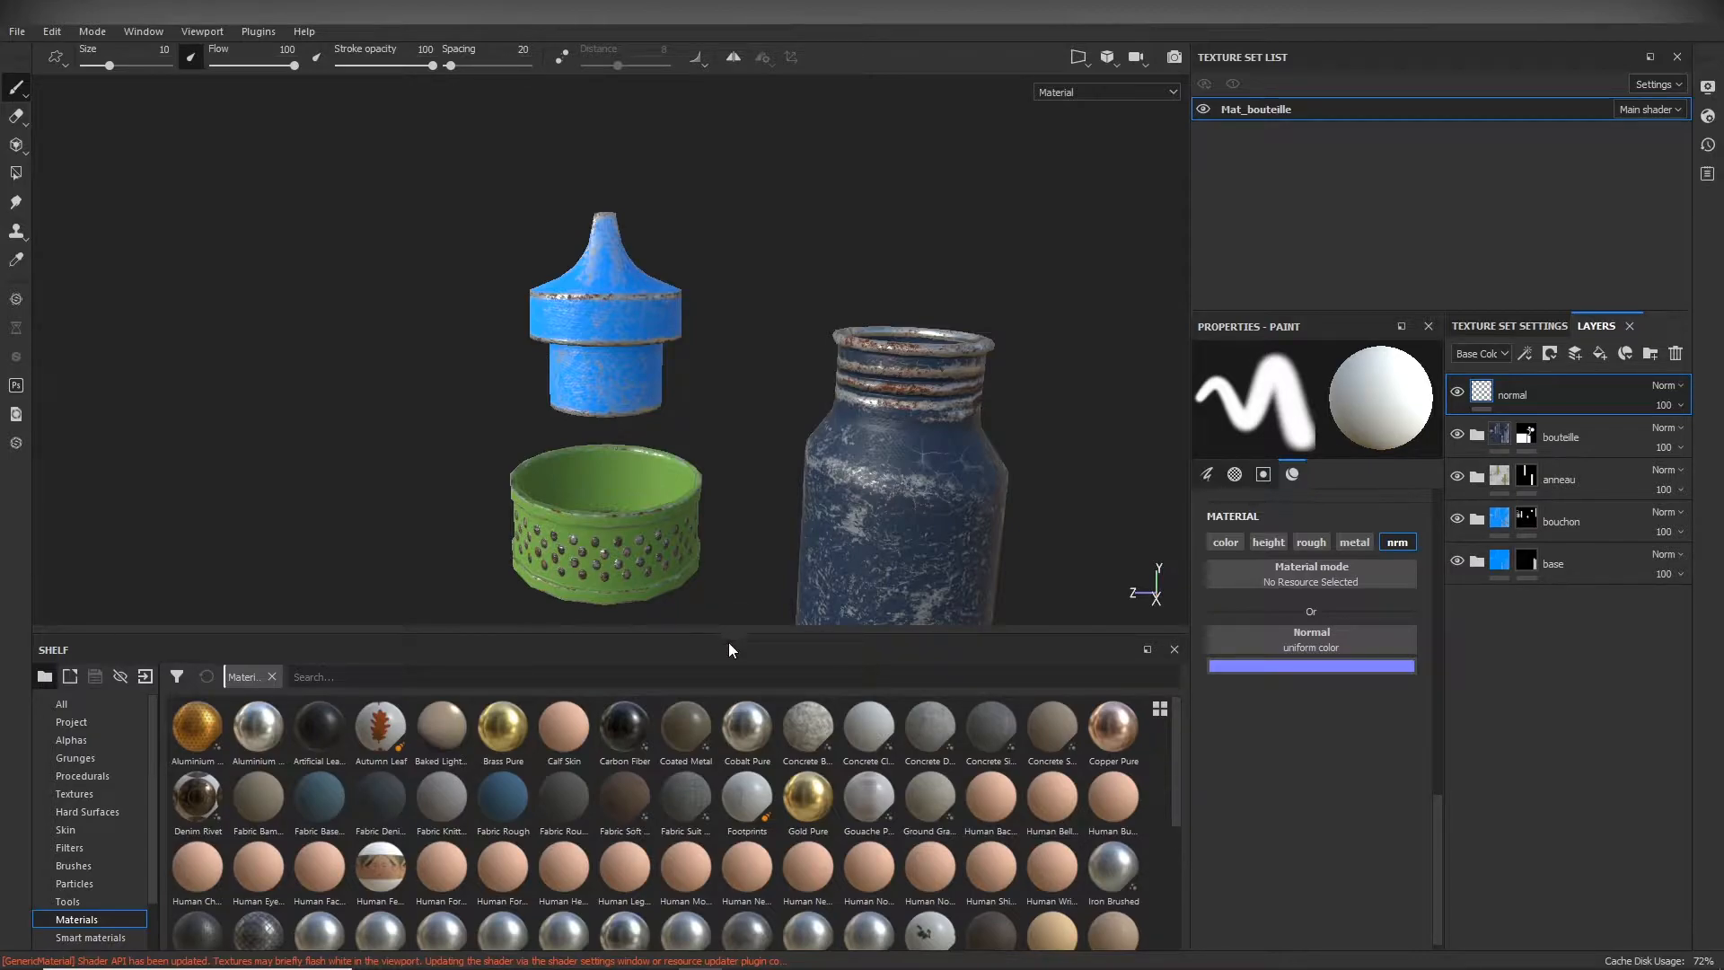
# Step: Assign the Vent Capsule Horizontal hard-surface texture to the brush's Normal channel
pyautogui.moveTo(742, 629); pyautogui.dragTo(769, 453)
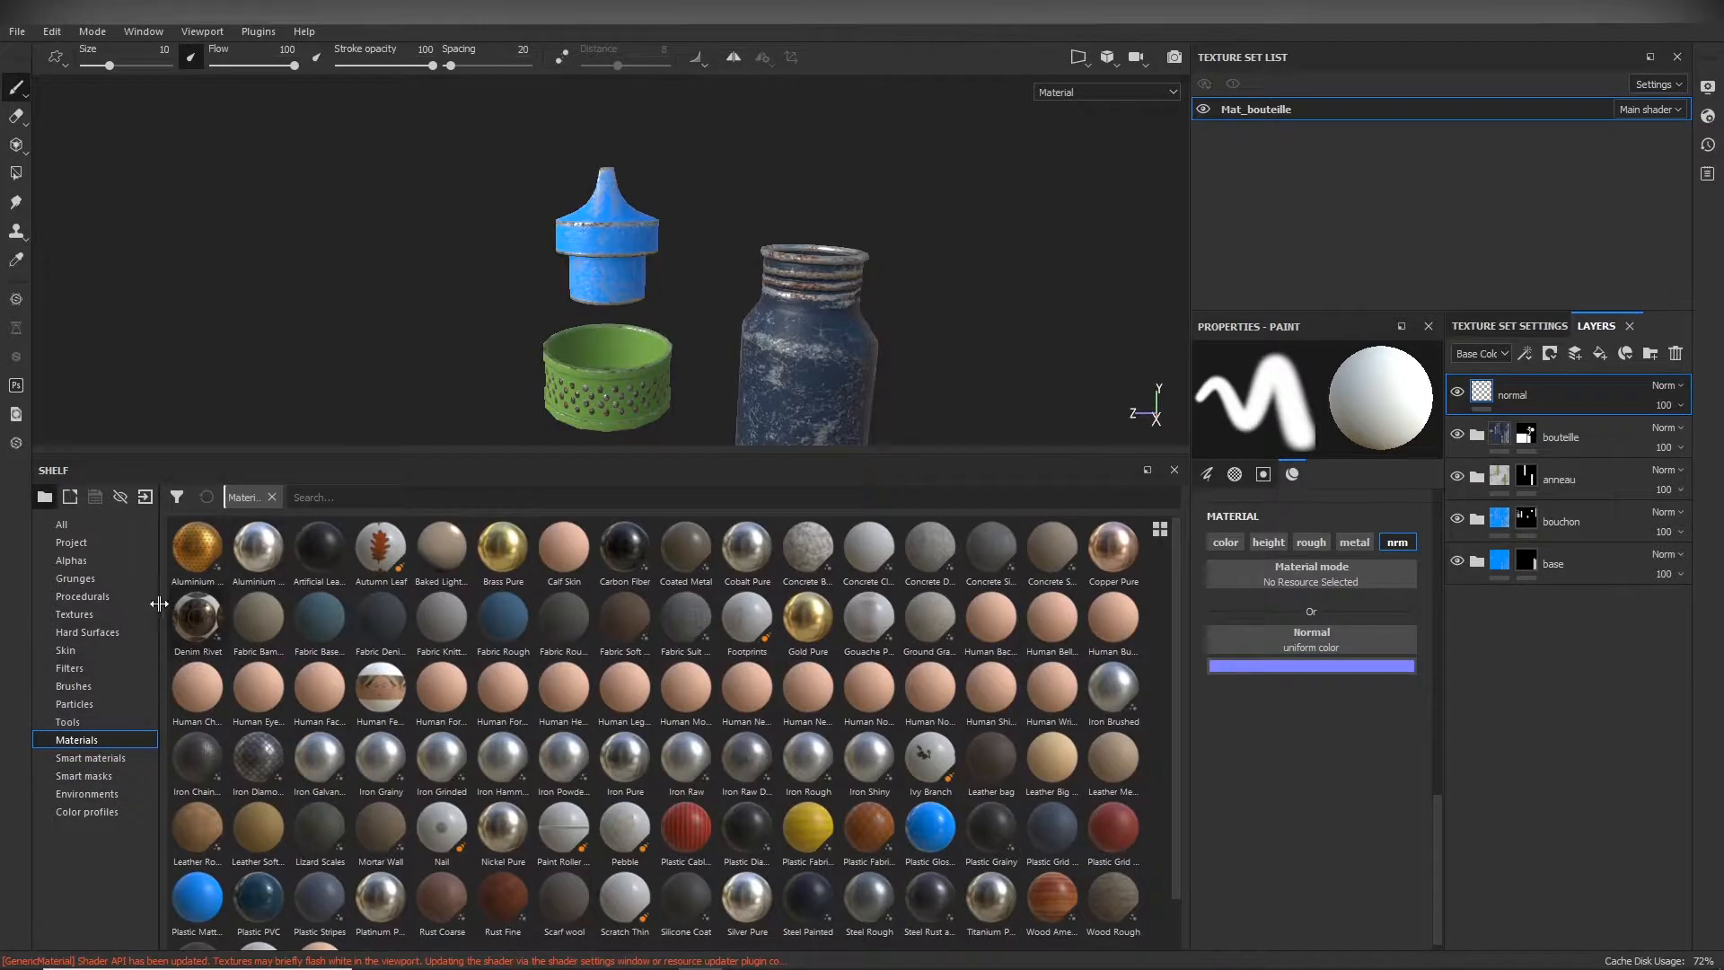
pyautogui.click(110, 632)
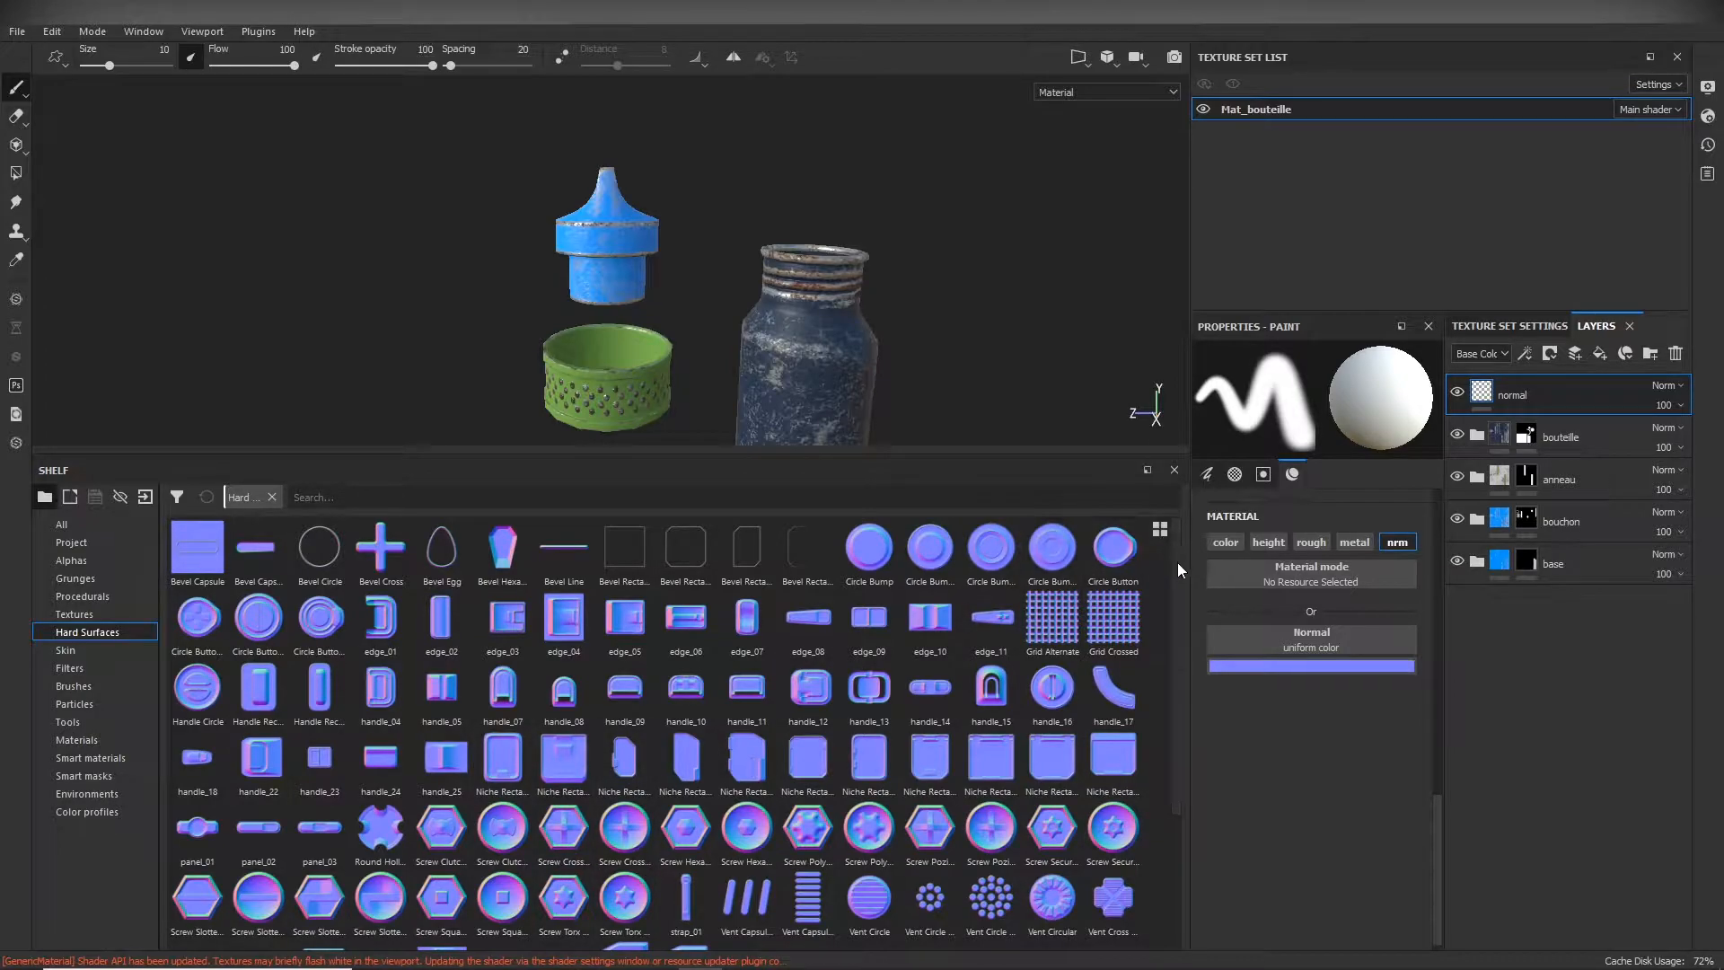
pyautogui.moveTo(1177, 573); pyautogui.dragTo(1171, 710)
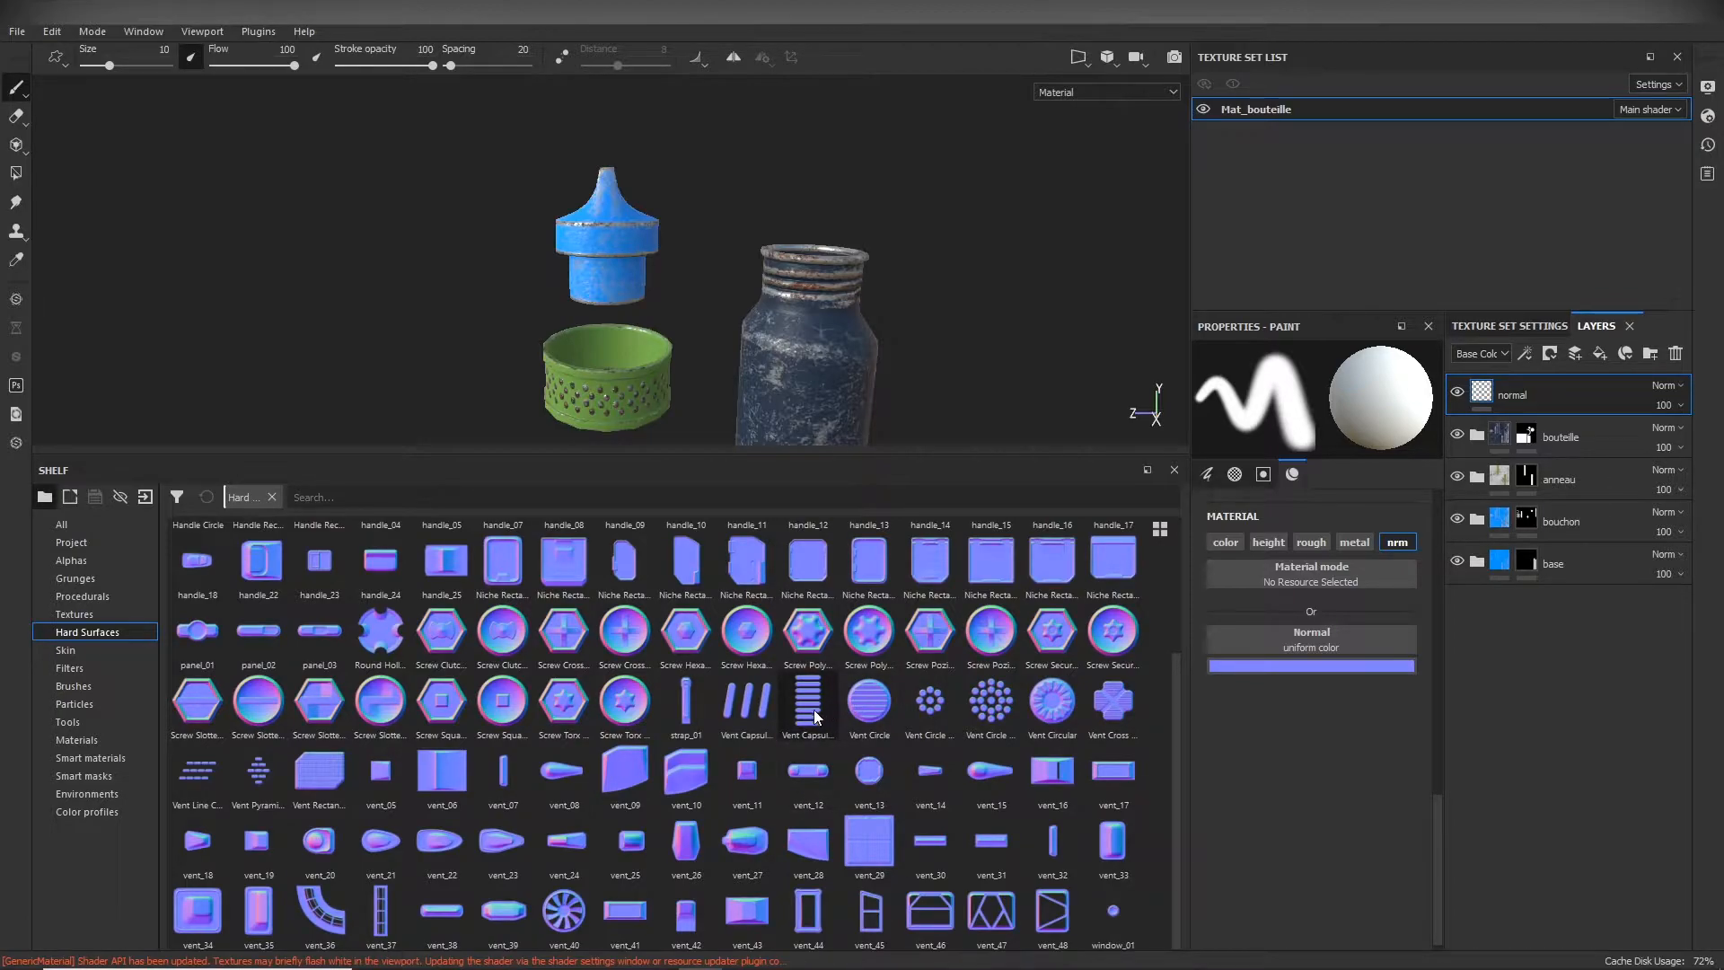
pyautogui.moveTo(813, 709); pyautogui.dragTo(1306, 645)
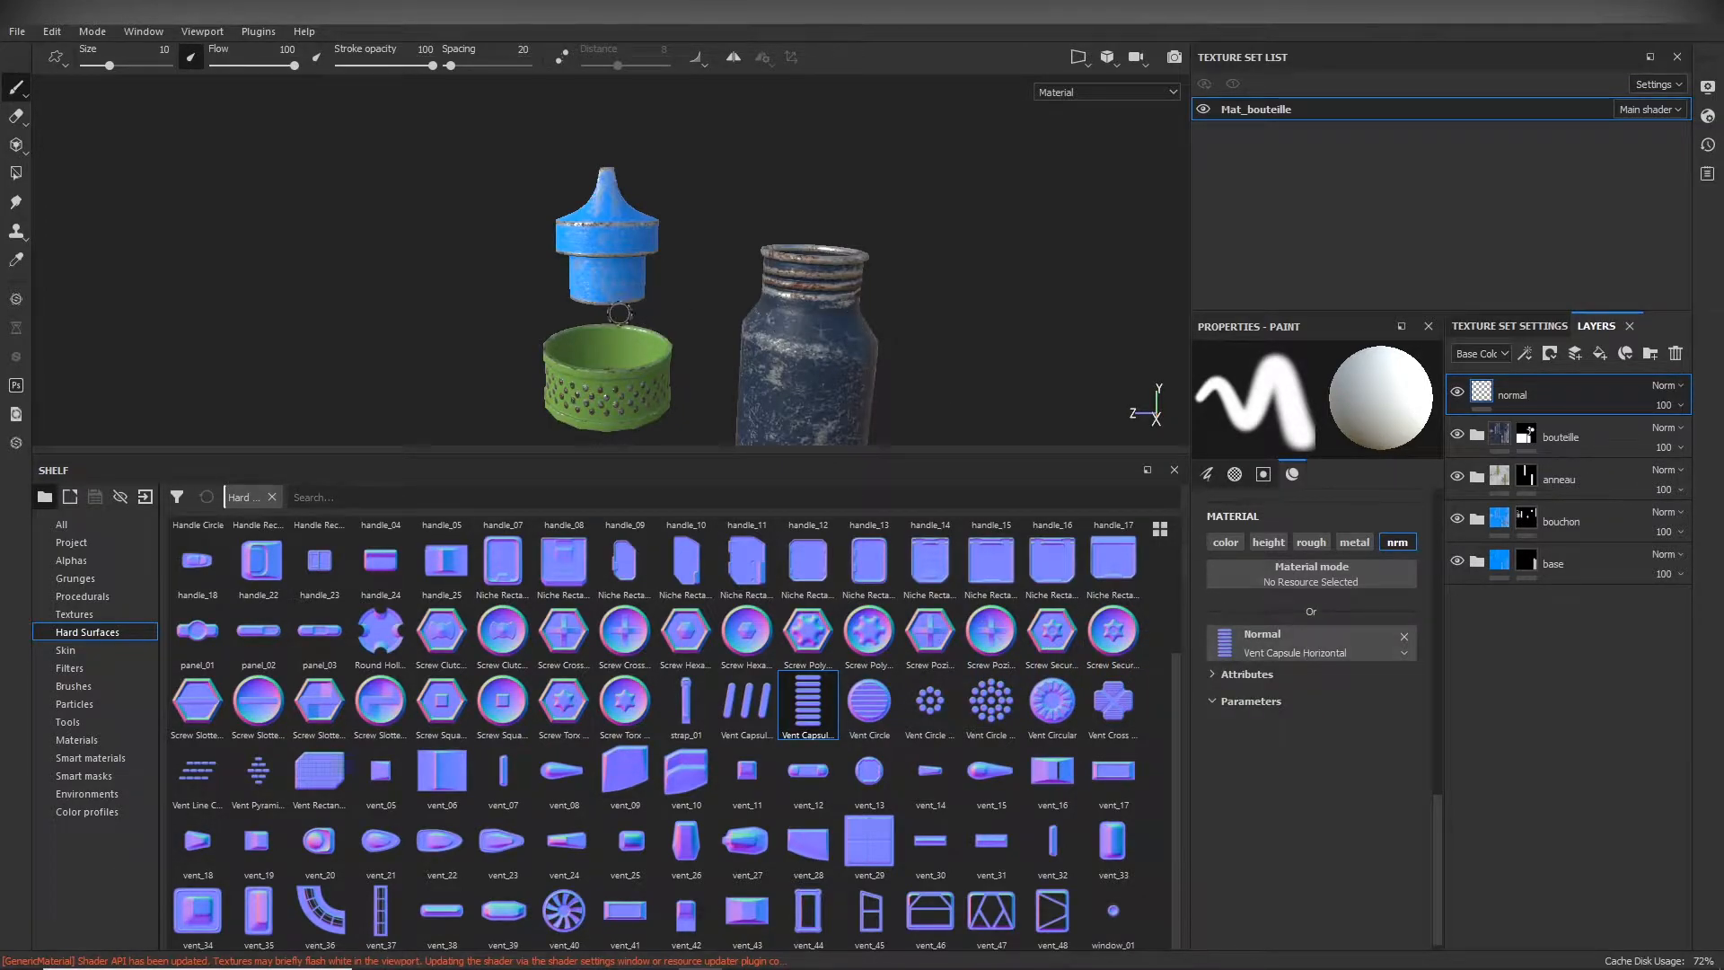
# Step: Try stamping the unrotated vent pattern on the blue cap's wide collar and undo the stamps
pyautogui.scroll(10, 620, 314)
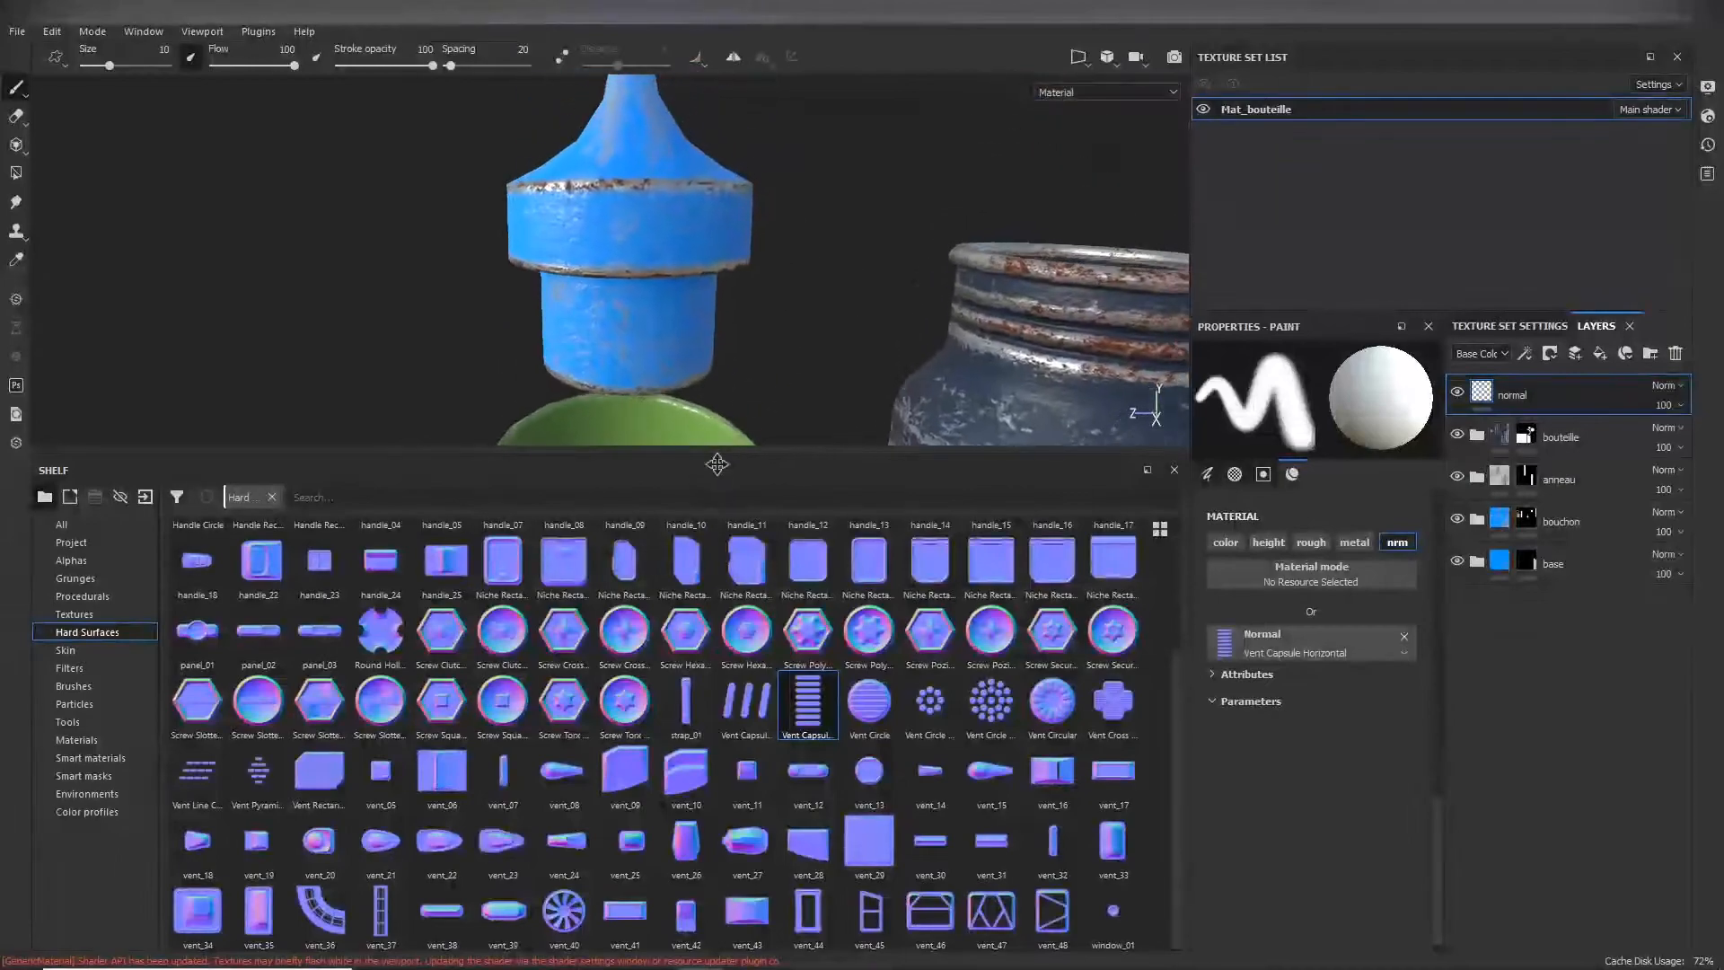
pyautogui.scroll(8, 786, 283)
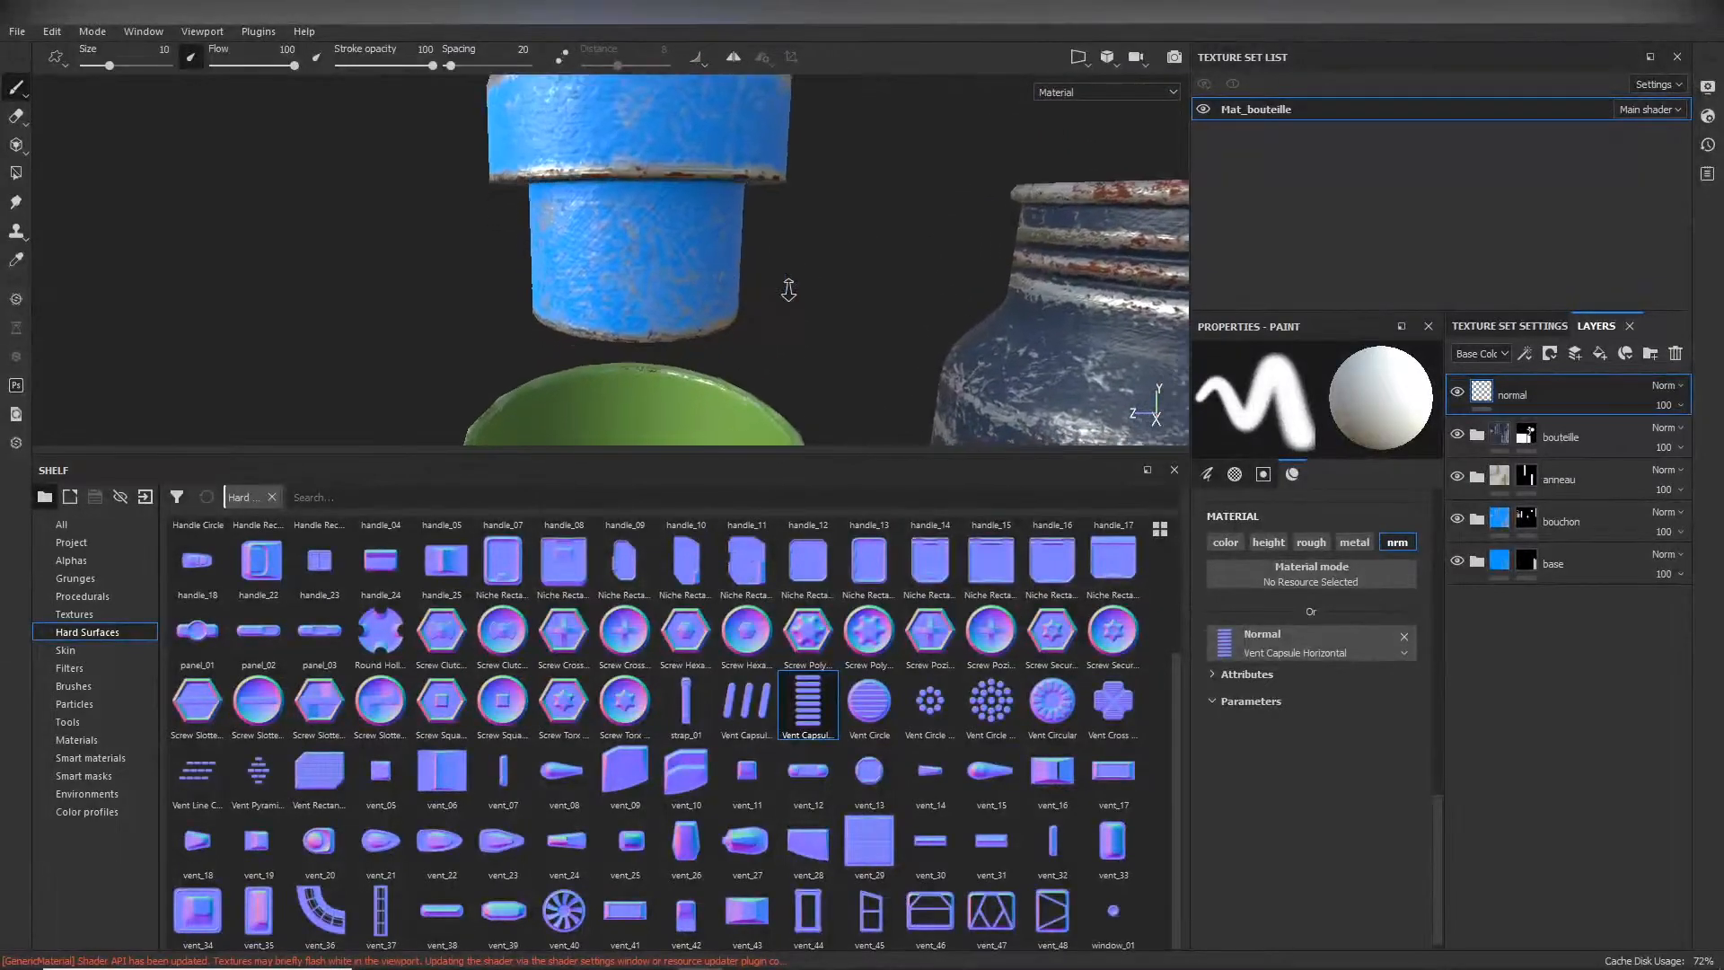
pyautogui.click(636, 243)
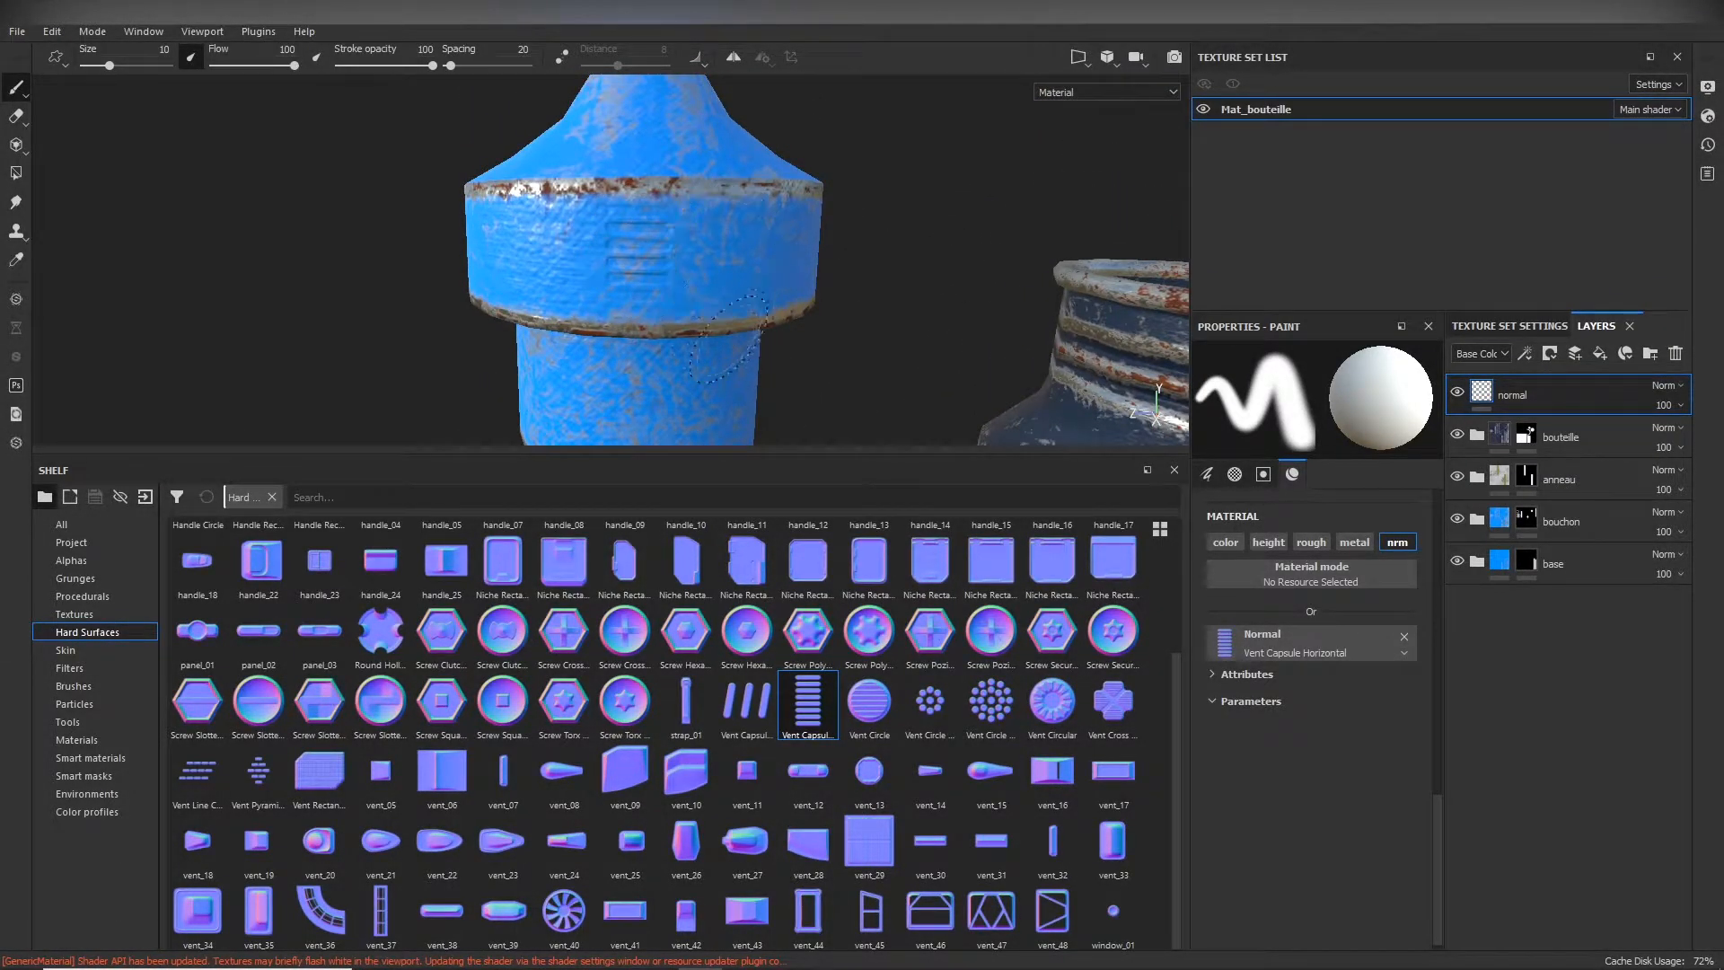
pyautogui.click(1209, 474)
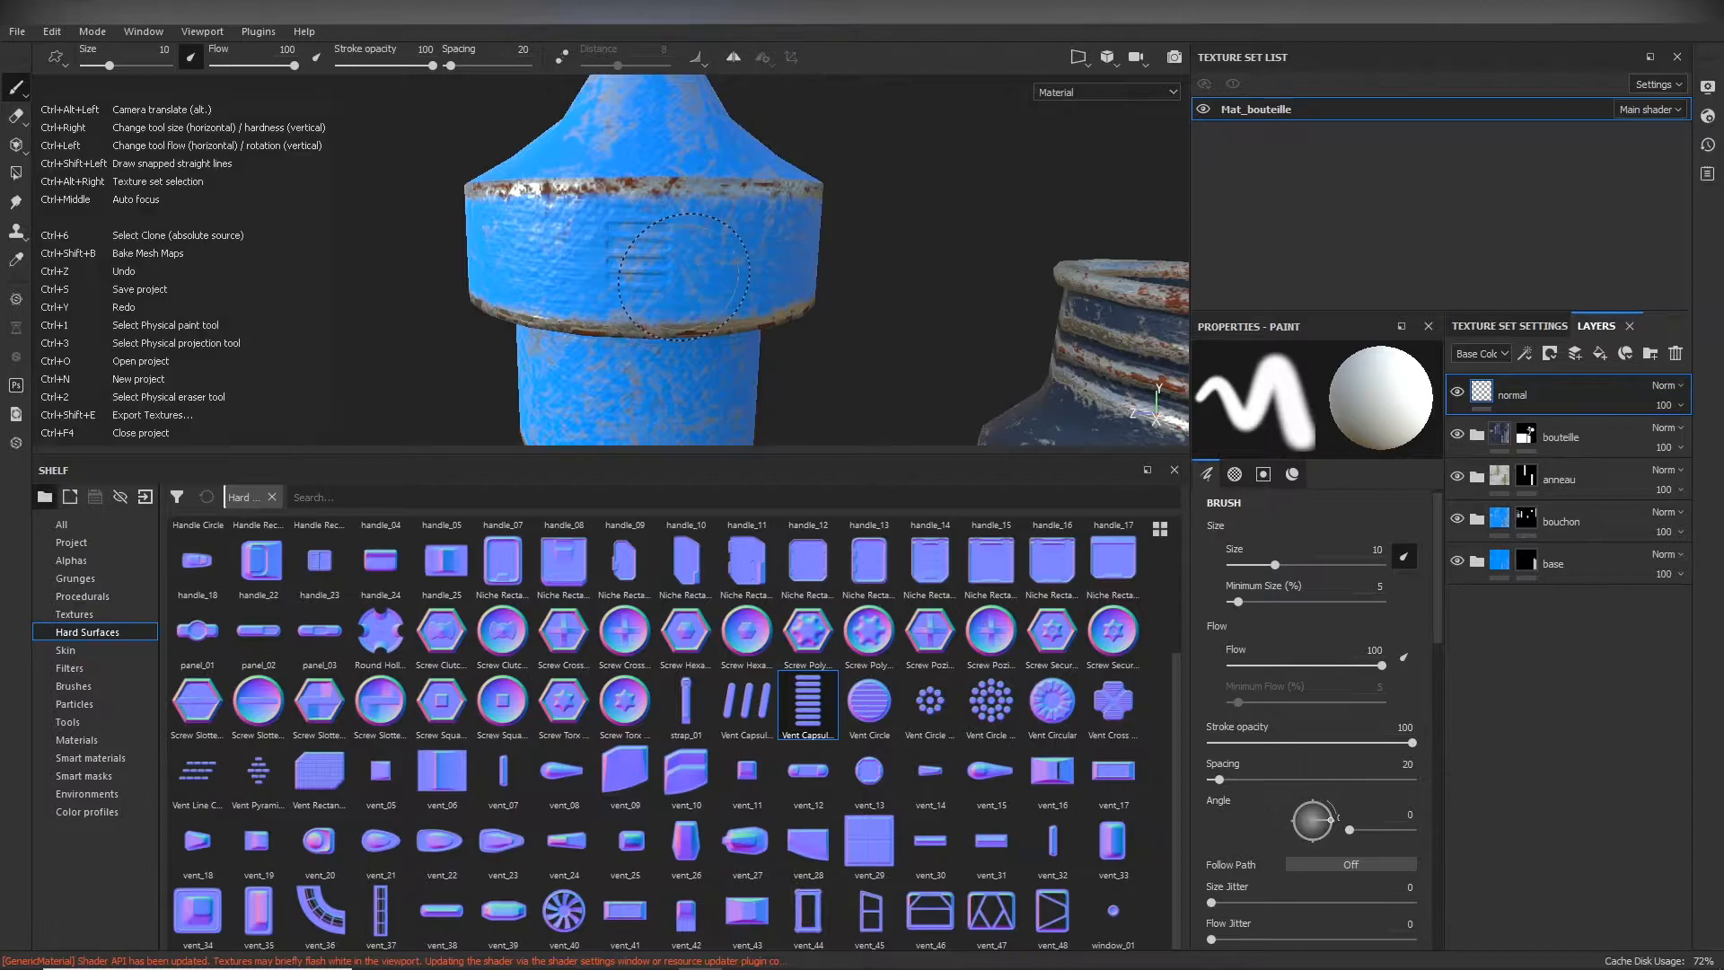
pyautogui.click(644, 267)
pyautogui.click(726, 272)
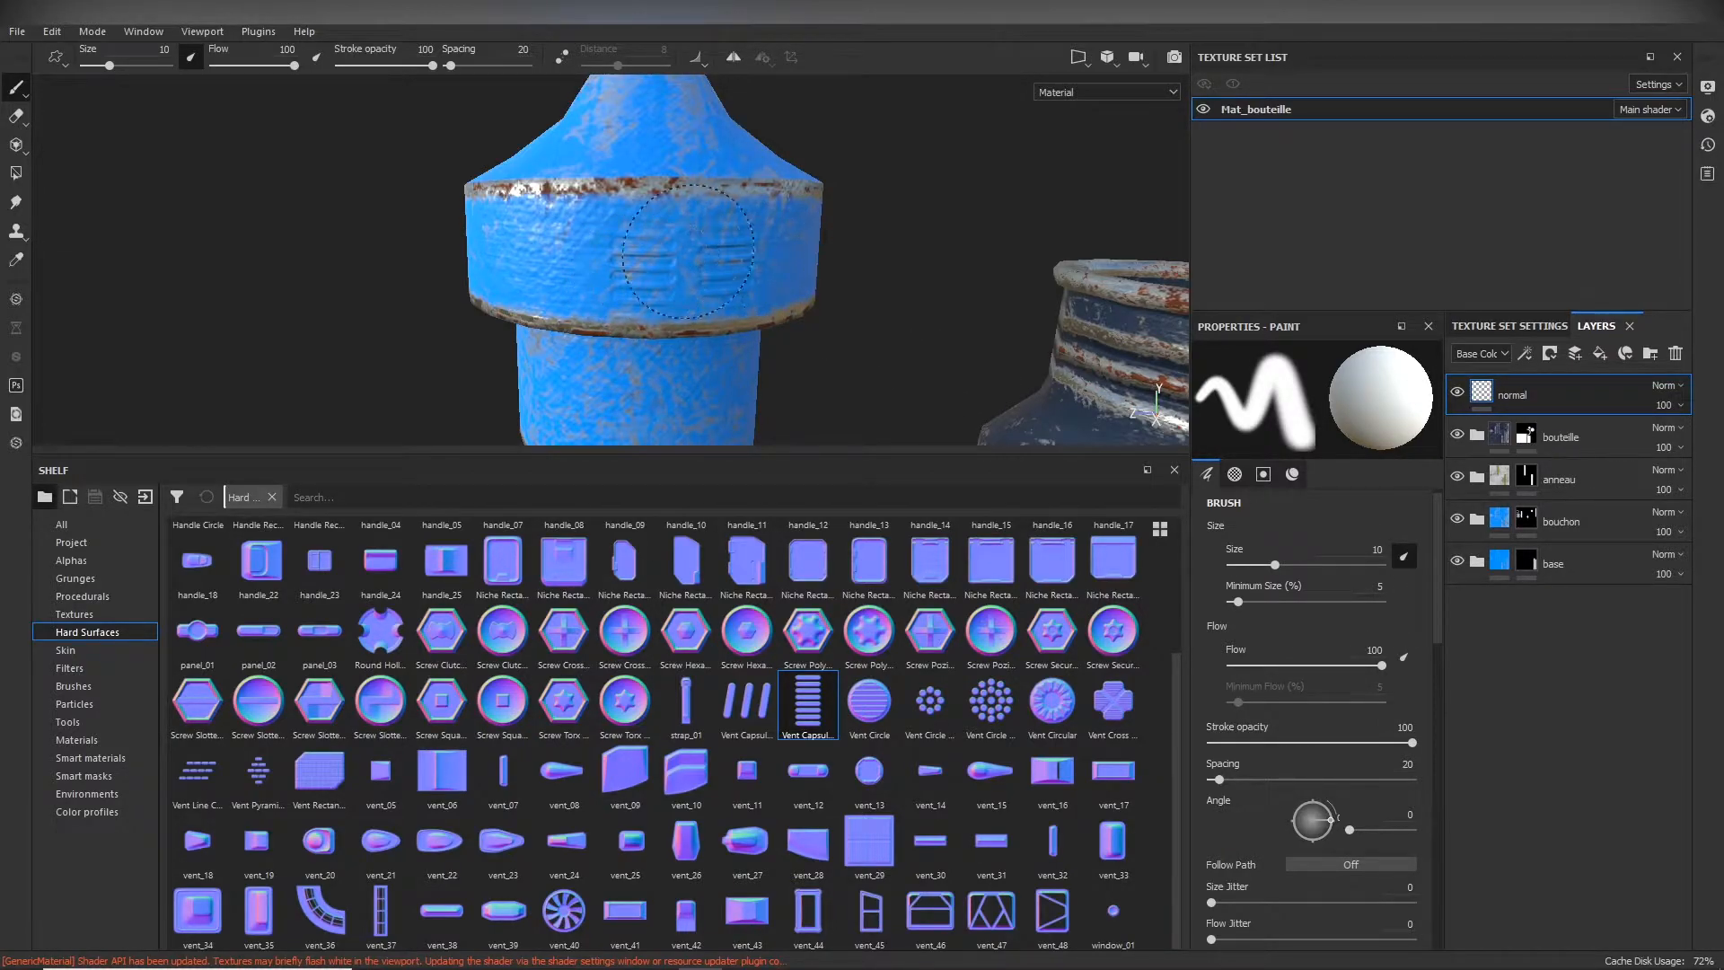
pyautogui.hotkey('ctrl', 'z')
pyautogui.hotkey('ctrl', 'z')
# Step: Set the brush angle to 90 and try a stroke of the rotated vent pattern across the cap's collar
pyautogui.click(1347, 827)
pyautogui.write('9')
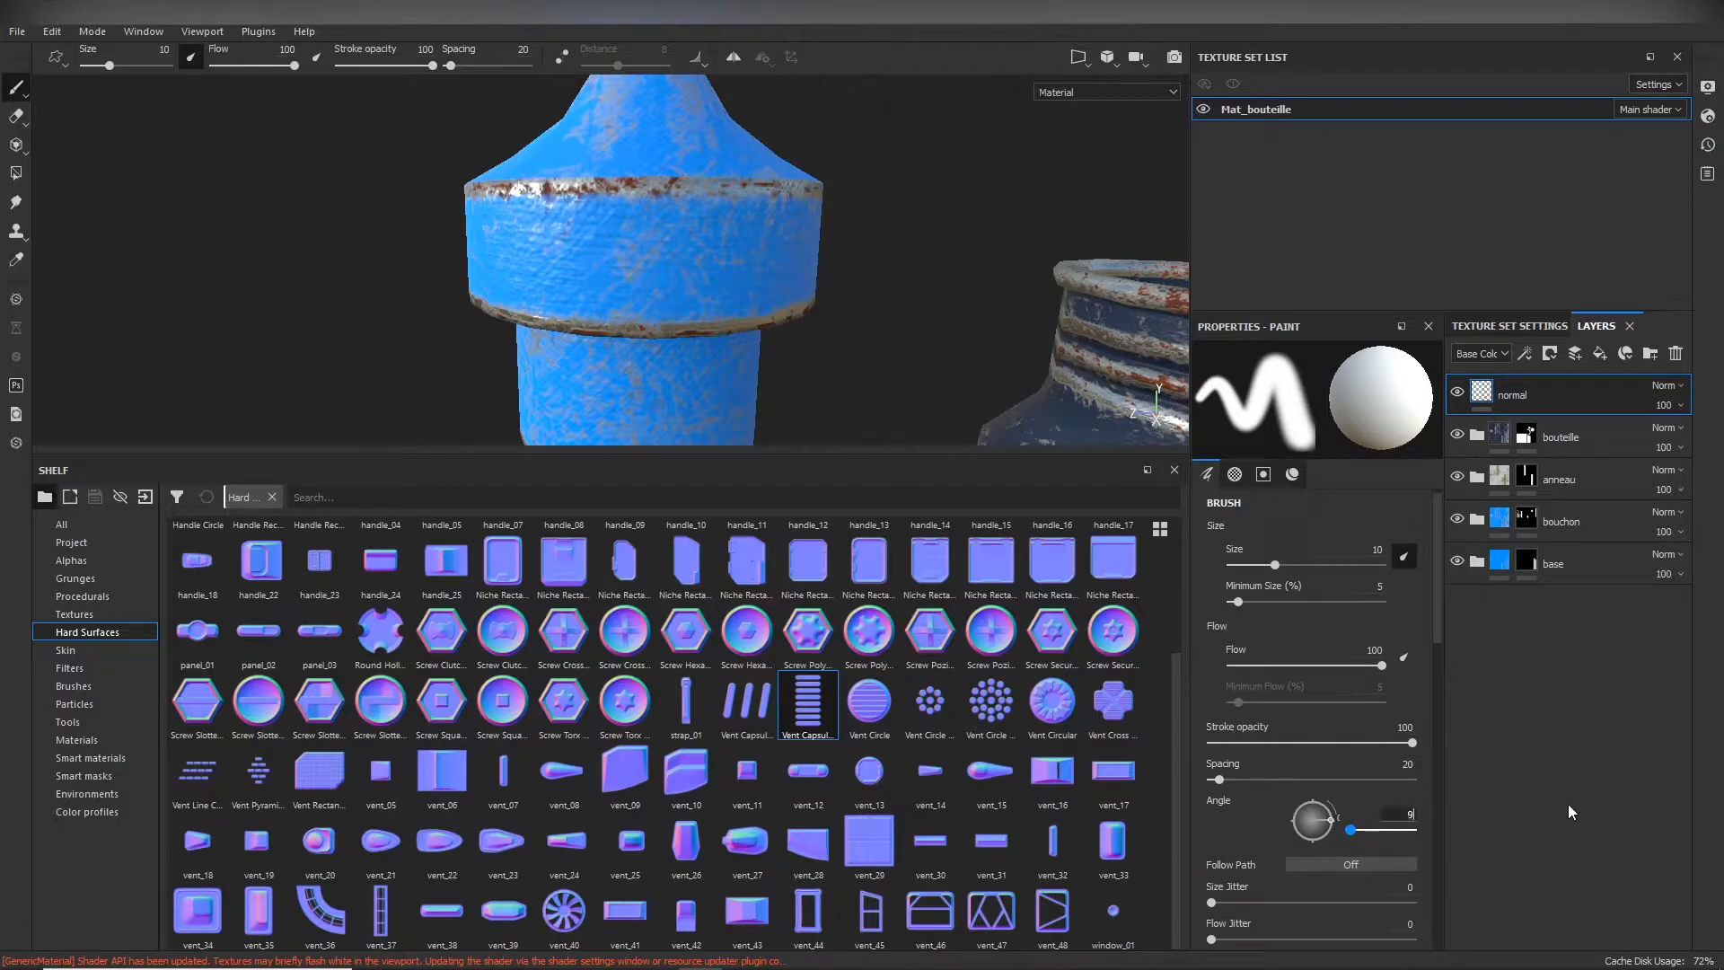
pyautogui.write('0')
pyautogui.press('Return')
pyautogui.moveTo(583, 244); pyautogui.dragTo(731, 240)
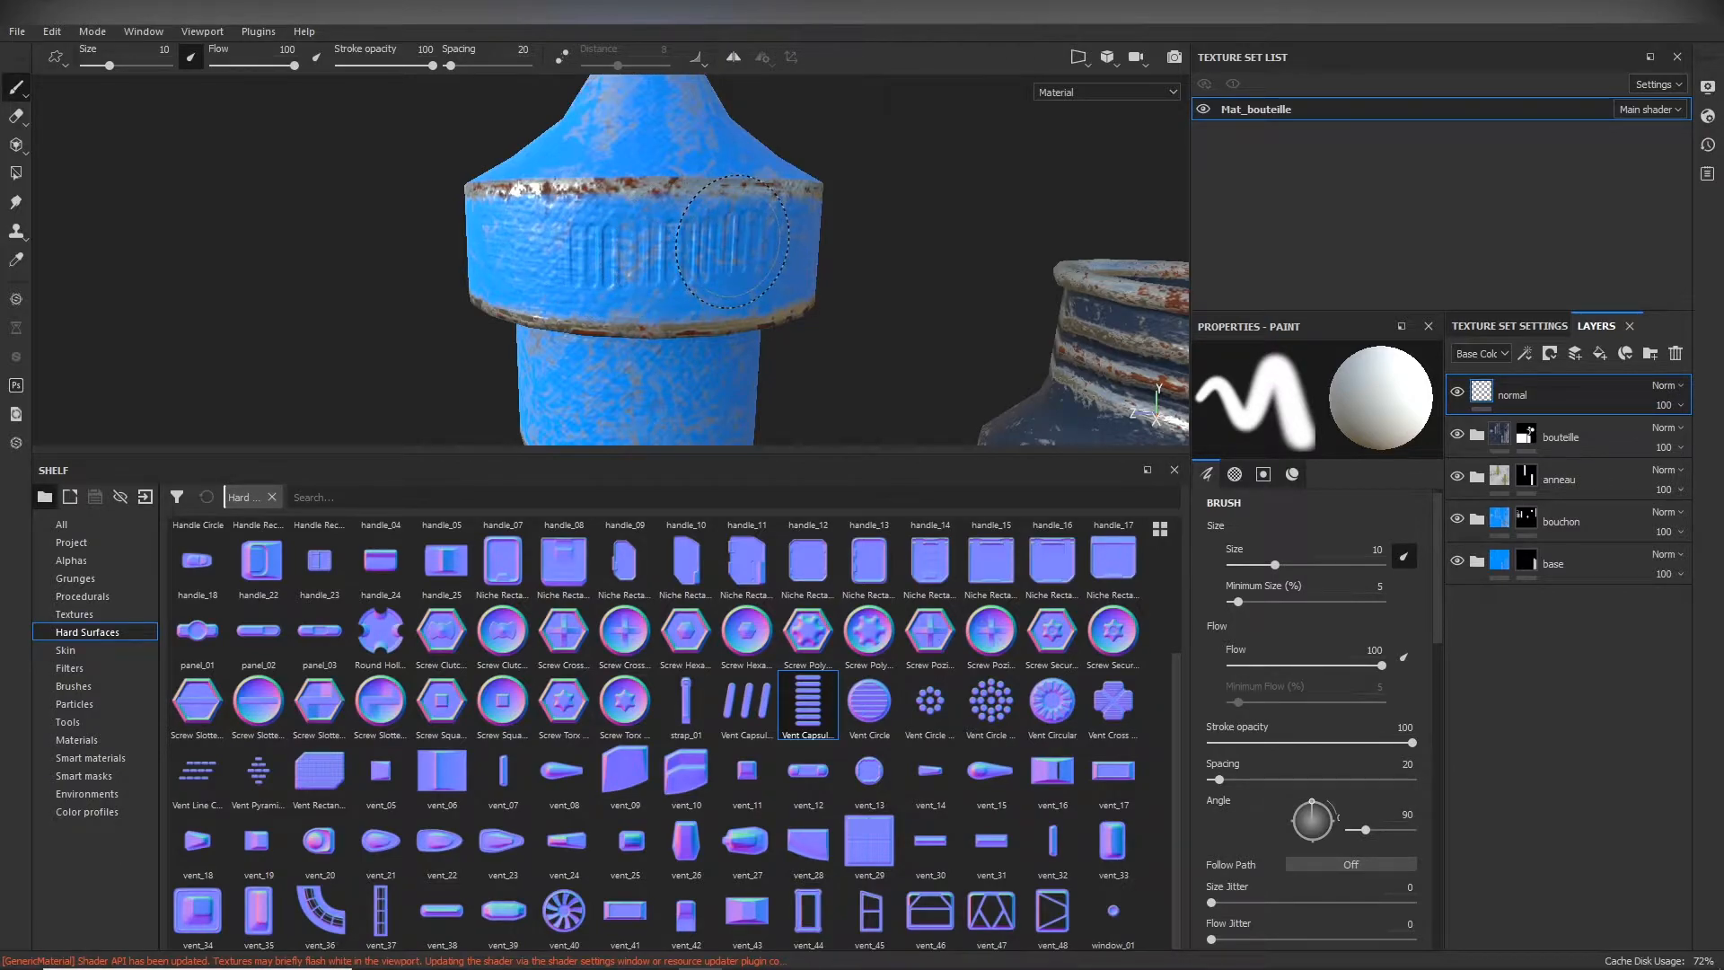
pyautogui.hotkey('ctrl', 'z')
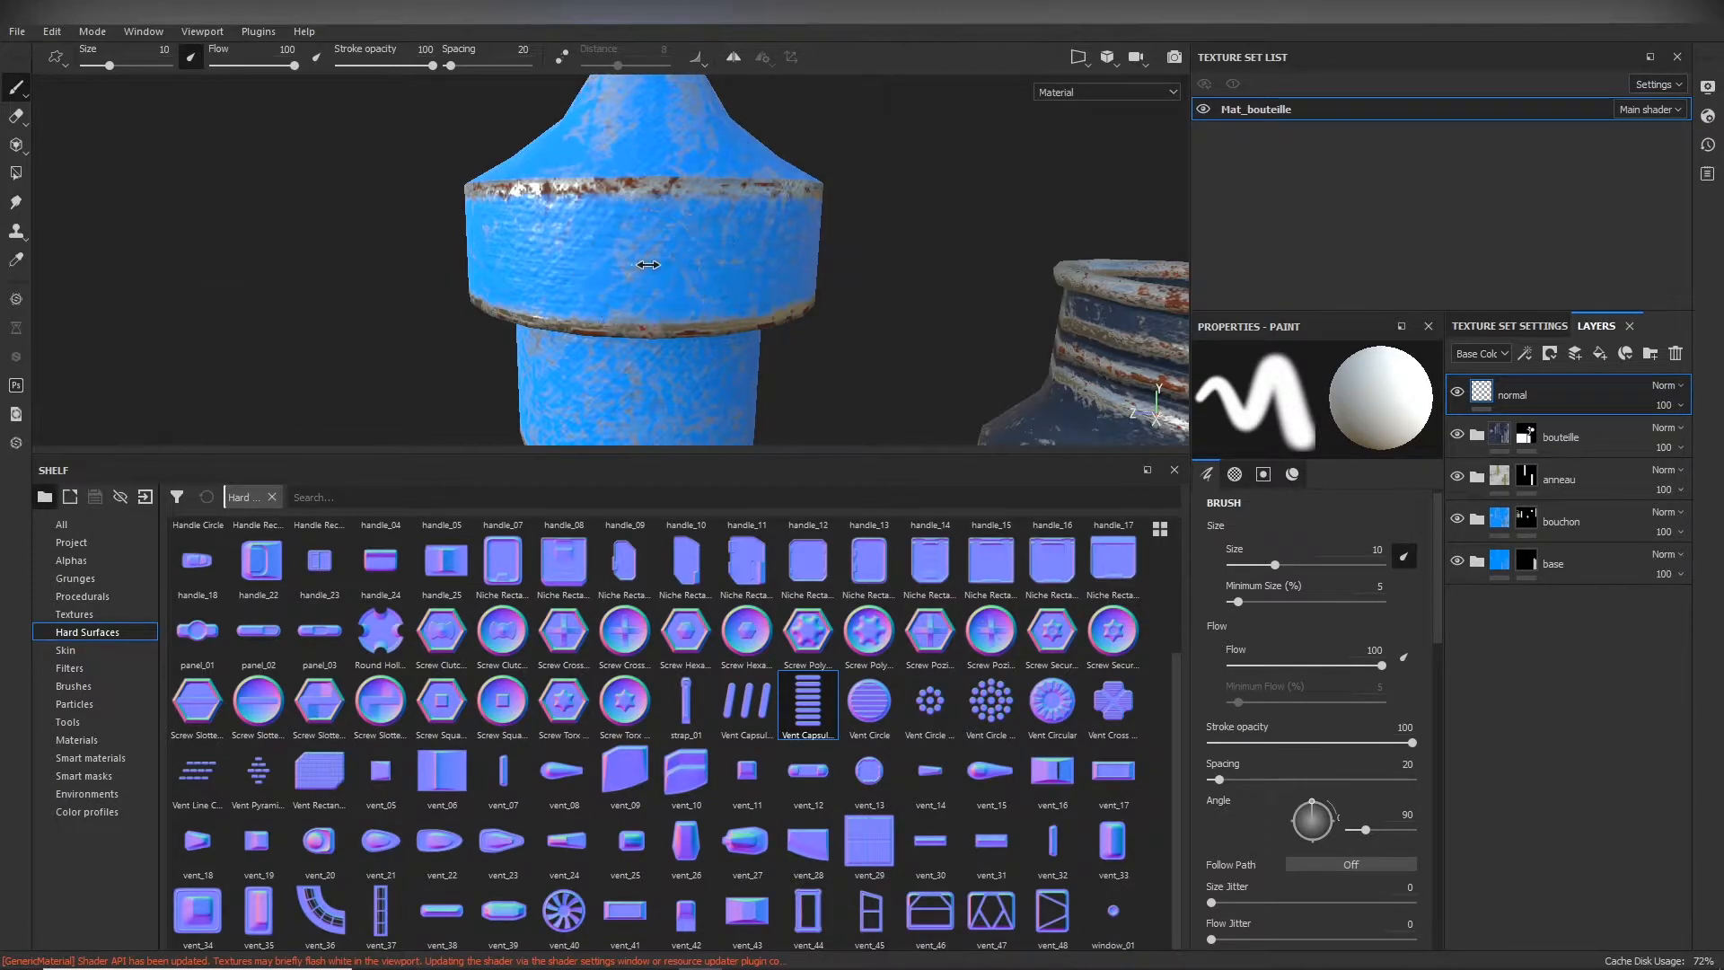
# Step: Enlarge the brush to about 20.43 and stamp the vertical vent grooves once on the blue cap's collar
pyautogui.moveTo(650, 263)
pyautogui.keyDown('ctrl'); pyautogui.mouseDown(button='right')
pyautogui.moveTo(826, 263)
pyautogui.moveTo(685, 263)
pyautogui.moveTo(740, 263)
pyautogui.moveTo(719, 263)
pyautogui.mouseUp(button='right'); pyautogui.keyUp('ctrl')
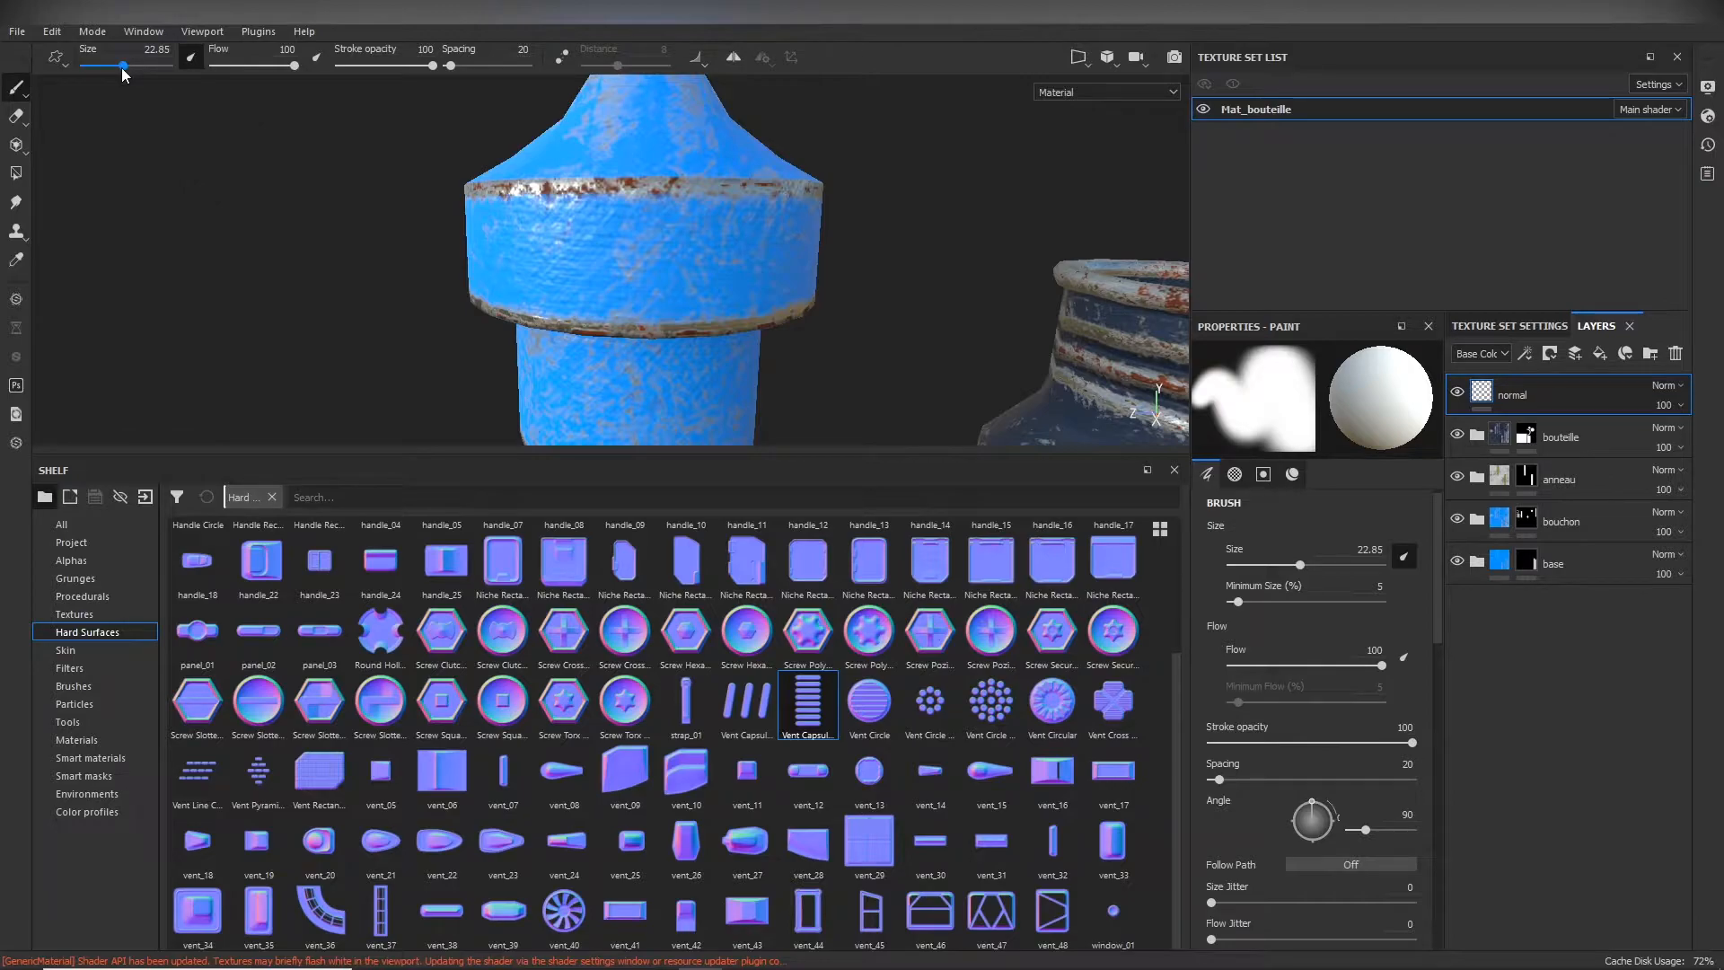
pyautogui.press('ctrl')
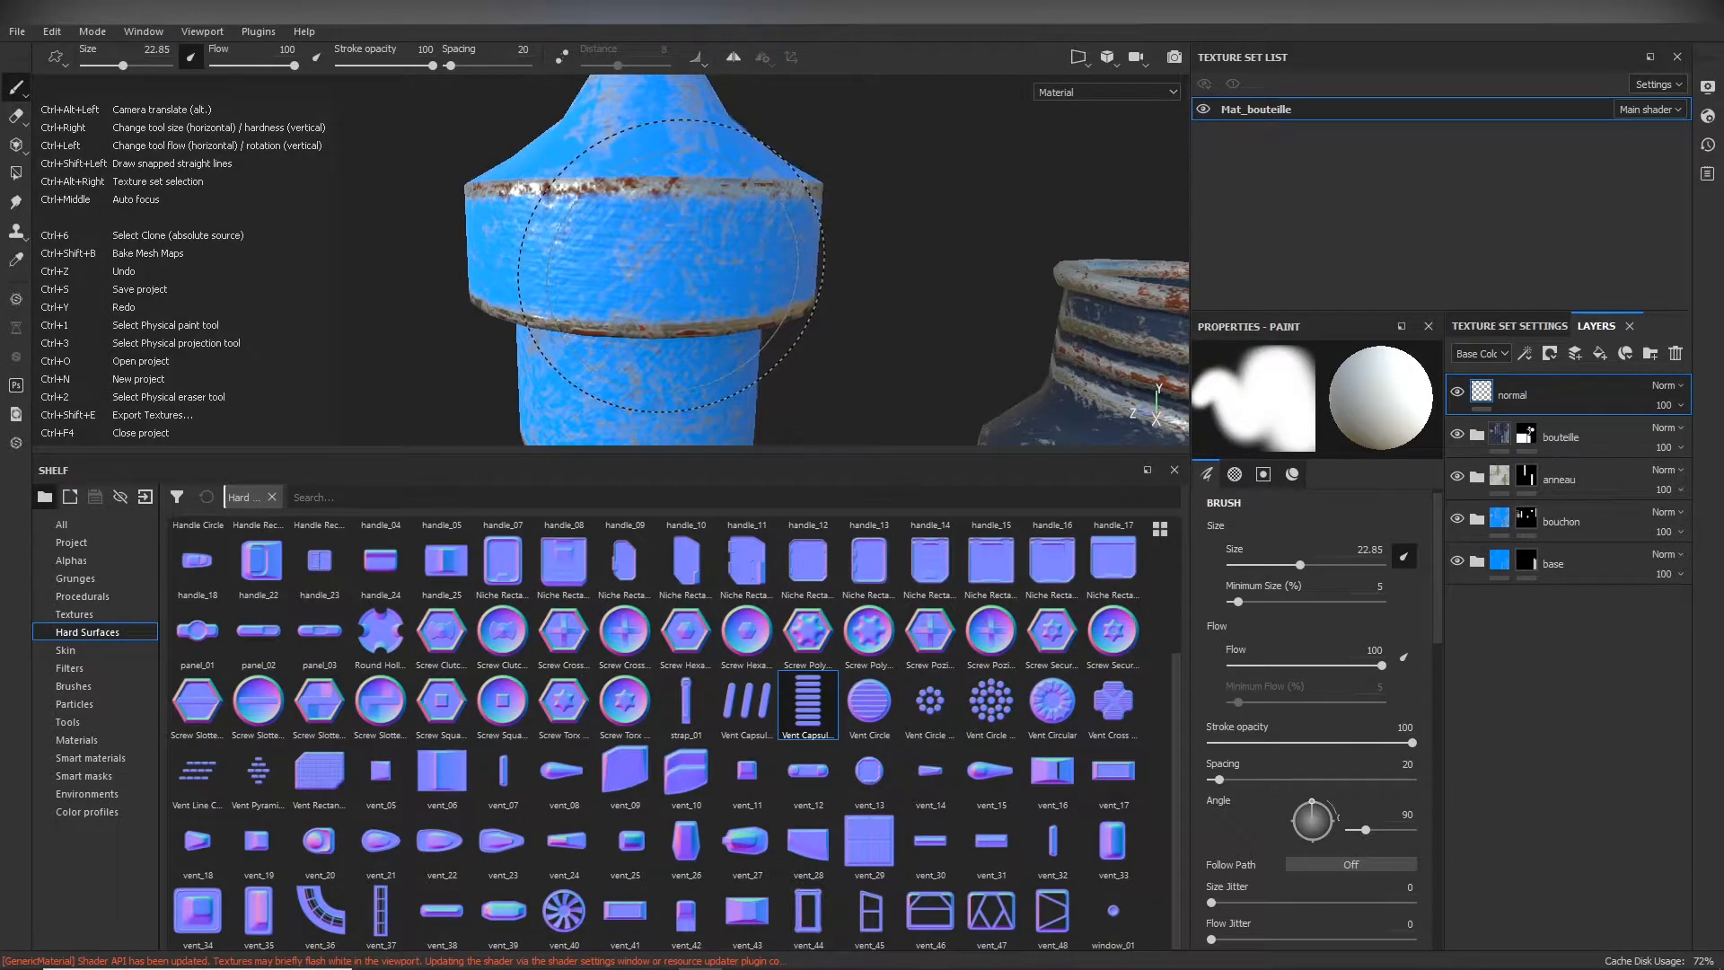
pyautogui.moveTo(671, 266)
pyautogui.keyDown('ctrl'); pyautogui.mouseDown(button='right')
pyautogui.moveTo(633, 266)
pyautogui.moveTo(693, 274)
pyautogui.mouseUp(button='right'); pyautogui.keyUp('ctrl')
pyautogui.click(662, 248)
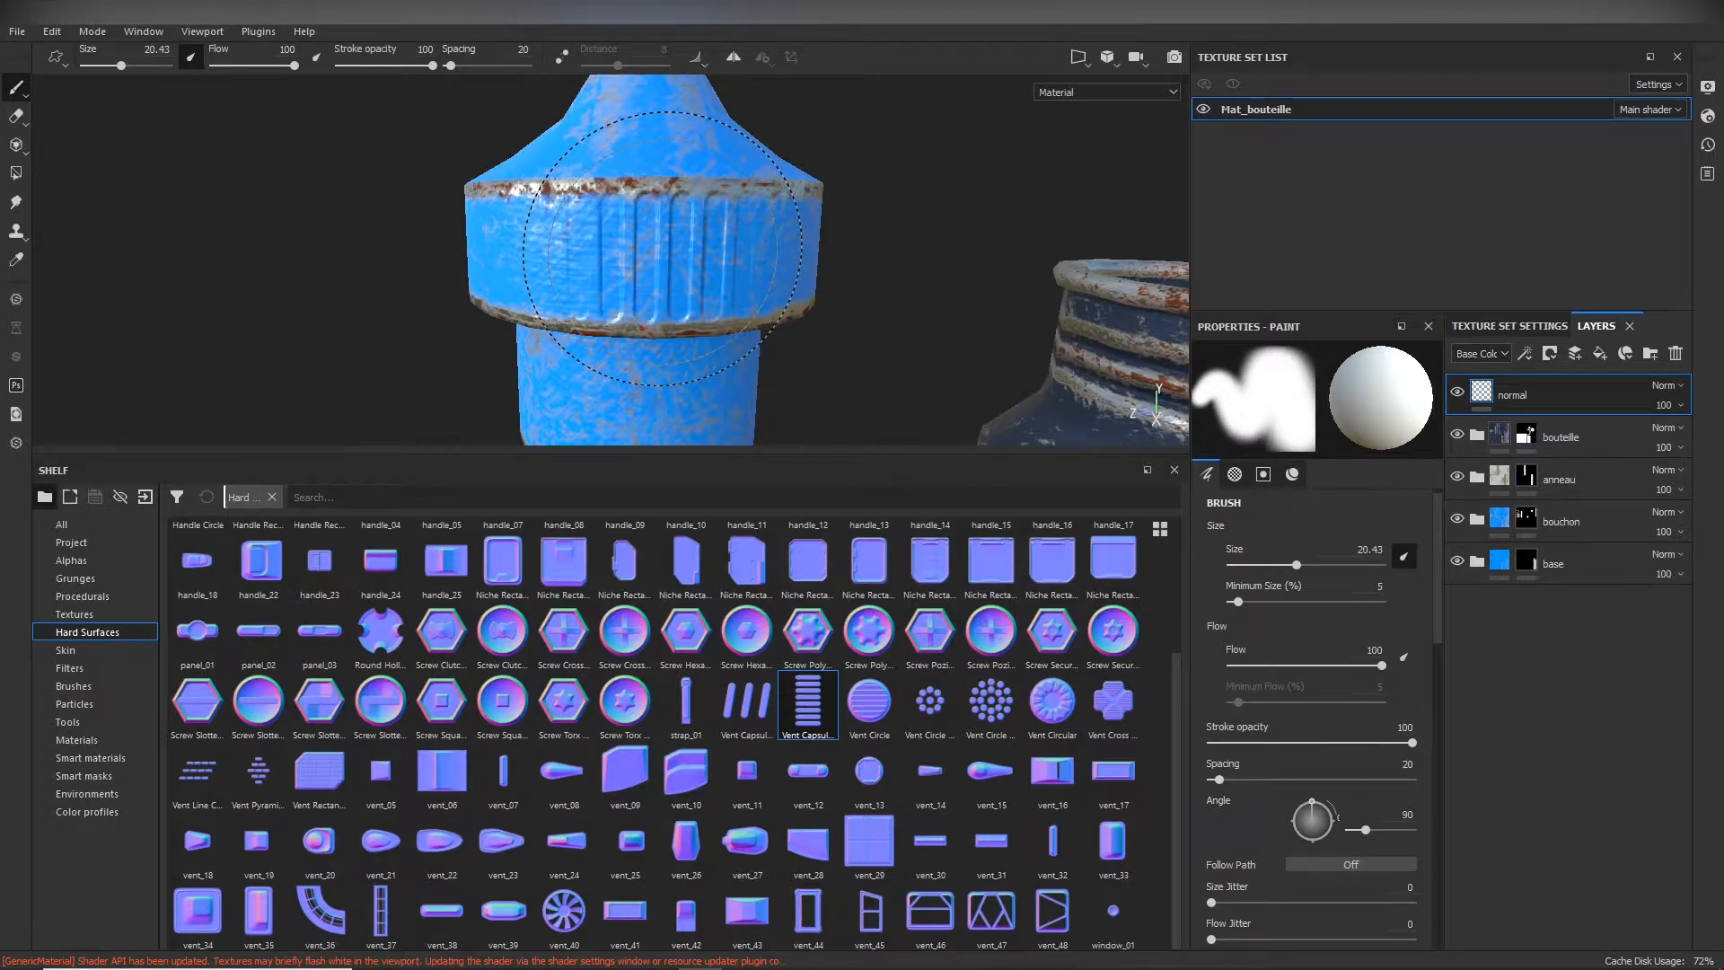
# Step: Examine the stamped grooves on the blue cap's collar from several angles and under different lighting
pyautogui.keyDown('alt'); pyautogui.moveTo(875, 291); pyautogui.dragTo(716, 293); pyautogui.keyUp('alt')
pyautogui.keyDown('alt'); pyautogui.moveTo(845, 261); pyautogui.dragTo(385, 261); pyautogui.keyUp('alt')
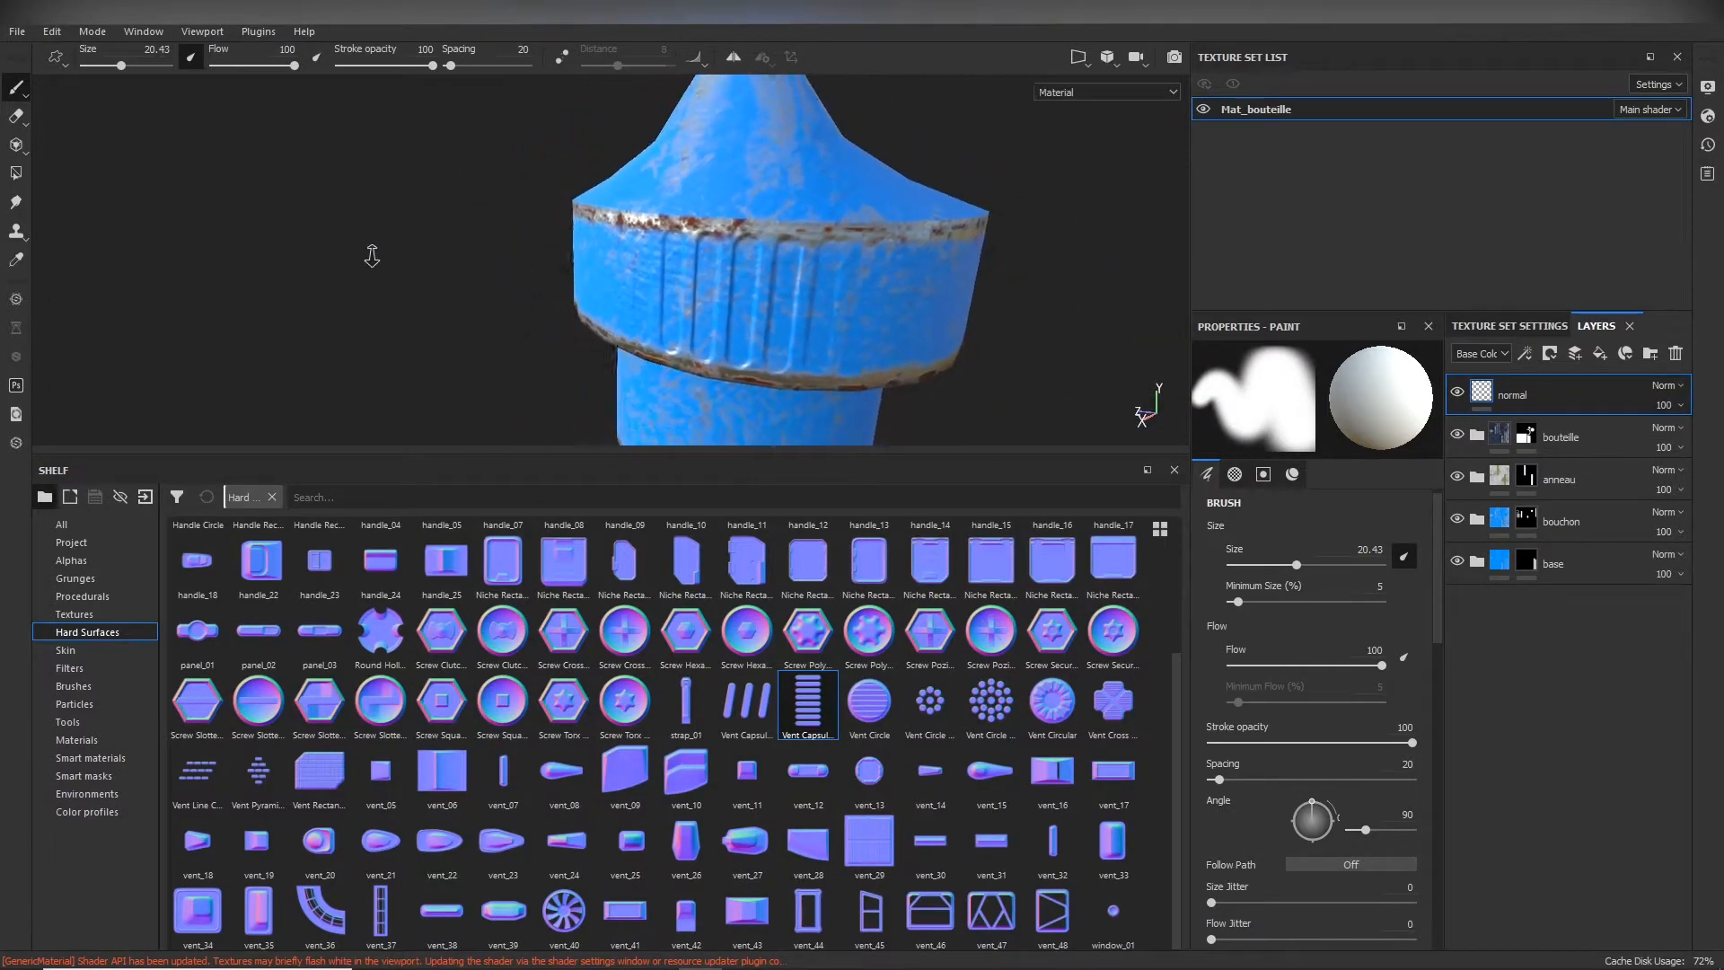
pyautogui.keyDown('alt'); pyautogui.moveTo(930, 339); pyautogui.dragTo(781, 314, button='right'); pyautogui.keyUp('alt')
pyautogui.keyDown('alt'); pyautogui.moveTo(781, 314); pyautogui.dragTo(817, 274); pyautogui.keyUp('alt')
pyautogui.keyDown('alt'); pyautogui.moveTo(818, 274); pyautogui.dragTo(902, 332, button='right'); pyautogui.keyUp('alt')
pyautogui.keyDown('alt'); pyautogui.moveTo(932, 313); pyautogui.dragTo(858, 241, button='middle'); pyautogui.keyUp('alt')
pyautogui.moveTo(853, 268)
pyautogui.keyDown('alt'); pyautogui.mouseDown()
pyautogui.moveTo(864, 304)
pyautogui.moveTo(916, 285)
pyautogui.moveTo(1033, 287)
pyautogui.moveTo(1044, 308)
pyautogui.mouseUp(); pyautogui.keyUp('alt')
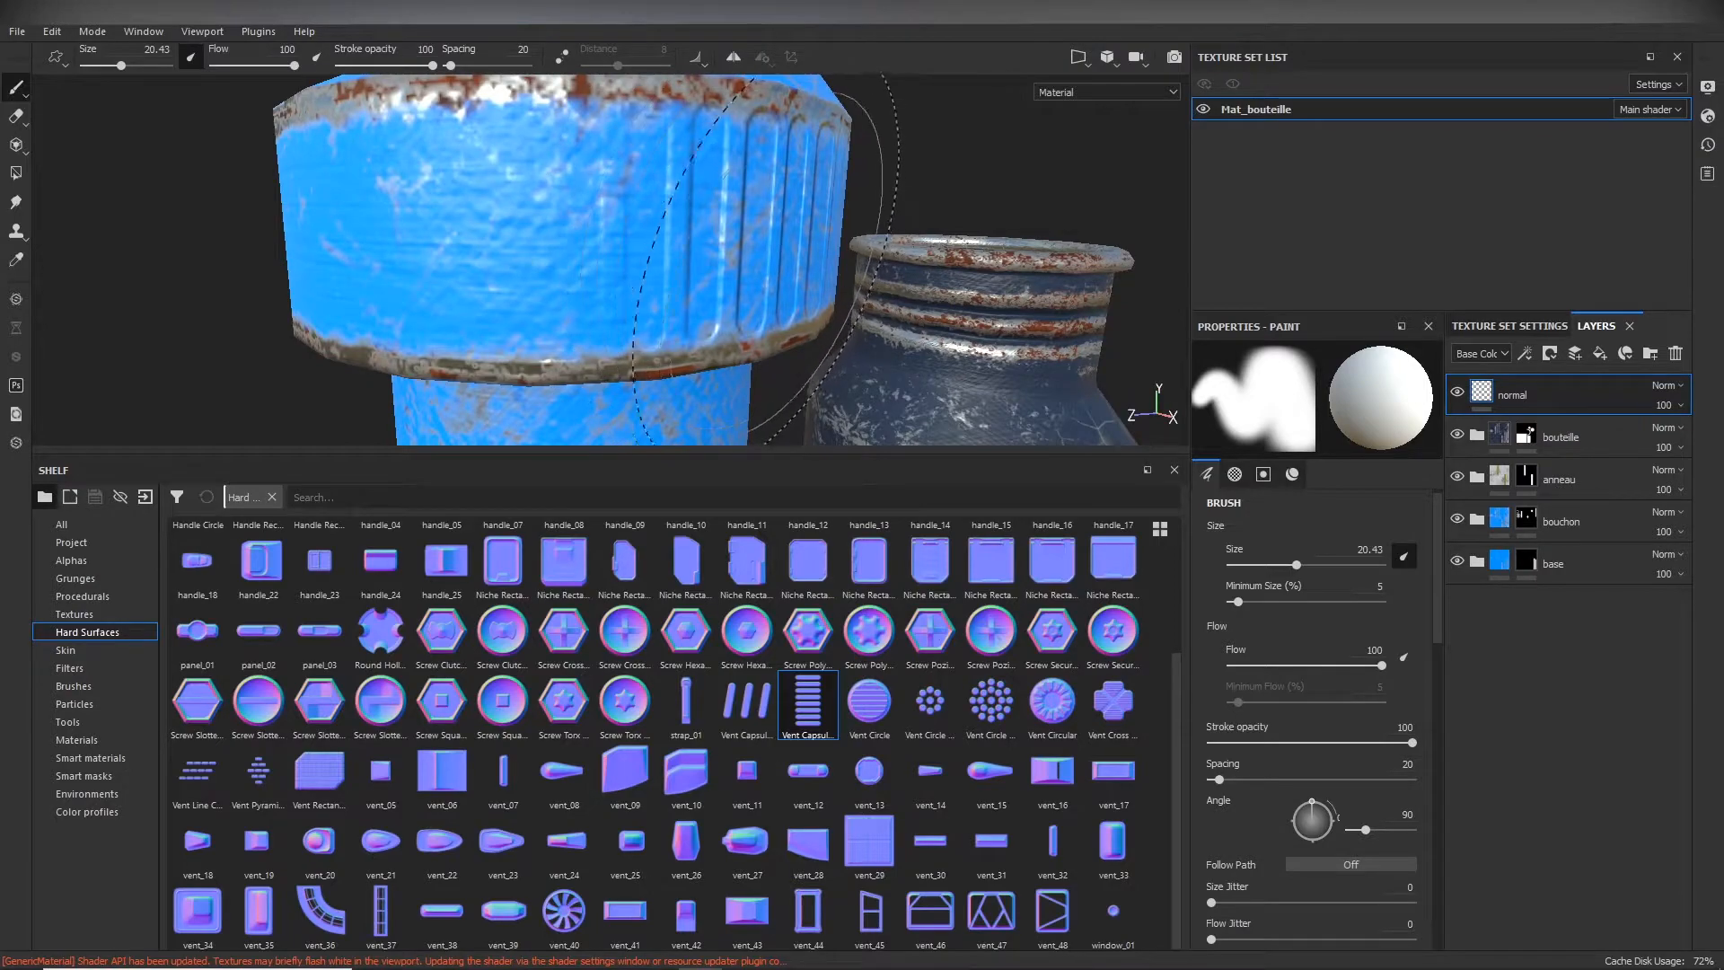
pyautogui.moveTo(791, 269)
pyautogui.keyDown('alt'); pyautogui.mouseDown(button='right')
pyautogui.moveTo(770, 289)
pyautogui.moveTo(662, 285)
pyautogui.moveTo(727, 269)
pyautogui.mouseUp(button='right'); pyautogui.keyUp('alt')
pyautogui.moveTo(728, 269)
pyautogui.keyDown('alt'); pyautogui.mouseDown(button='middle')
pyautogui.moveTo(838, 365)
pyautogui.moveTo(714, 218)
pyautogui.mouseUp(button='middle'); pyautogui.keyUp('alt')
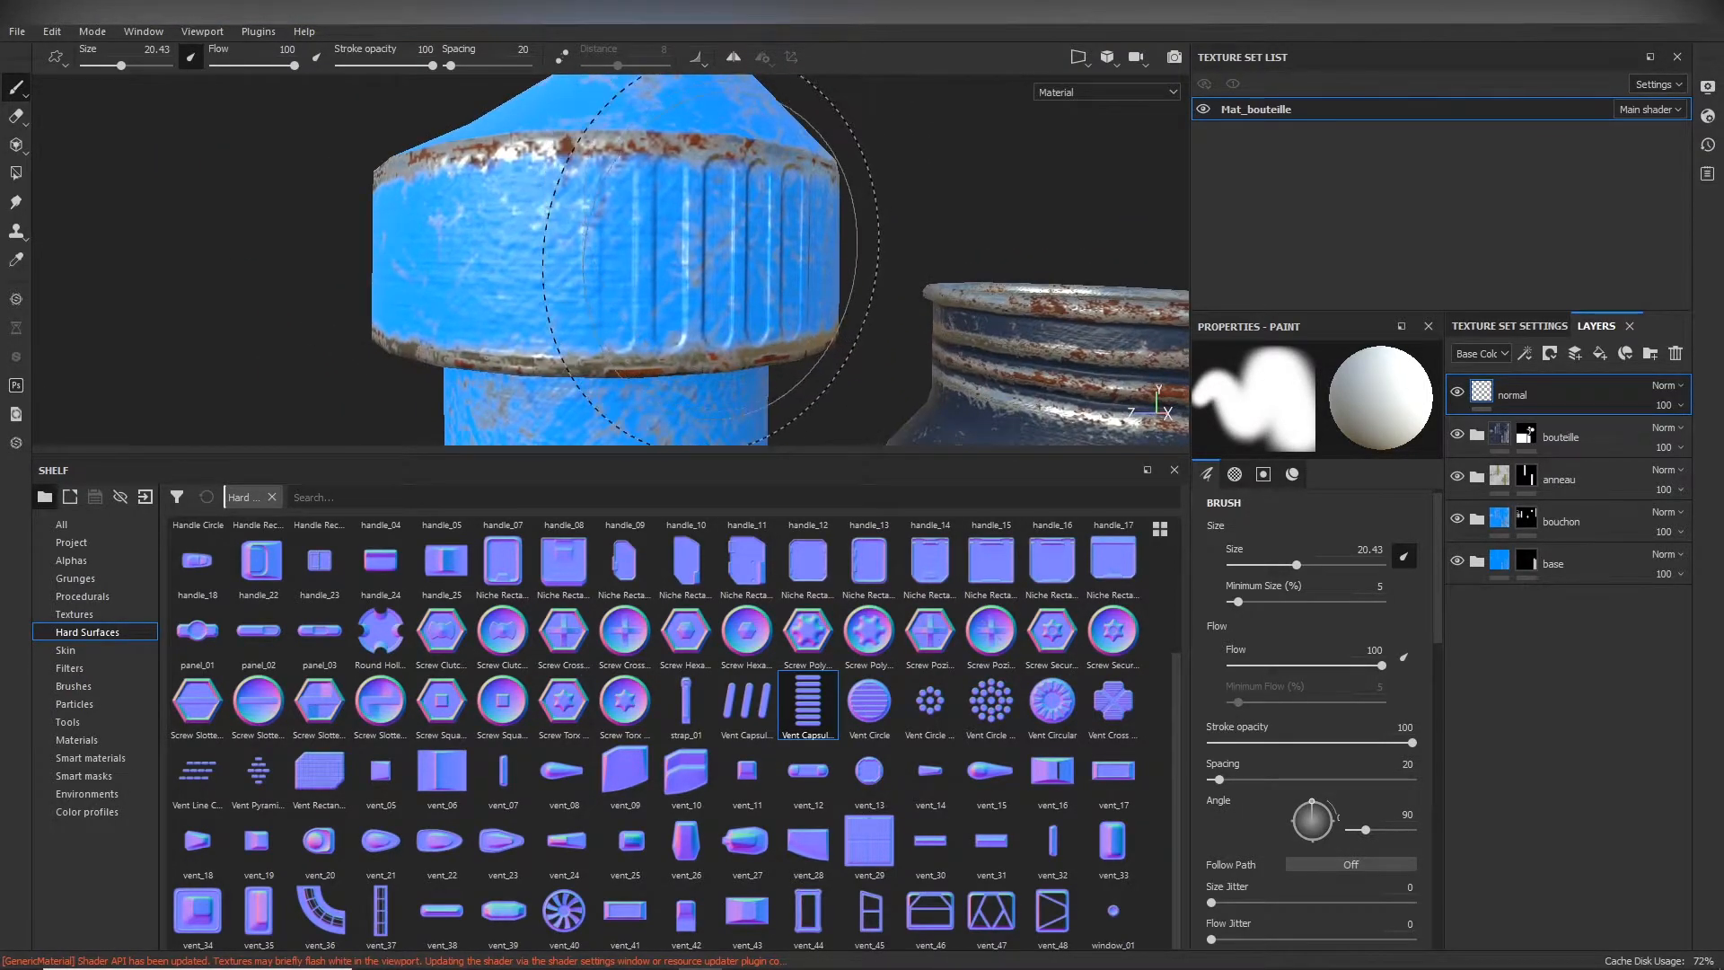
pyautogui.keyDown('alt'); pyautogui.moveTo(892, 300); pyautogui.dragTo(718, 270); pyautogui.keyUp('alt')
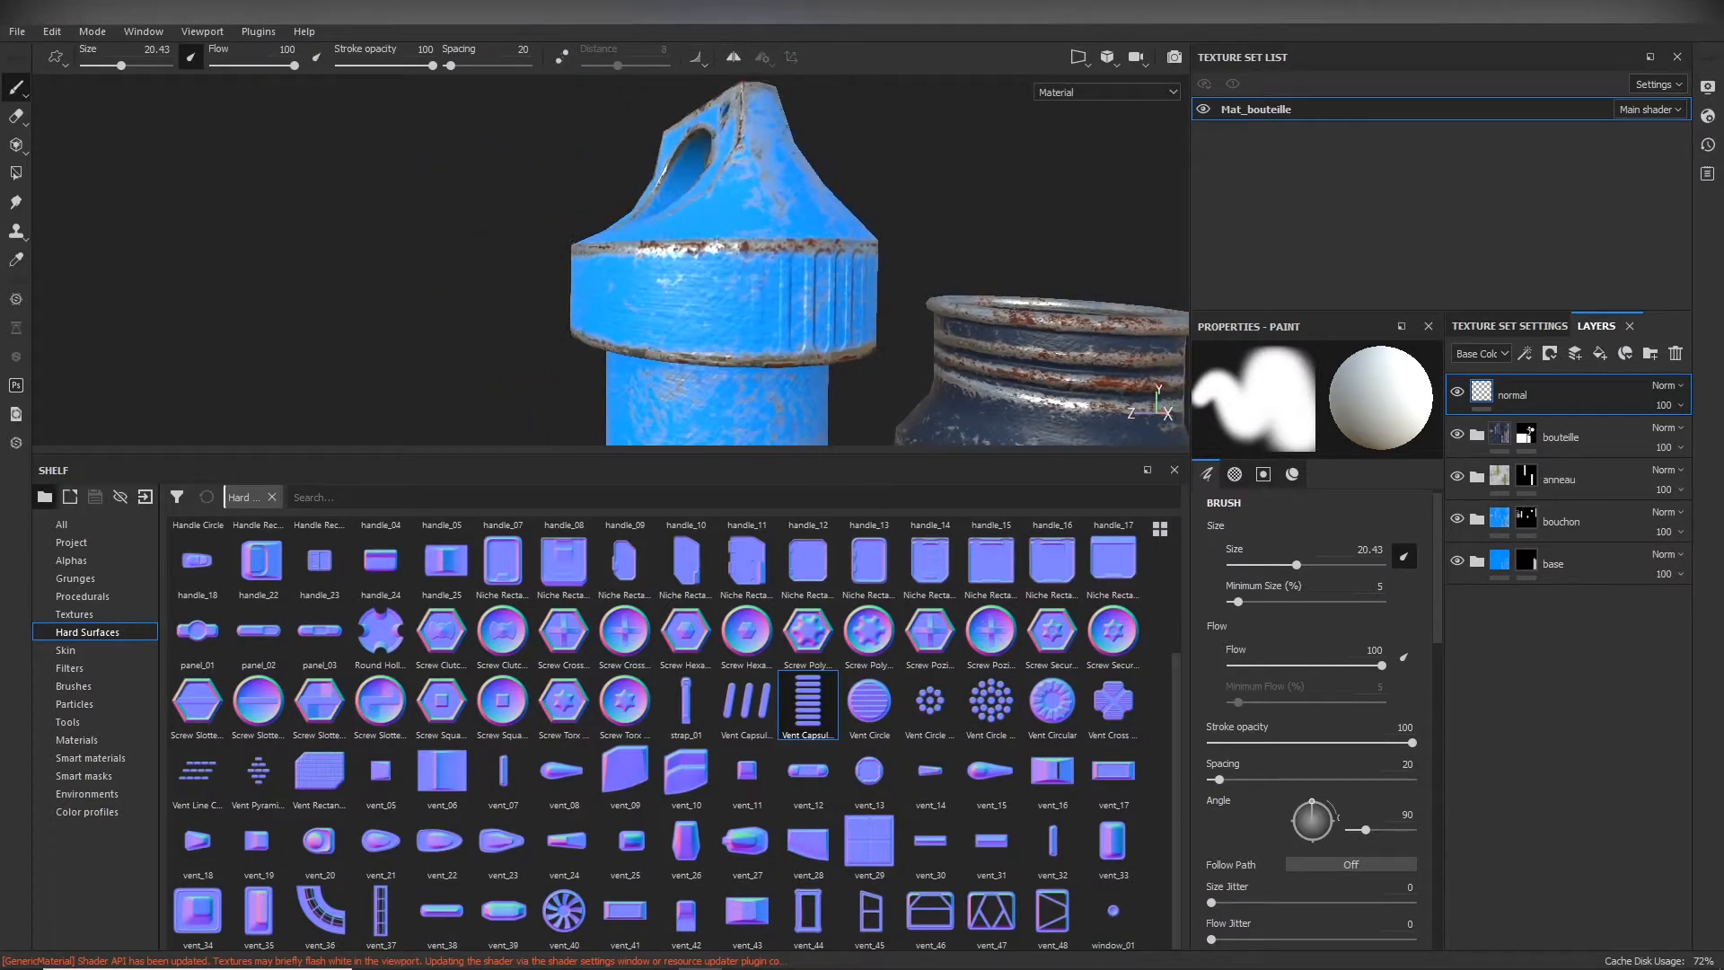
pyautogui.keyDown('alt'); pyautogui.moveTo(835, 281); pyautogui.dragTo(723, 296); pyautogui.keyUp('alt')
pyautogui.keyDown('alt'); pyautogui.moveTo(835, 296); pyautogui.dragTo(985, 300, button='right'); pyautogui.keyUp('alt')
pyautogui.keyDown('alt'); pyautogui.moveTo(985, 300); pyautogui.dragTo(828, 296); pyautogui.keyUp('alt')
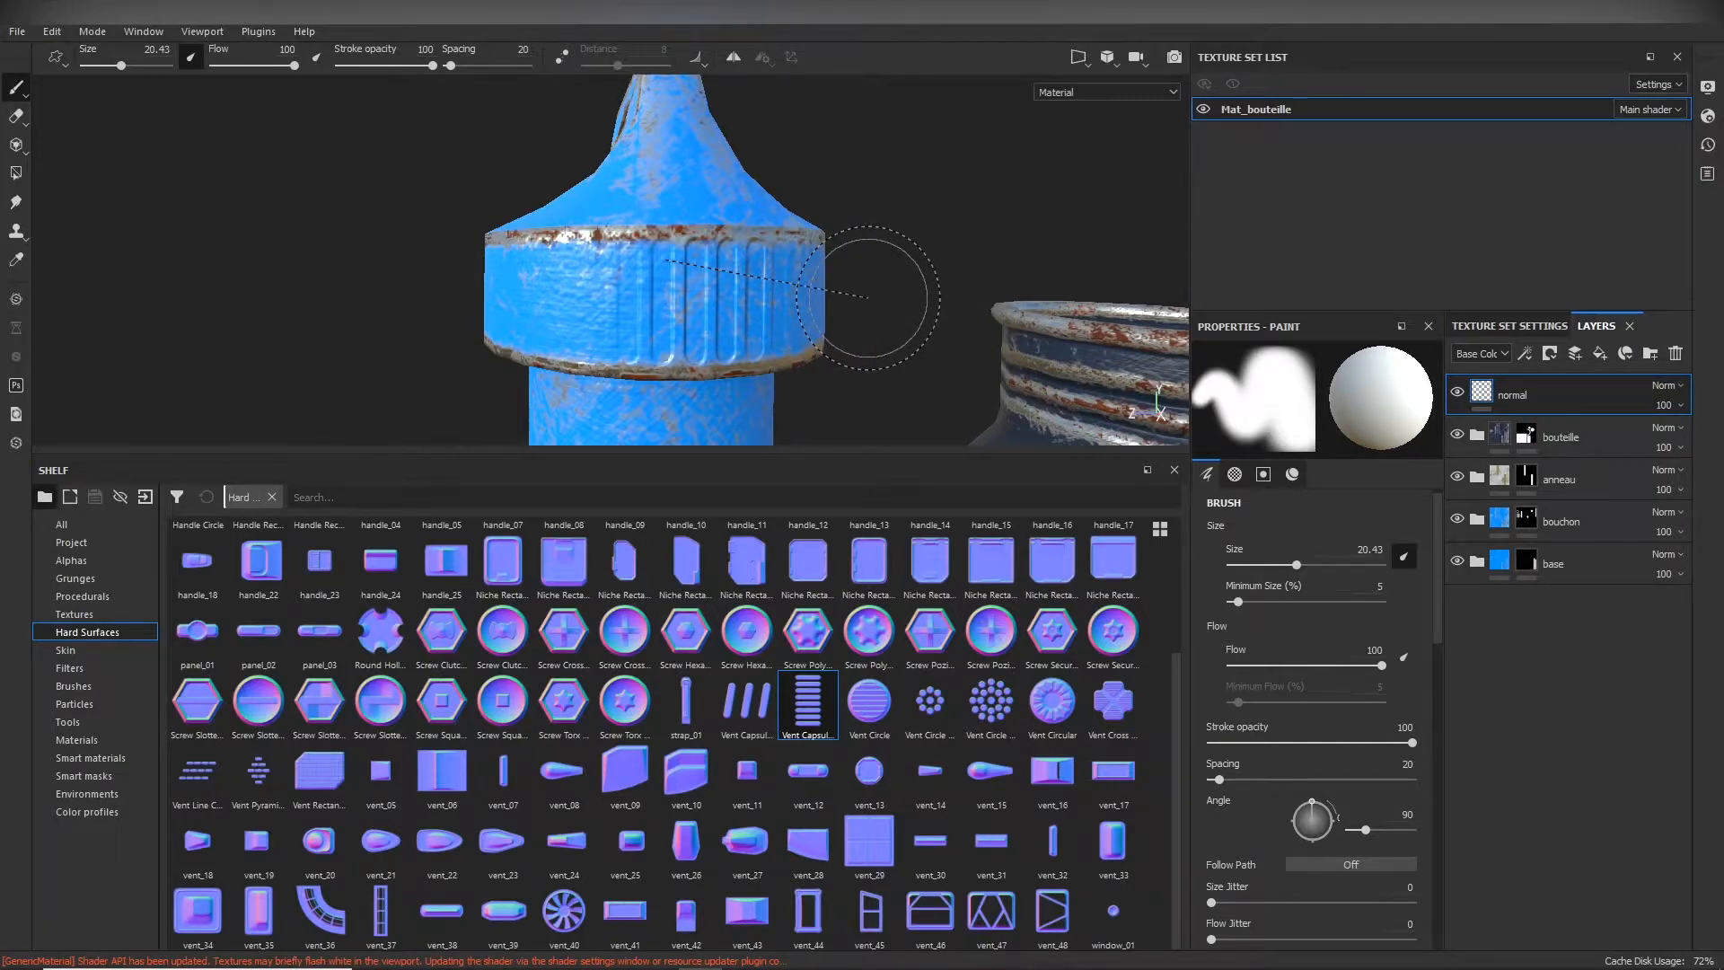
pyautogui.keyDown('shift'); pyautogui.moveTo(867, 297); pyautogui.dragTo(697, 309, button='right'); pyautogui.keyUp('shift')
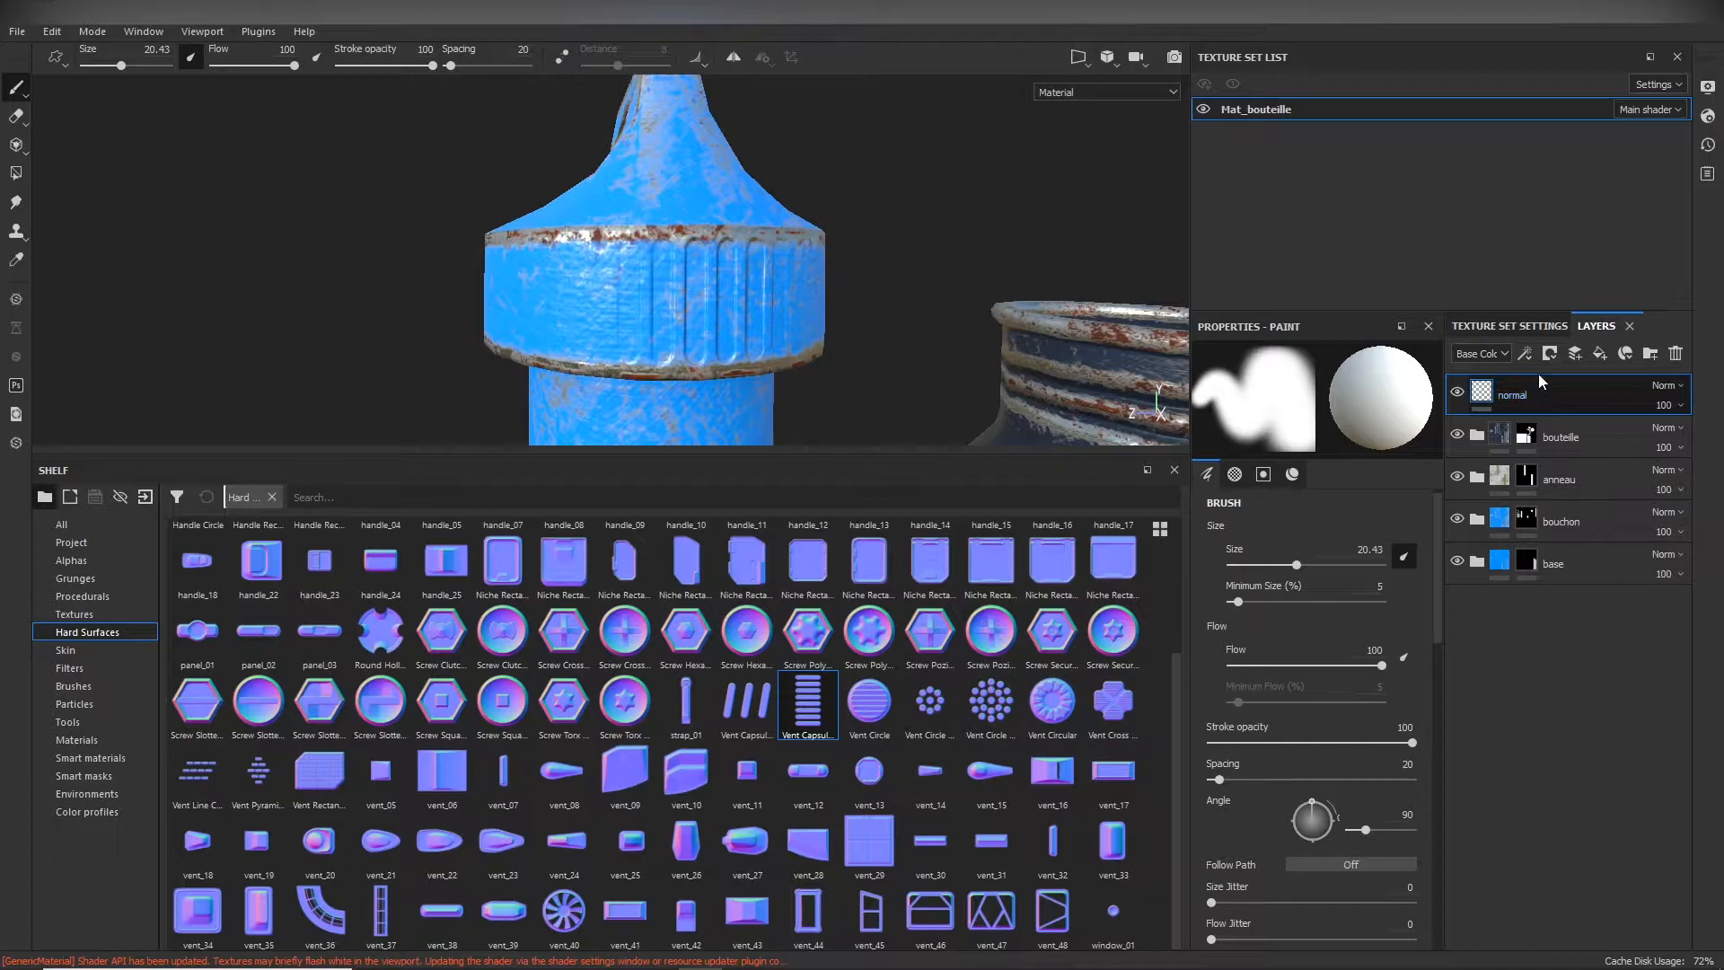
# Step: Add a Levels effect to the normal layer and set its affected channel to Normal
pyautogui.click(1527, 354)
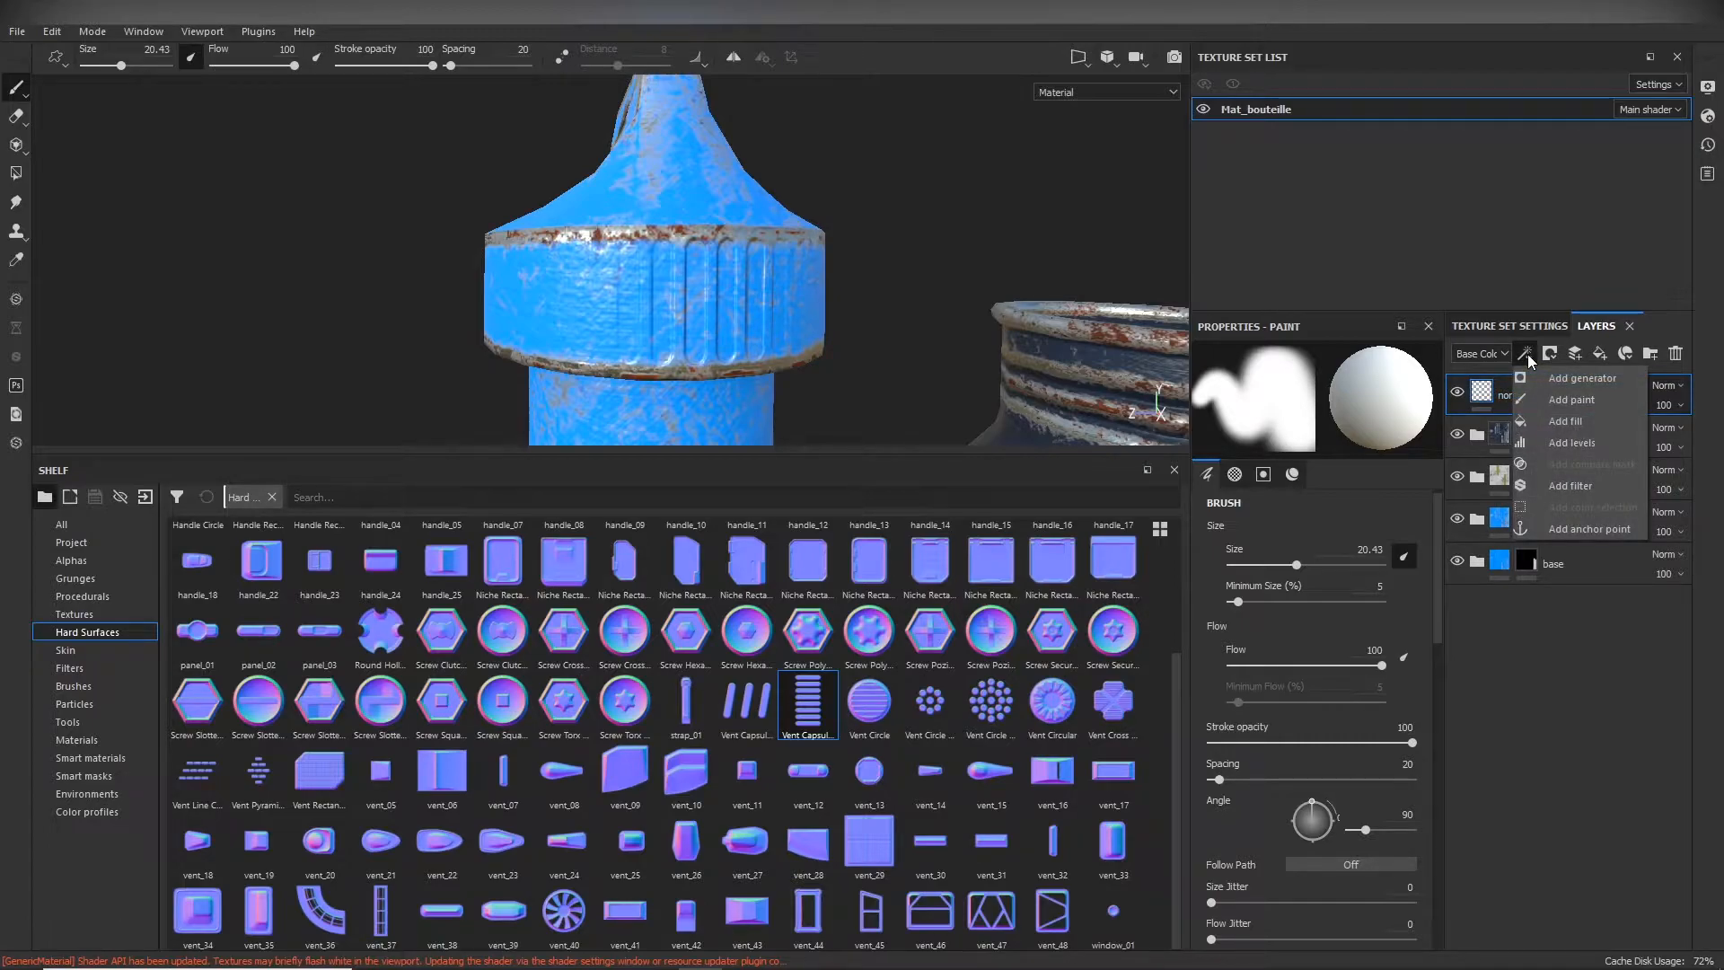
pyautogui.click(1593, 442)
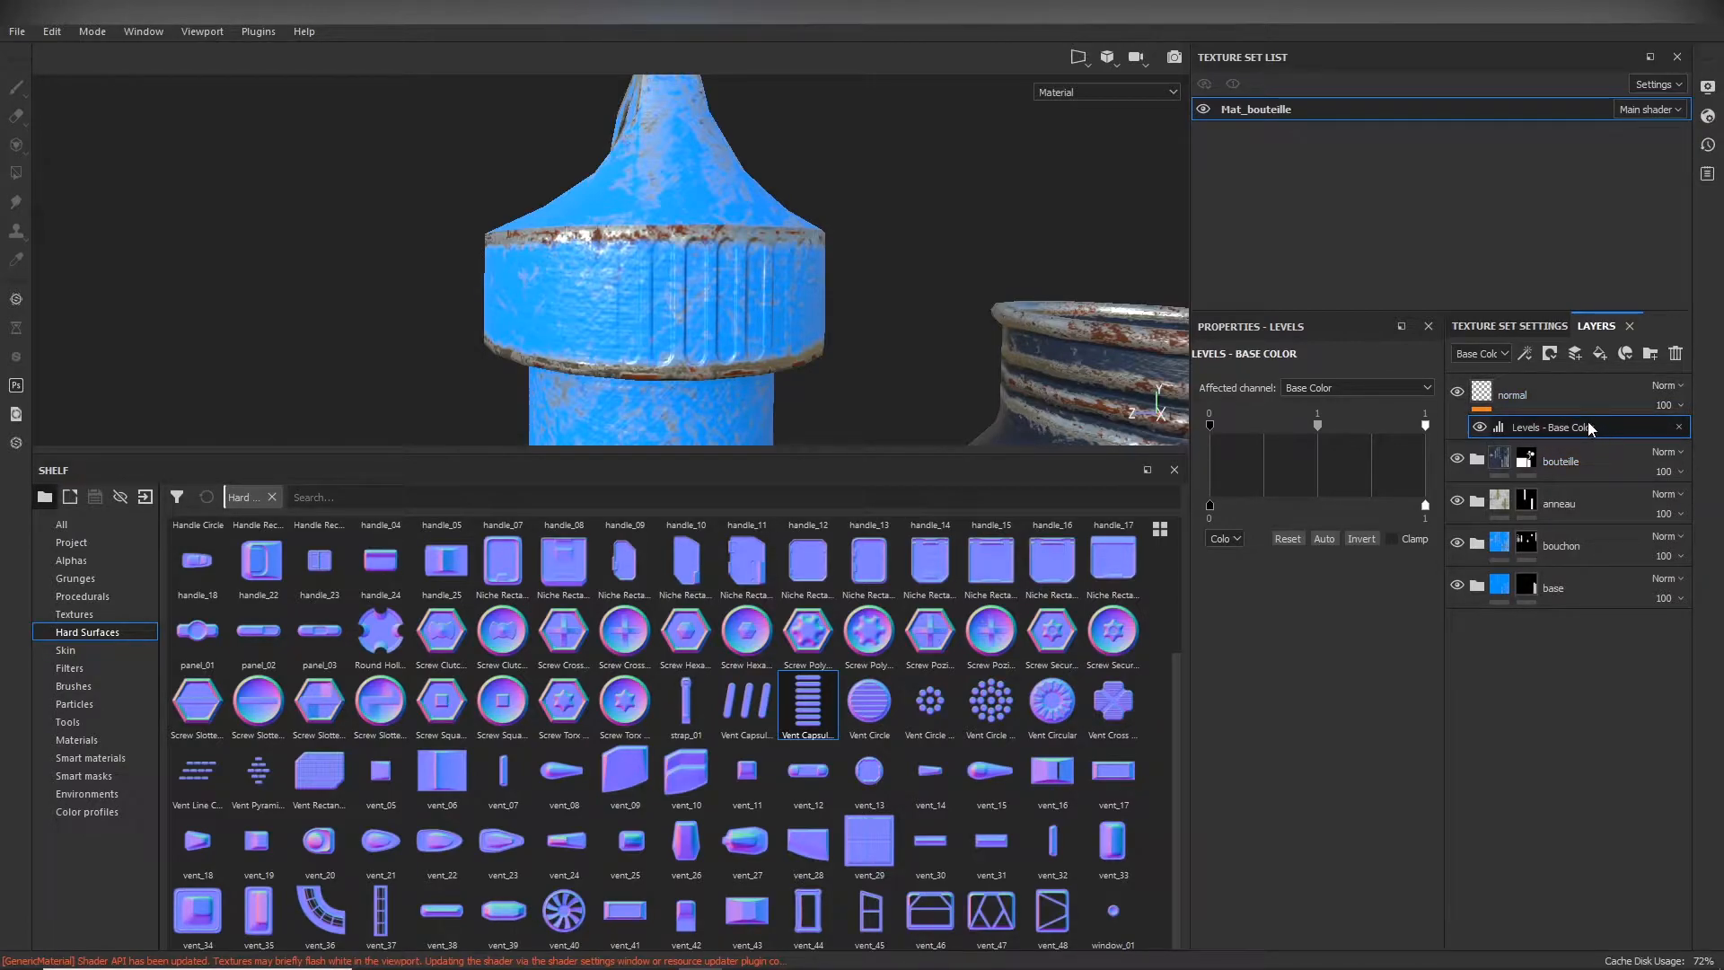
pyautogui.click(1410, 390)
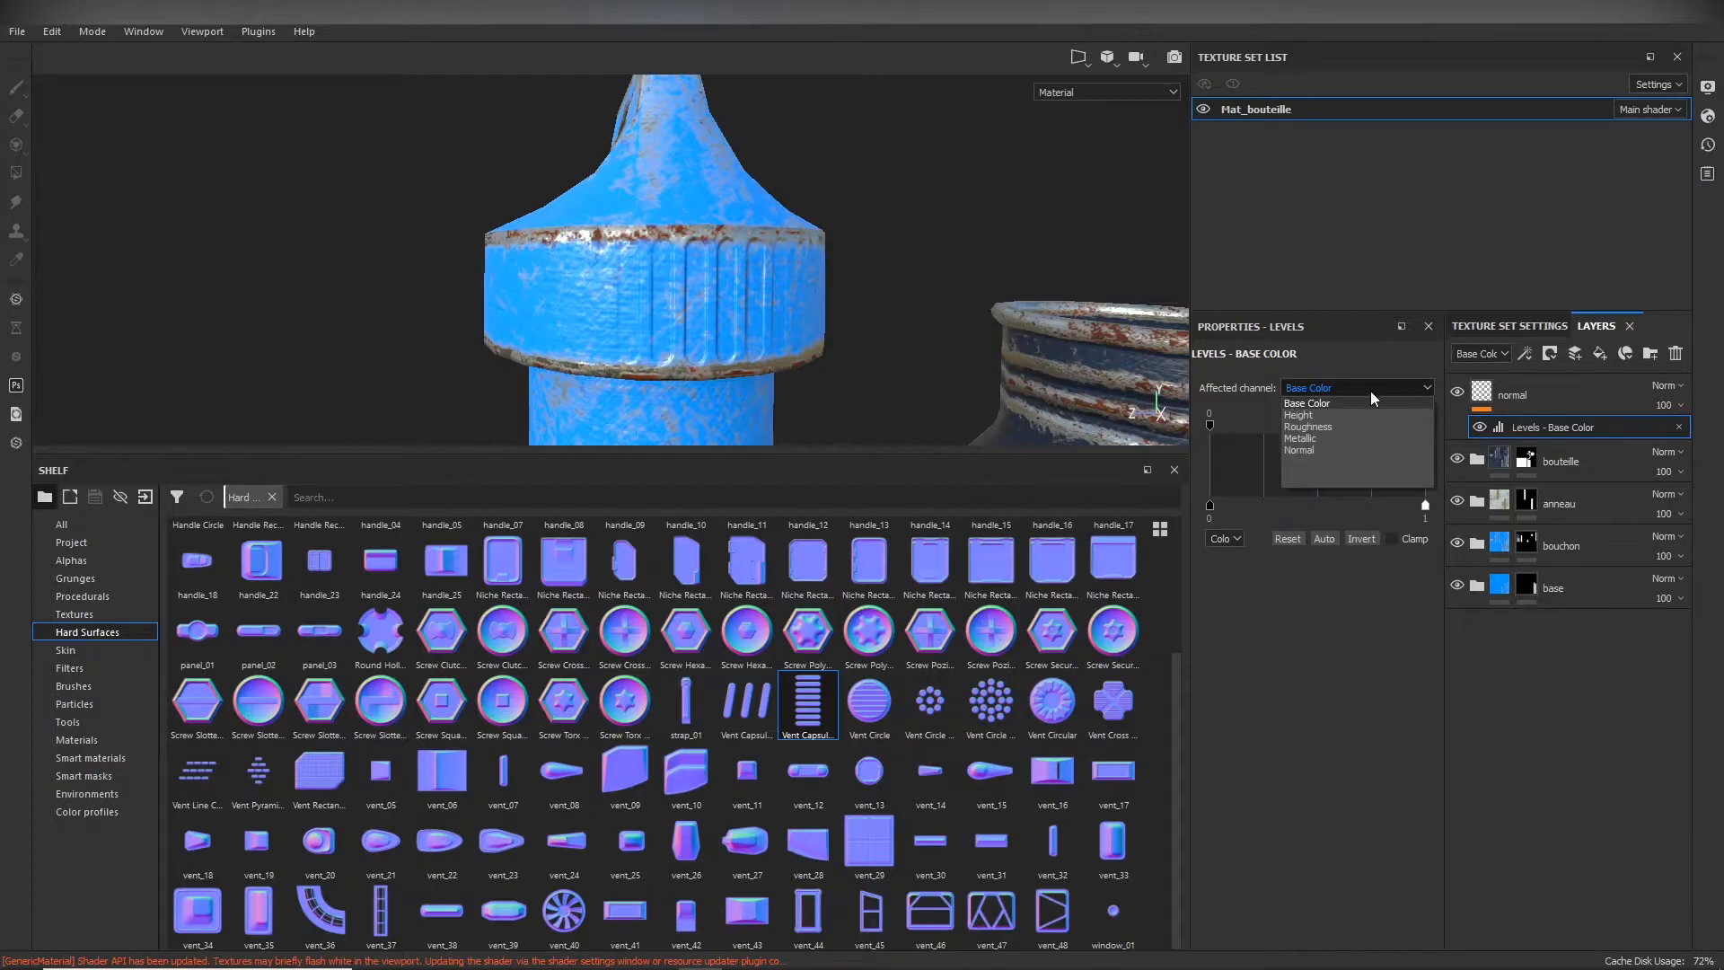
pyautogui.click(1306, 450)
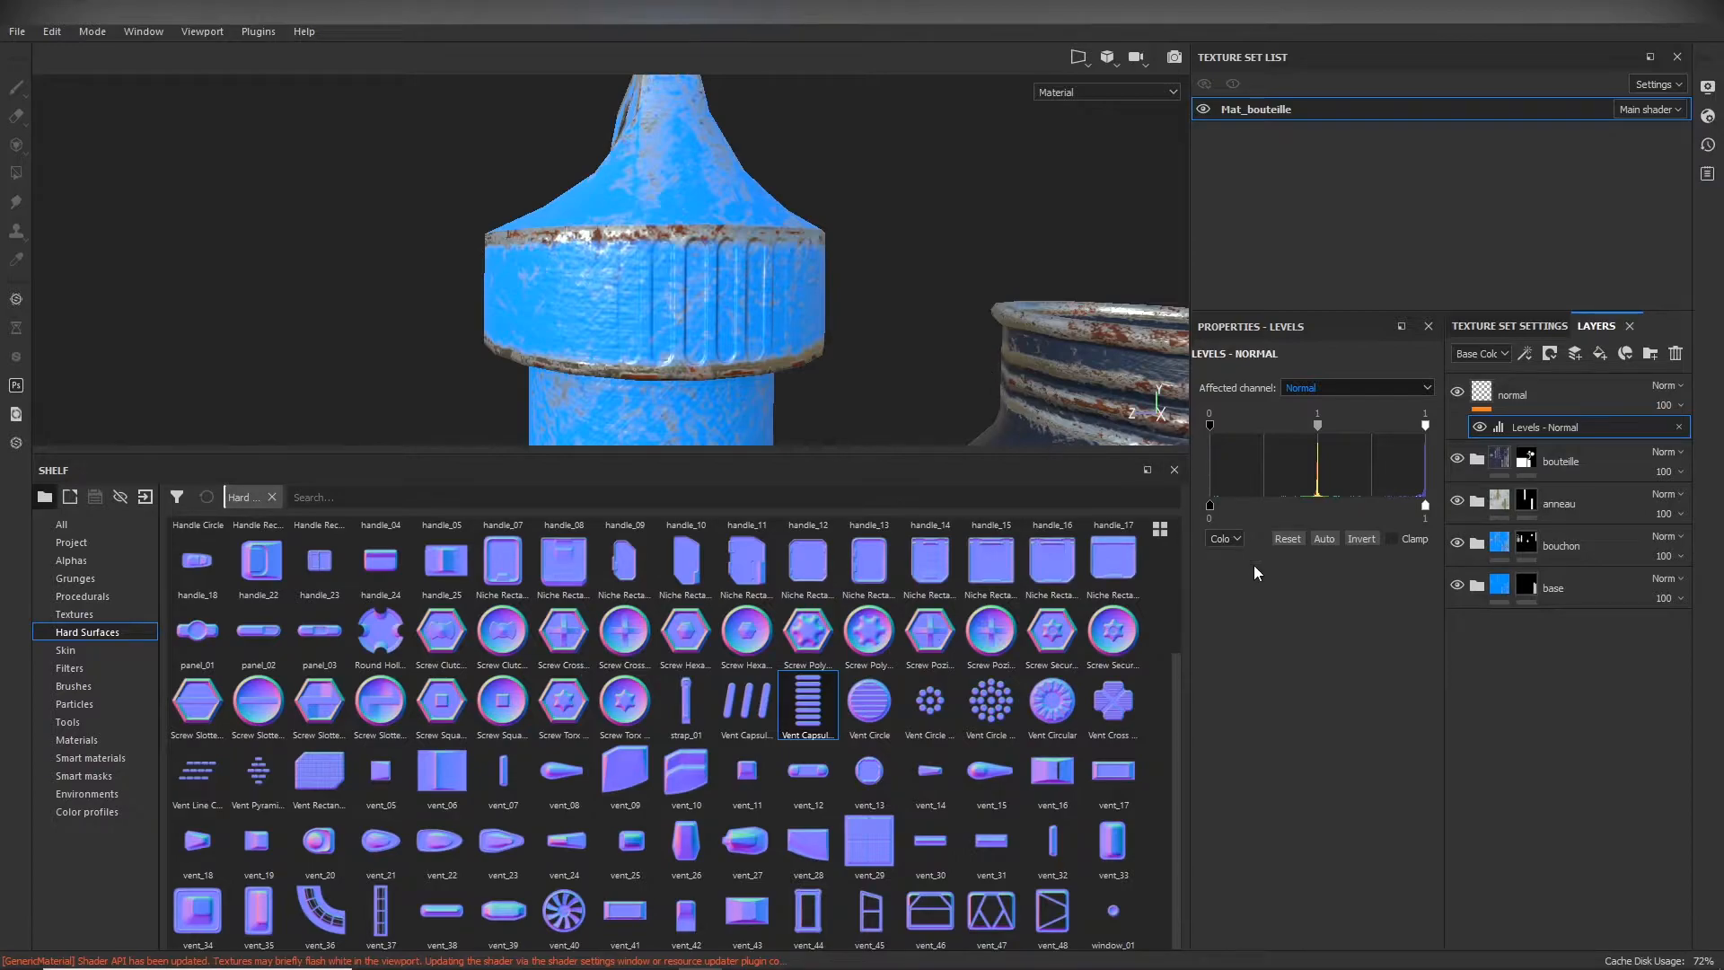
# Step: Invert the Green component of the normal layer's Levels effect
pyautogui.click(1230, 538)
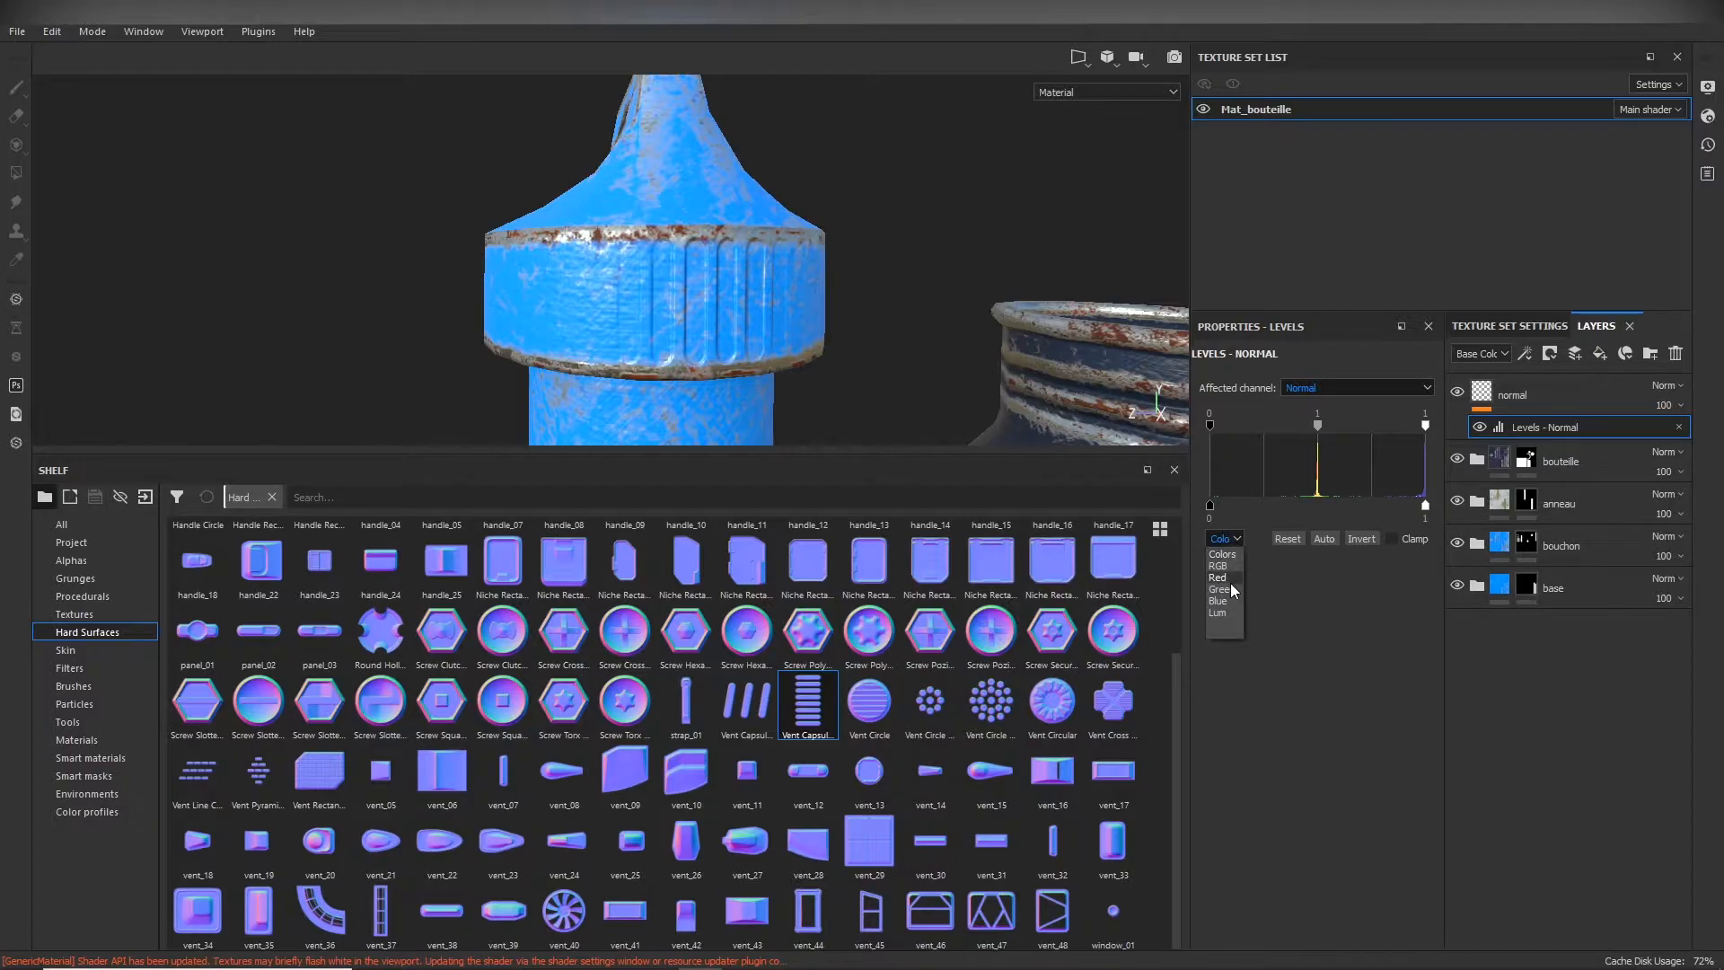
pyautogui.click(1223, 589)
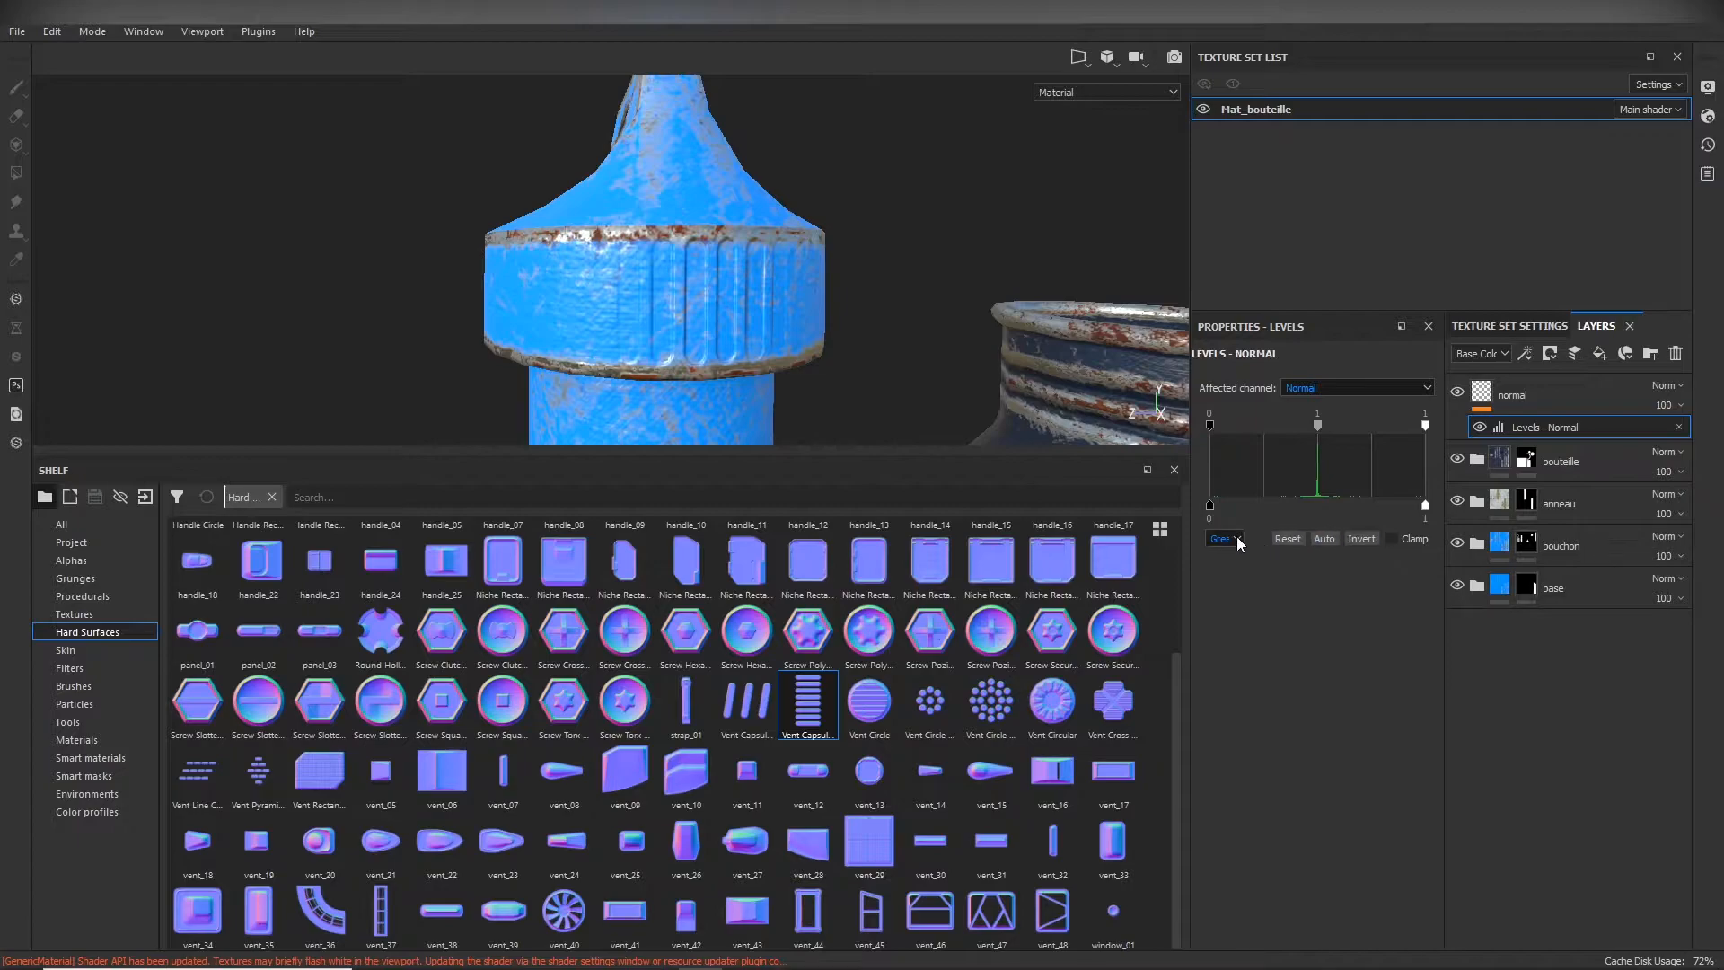
pyautogui.click(1361, 539)
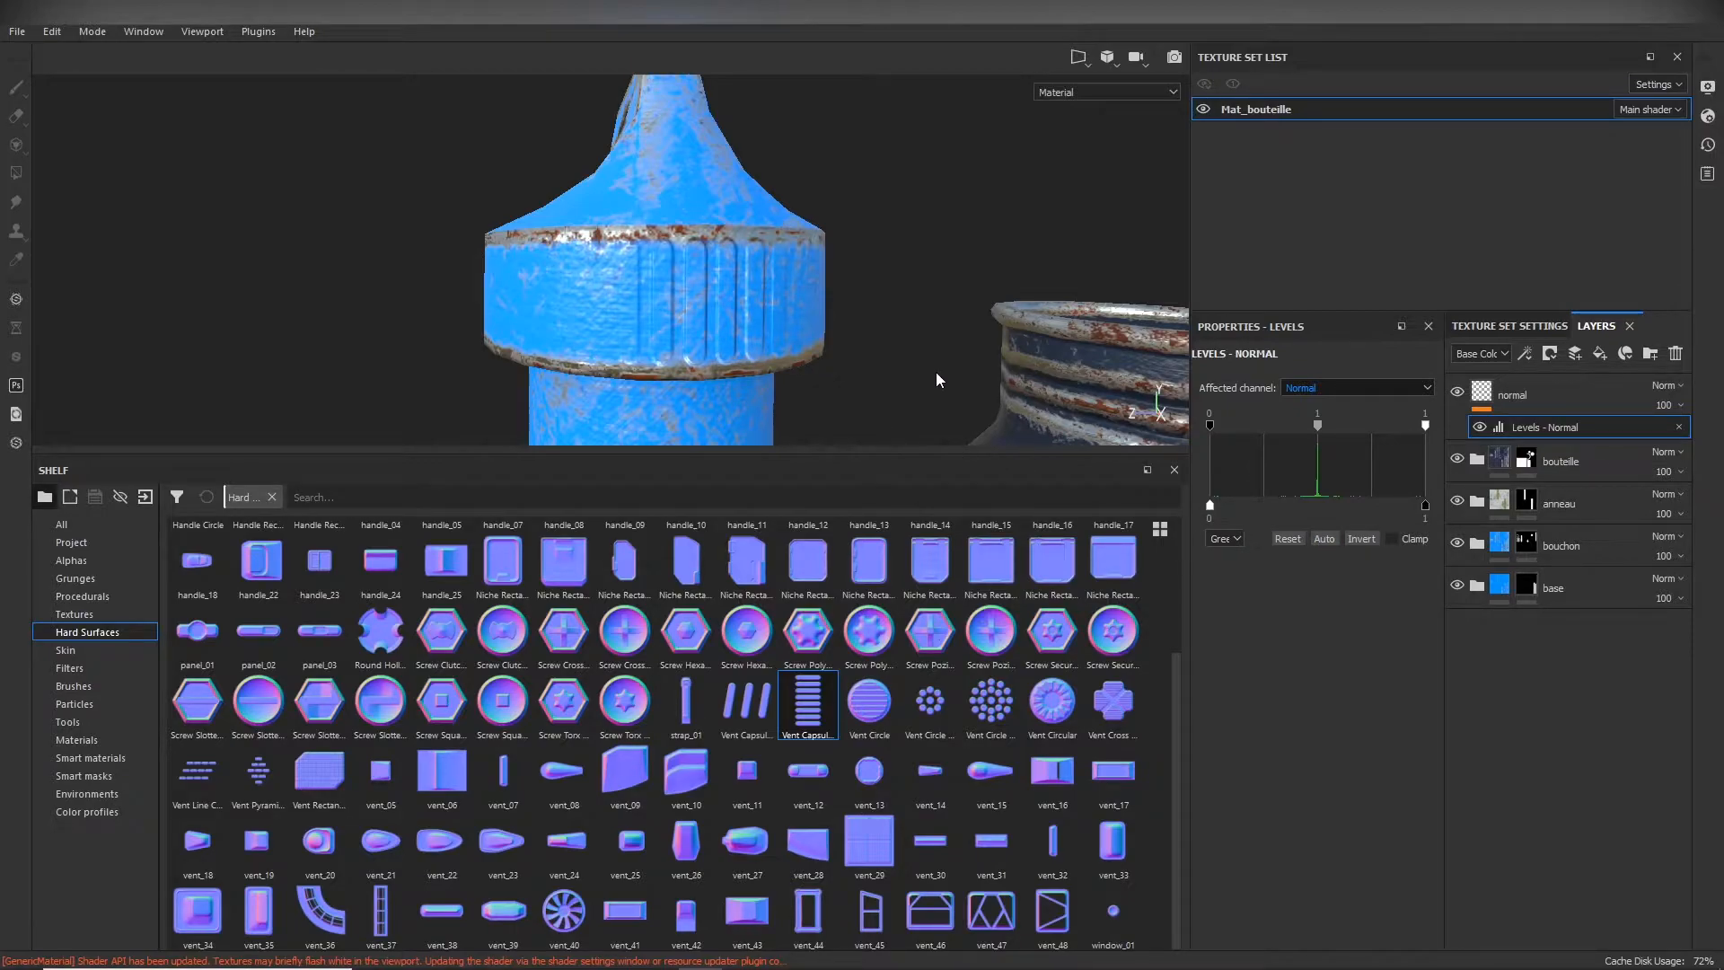
# Step: Examine the inverted grooves on the blue cap's collar up close and under different lighting, with the 3D view enlarged
pyautogui.moveTo(936, 372)
pyautogui.keyDown('shift'); pyautogui.mouseDown(button='right')
pyautogui.moveTo(885, 375)
pyautogui.moveTo(914, 389)
pyautogui.mouseUp(button='right'); pyautogui.keyUp('shift')
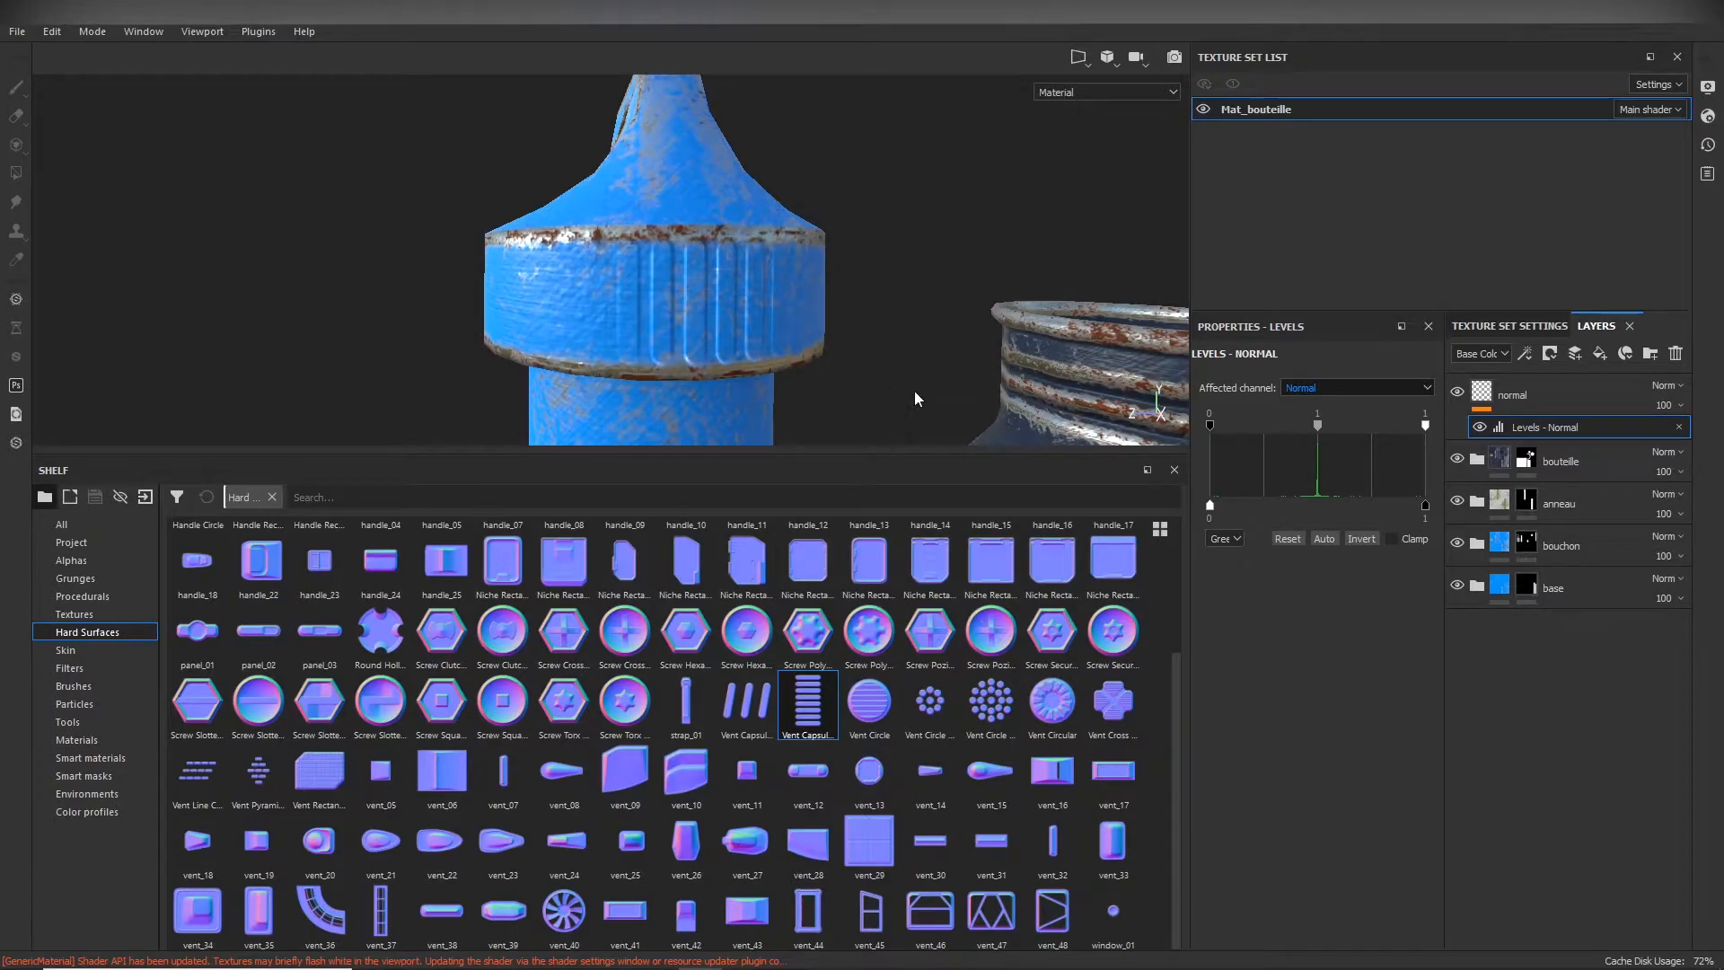
pyautogui.keyDown('alt'); pyautogui.moveTo(635, 306); pyautogui.dragTo(1015, 334, button='right'); pyautogui.keyUp('alt')
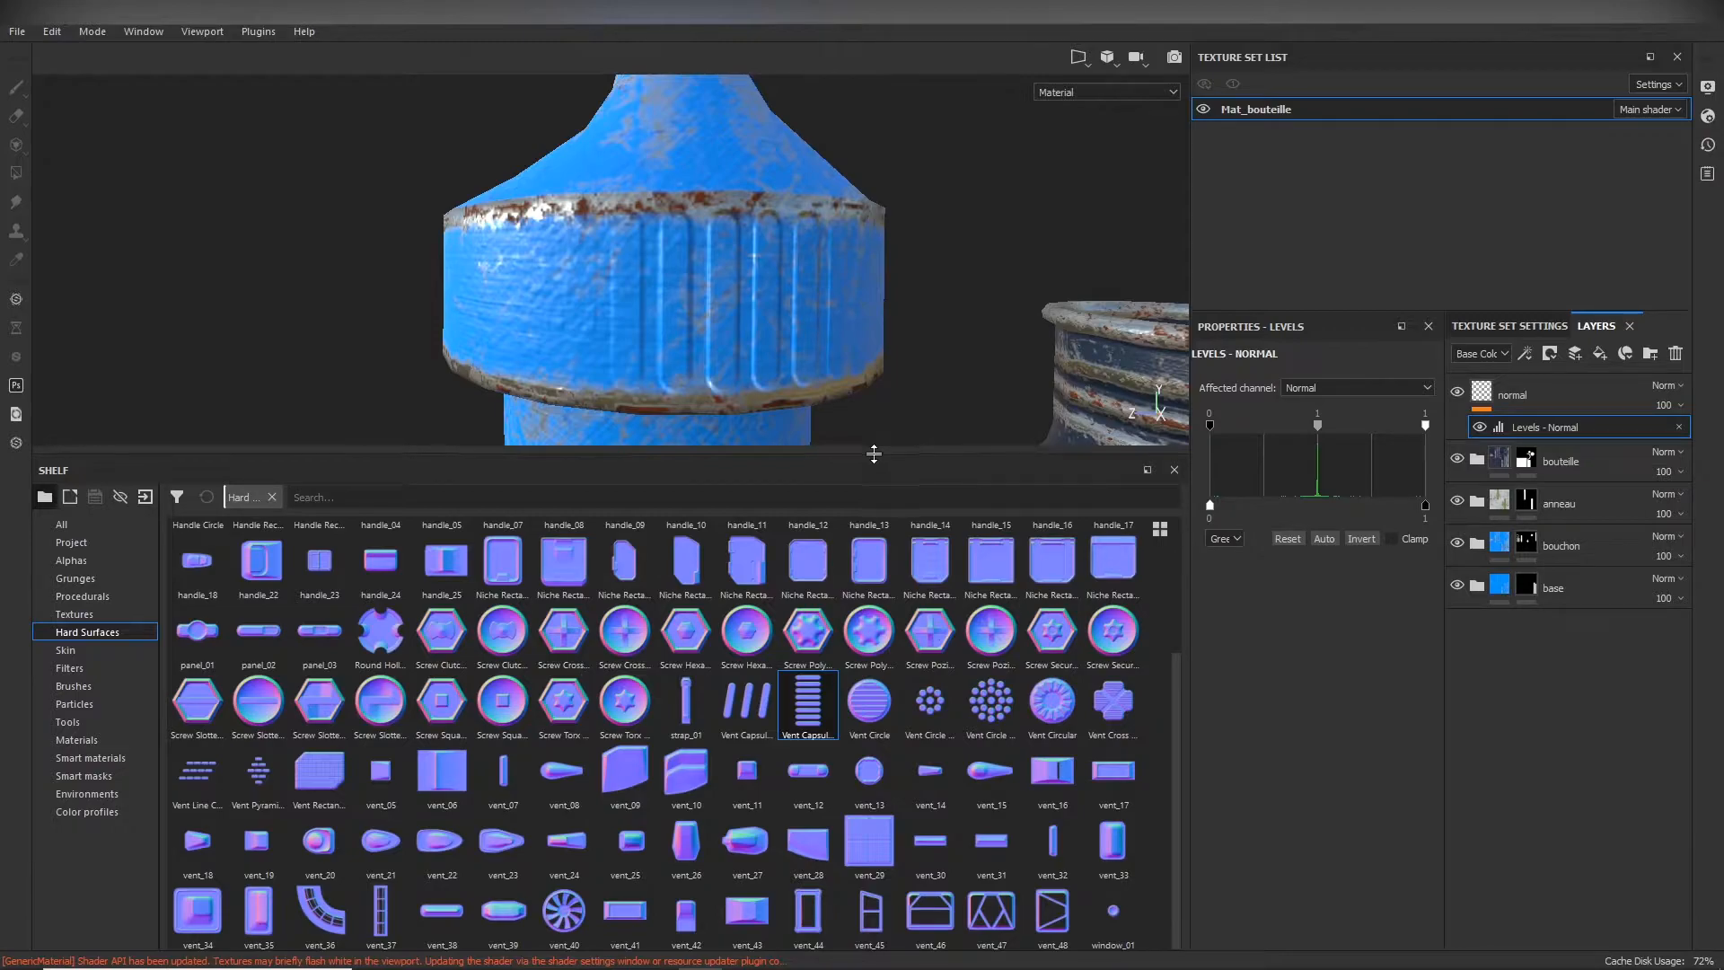
pyautogui.moveTo(873, 453); pyautogui.dragTo(897, 610)
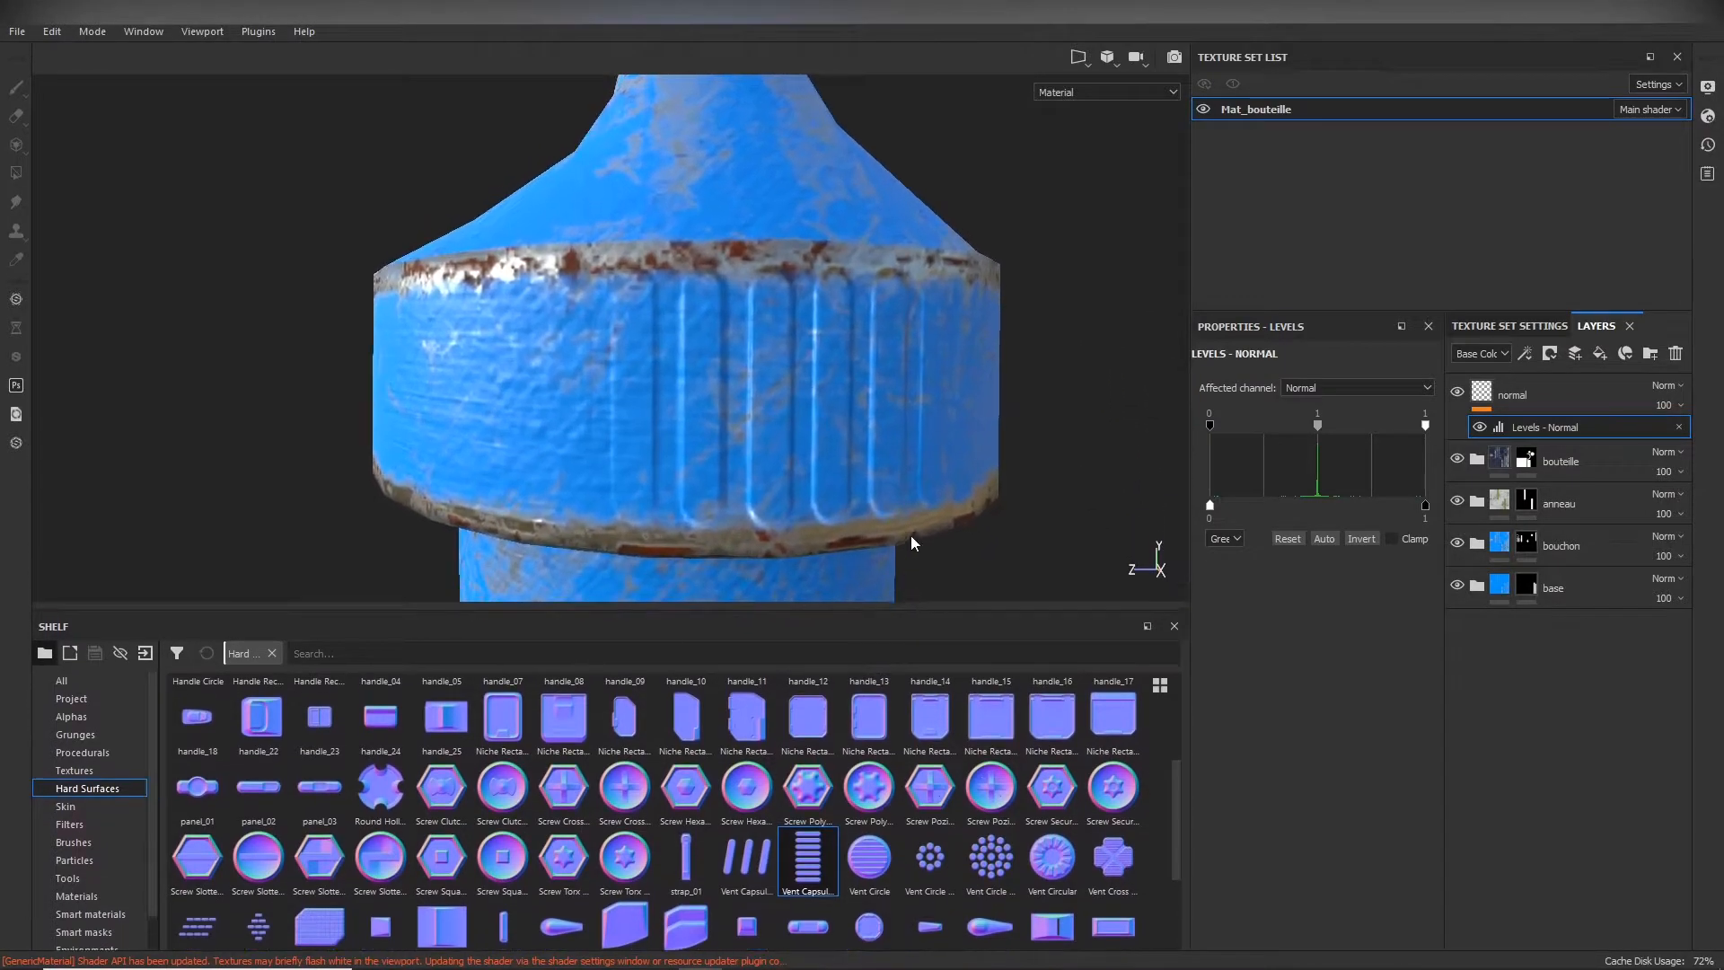
pyautogui.keyDown('alt'); pyautogui.moveTo(909, 539); pyautogui.dragTo(702, 492, button='right'); pyautogui.keyUp('alt')
pyautogui.keyDown('alt'); pyautogui.moveTo(702, 492); pyautogui.dragTo(729, 368, button='middle'); pyautogui.keyUp('alt')
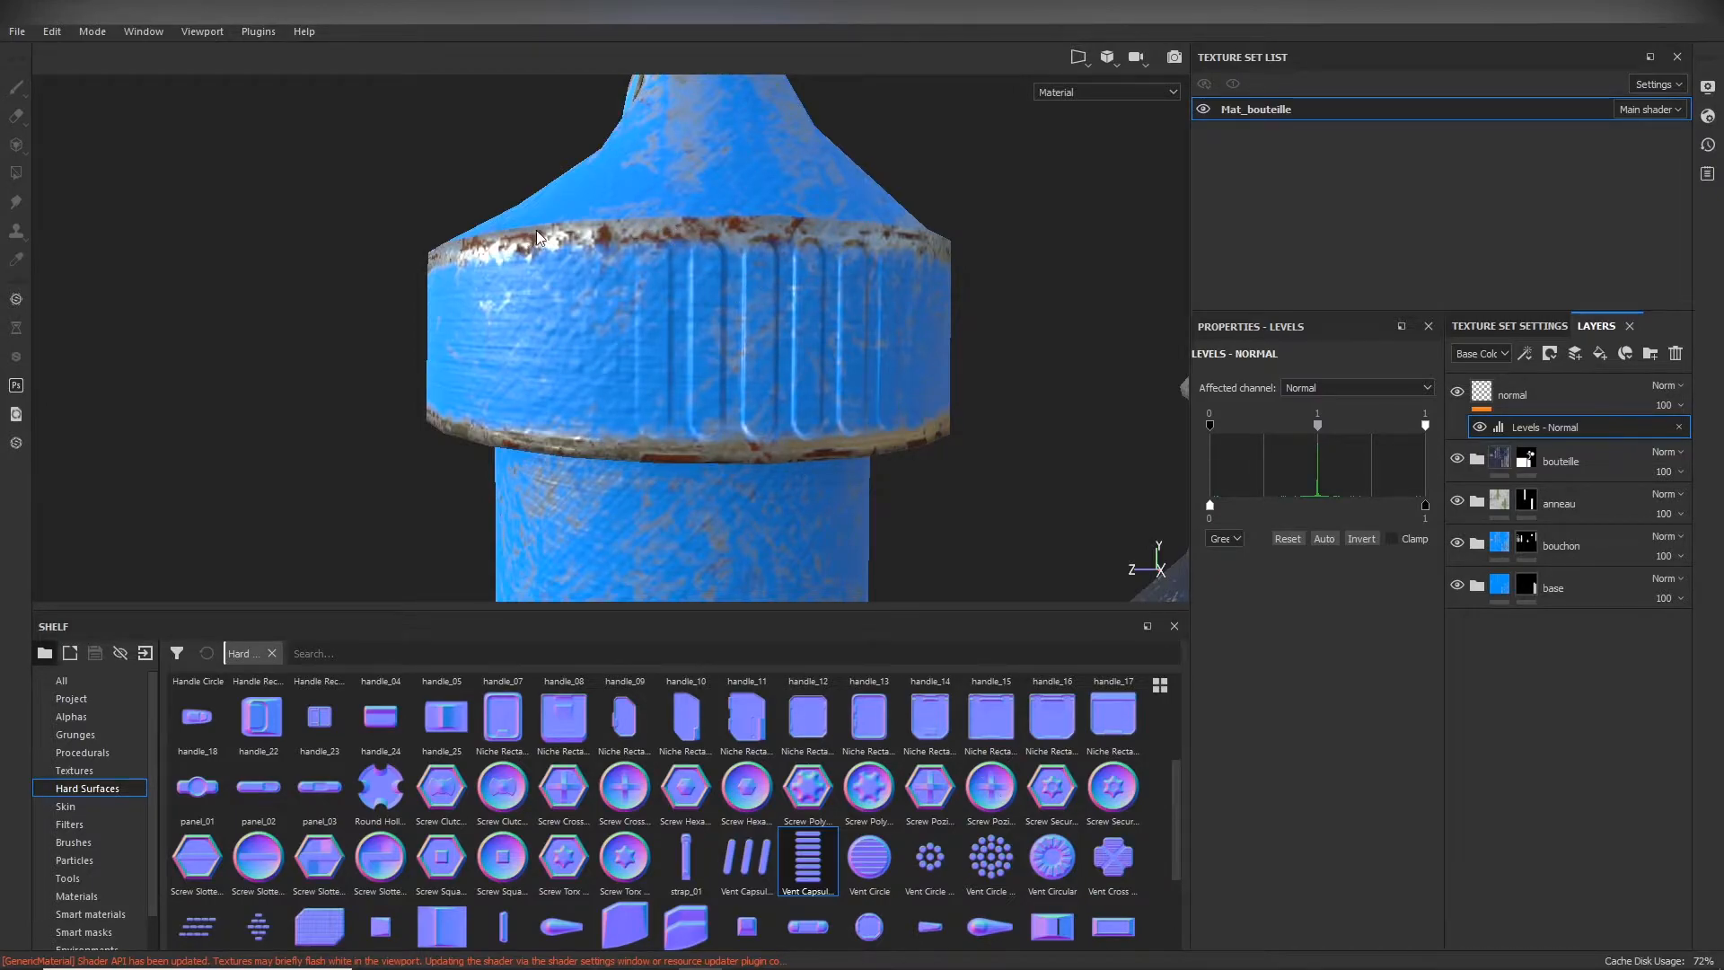
pyautogui.keyDown('alt'); pyautogui.moveTo(724, 368); pyautogui.dragTo(1036, 401, button='right'); pyautogui.keyUp('alt')
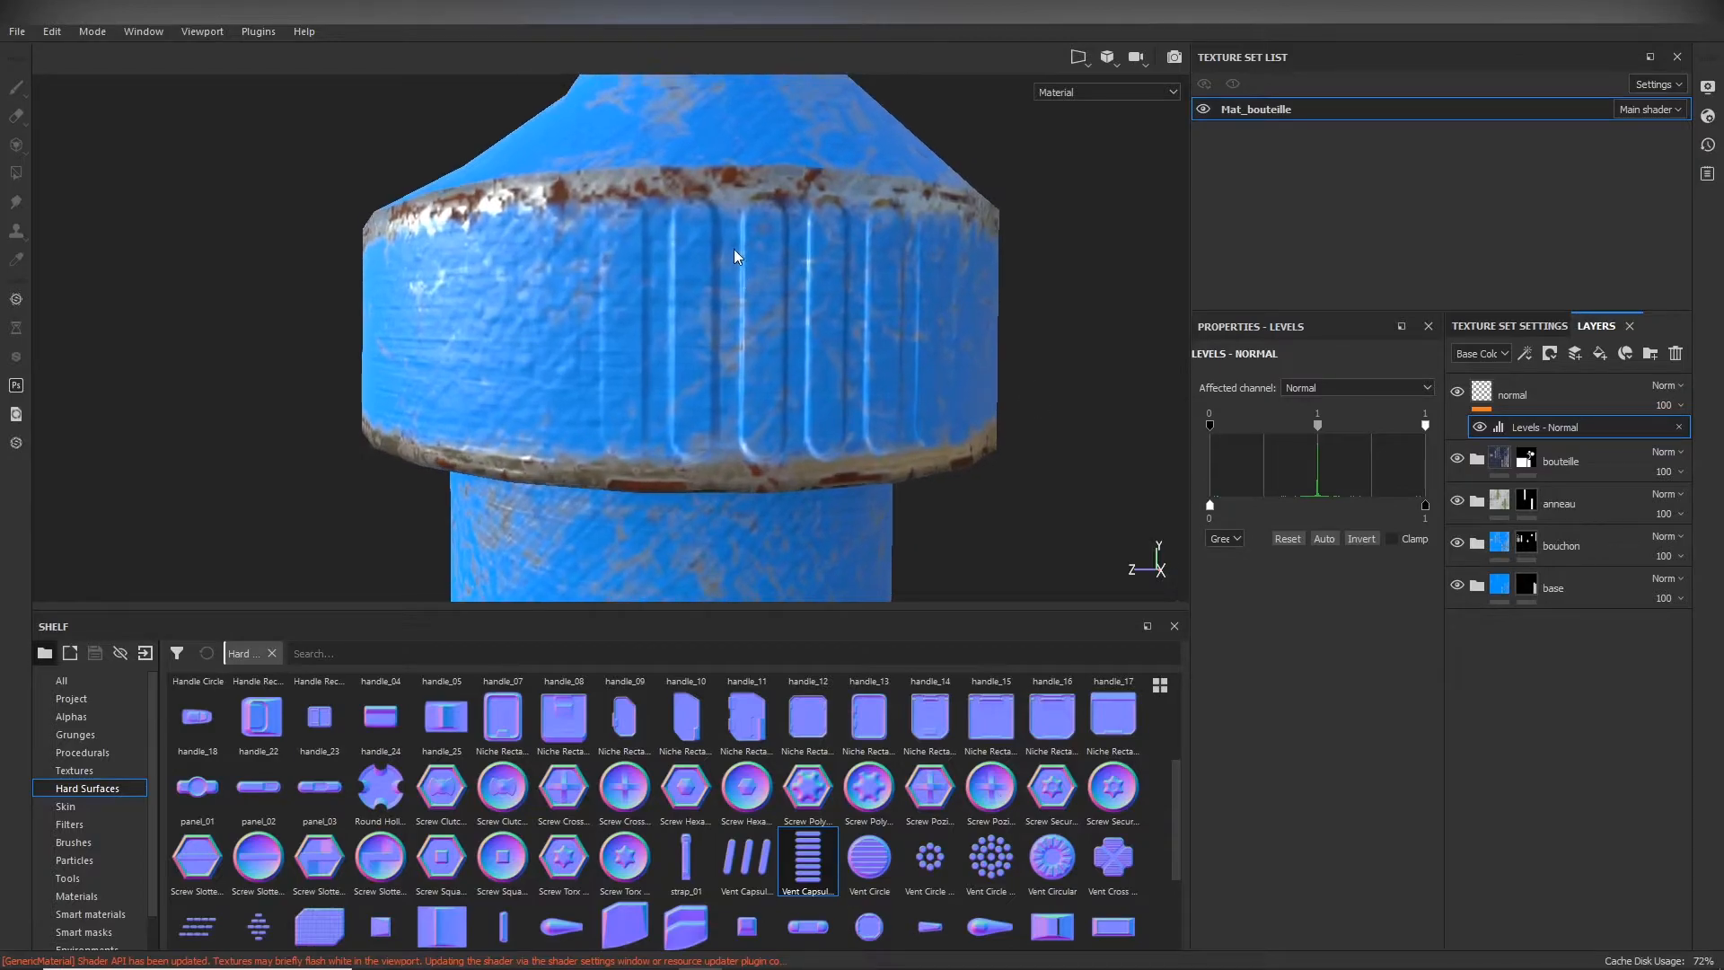
pyautogui.keyDown('alt'); pyautogui.moveTo(864, 379); pyautogui.dragTo(221, 284, button='right'); pyautogui.keyUp('alt')
pyautogui.keyDown('alt'); pyautogui.moveTo(603, 326); pyautogui.dragTo(462, 332, button='right'); pyautogui.keyUp('alt')
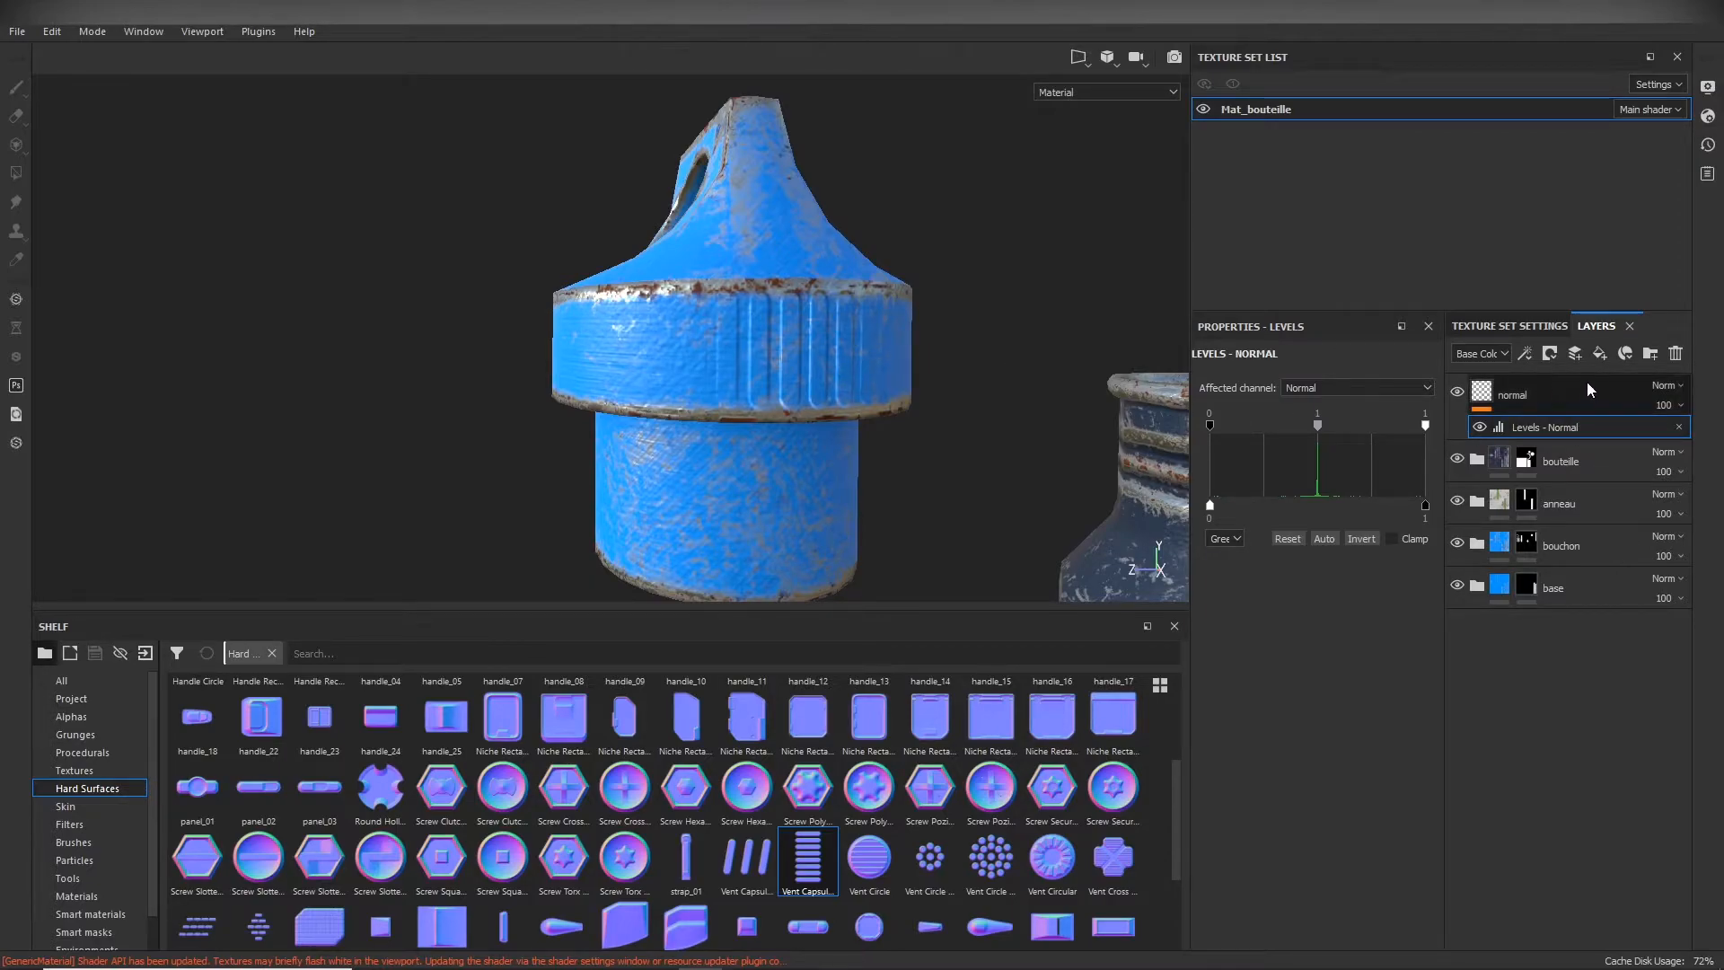
# Step: Add an anchor point to the normal layer and move the layer into the bouchon folder, below Iron Grinded
pyautogui.click(1550, 395)
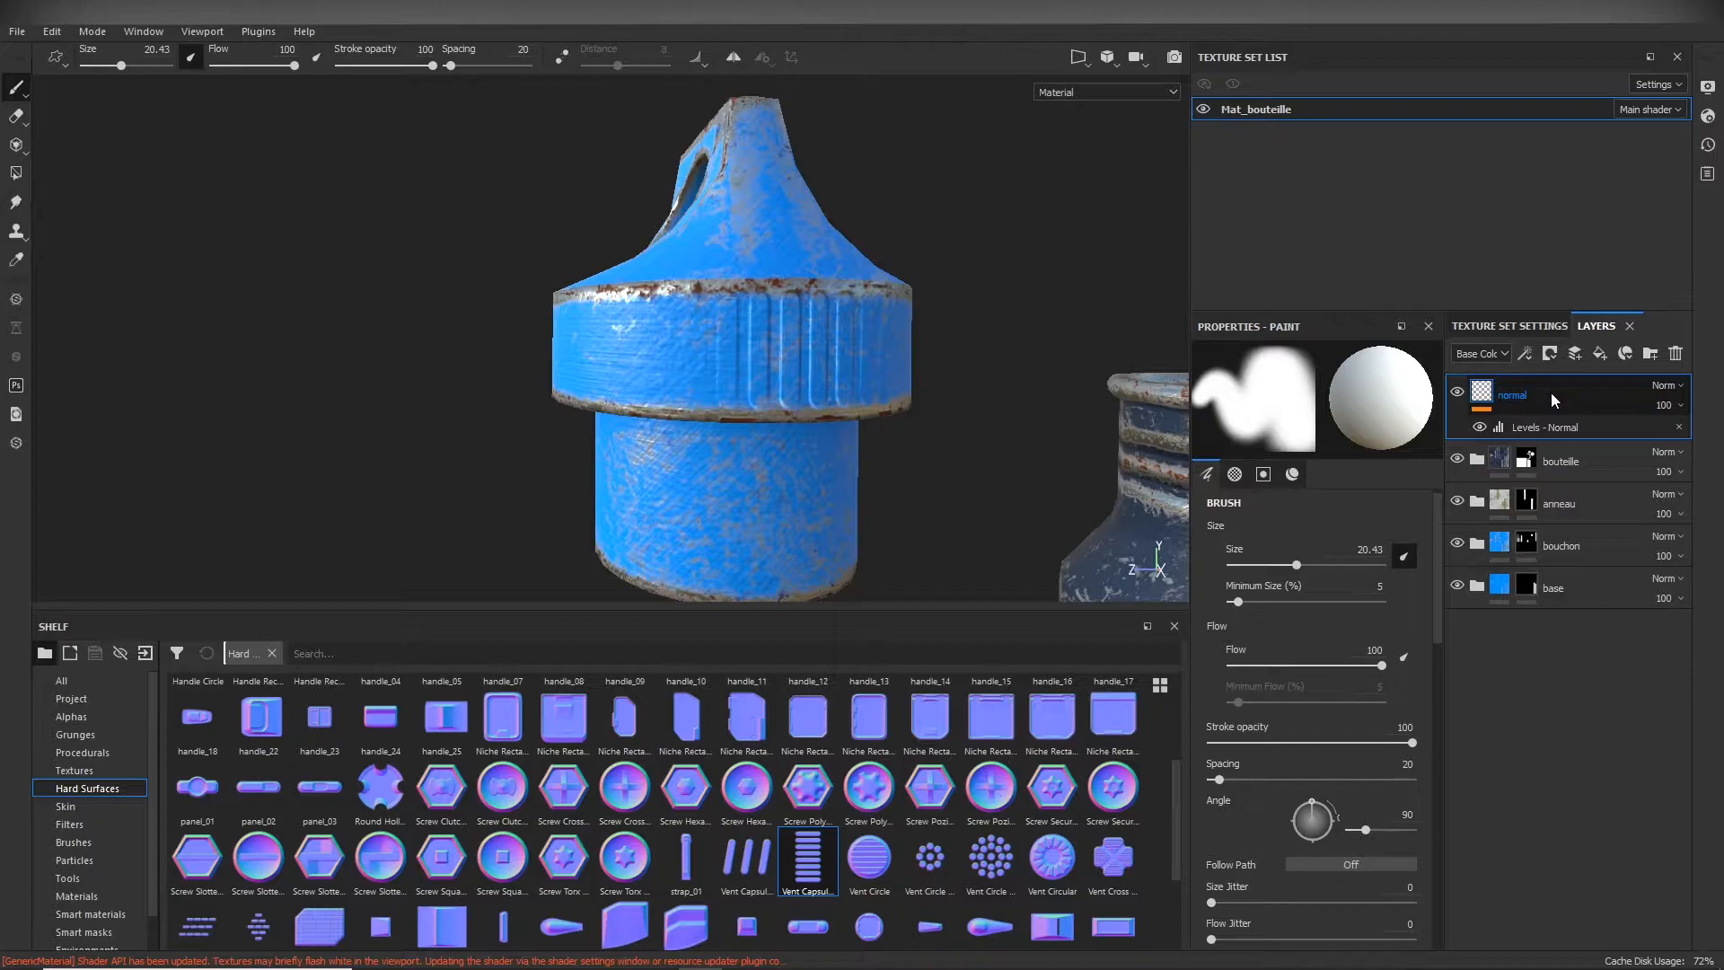
pyautogui.click(1527, 352)
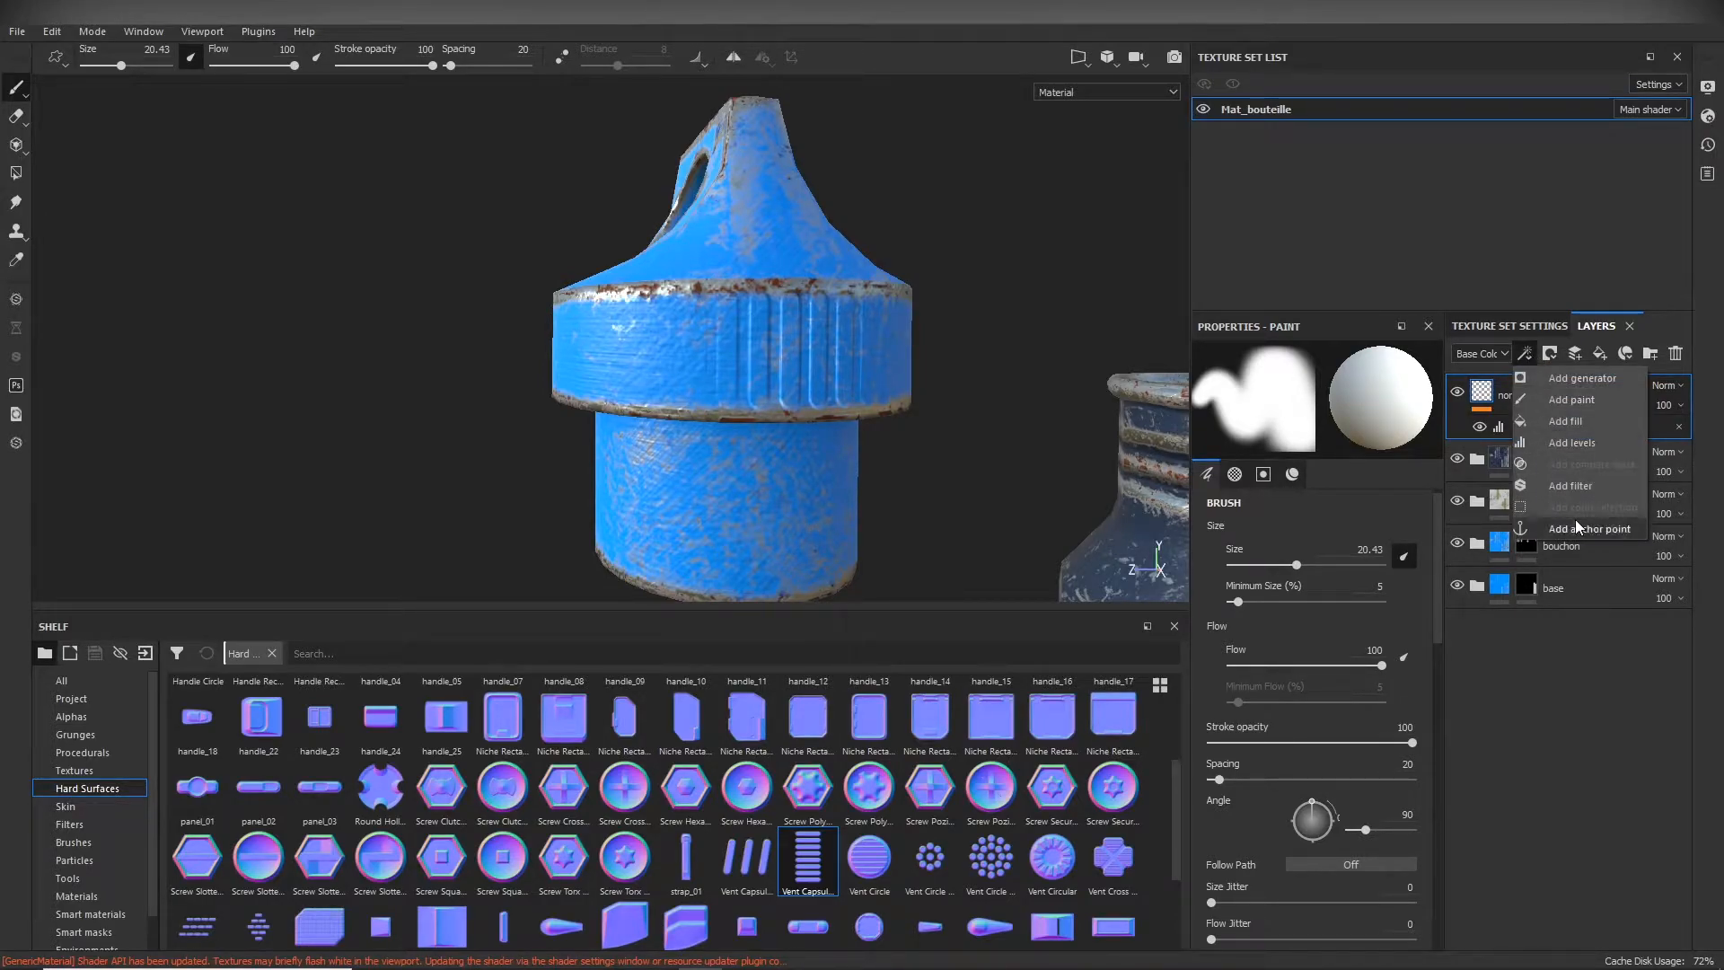
pyautogui.click(1602, 531)
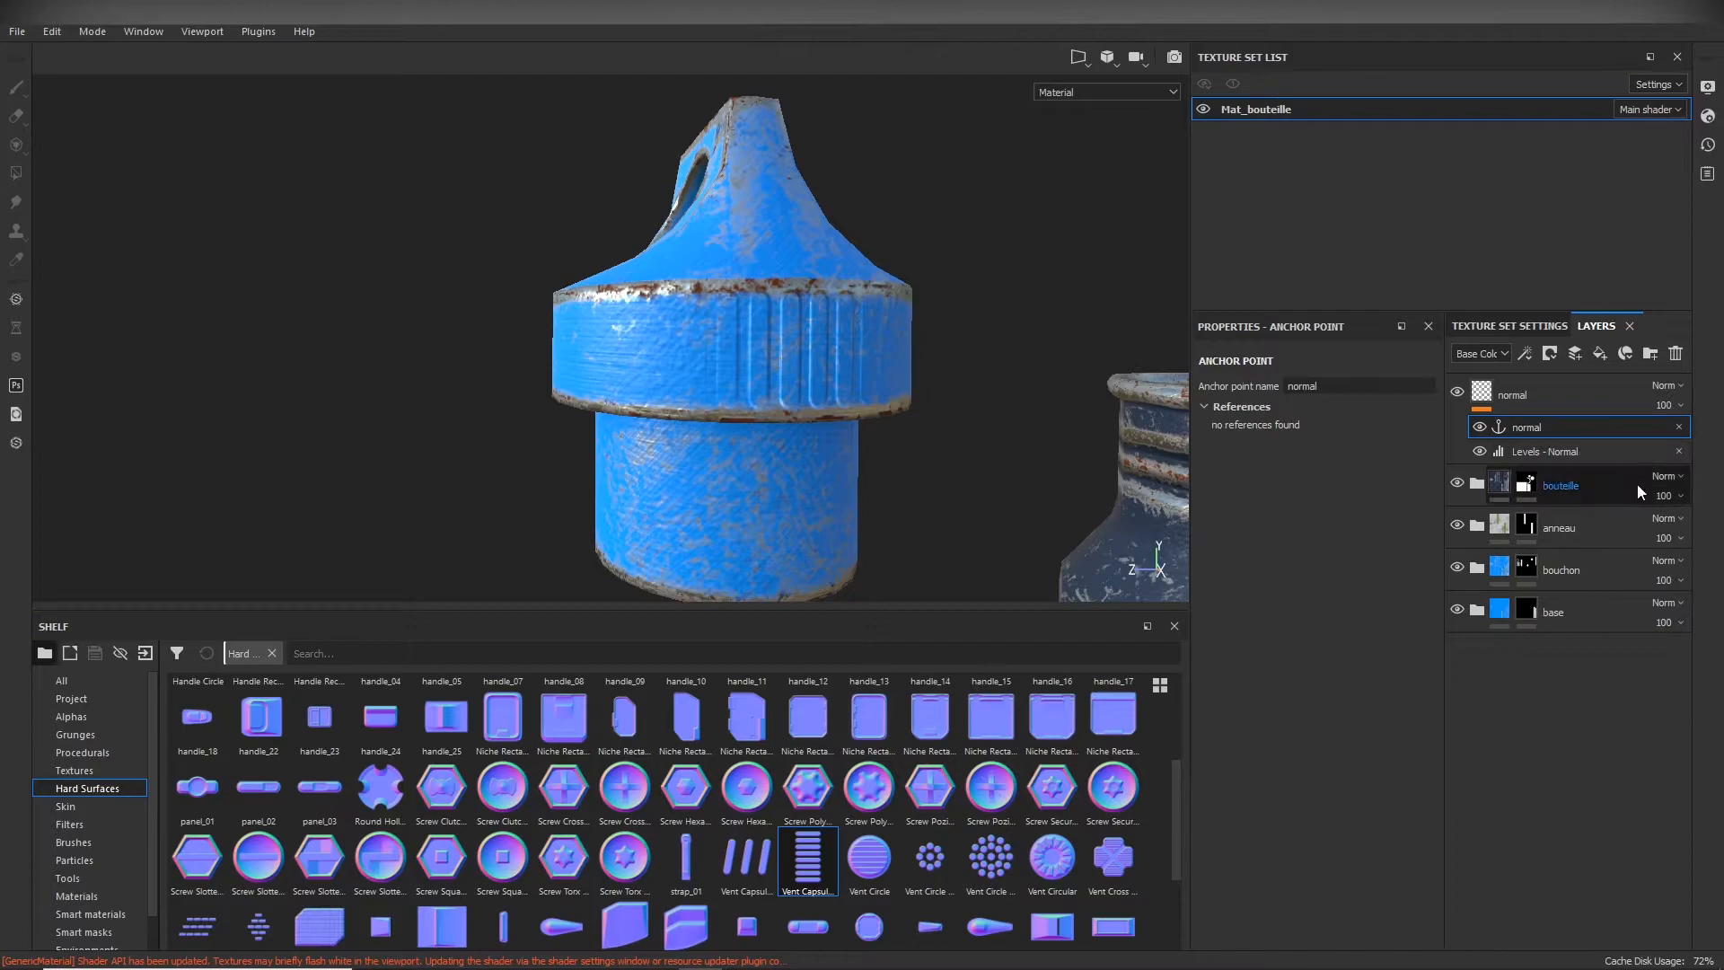
pyautogui.click(1477, 569)
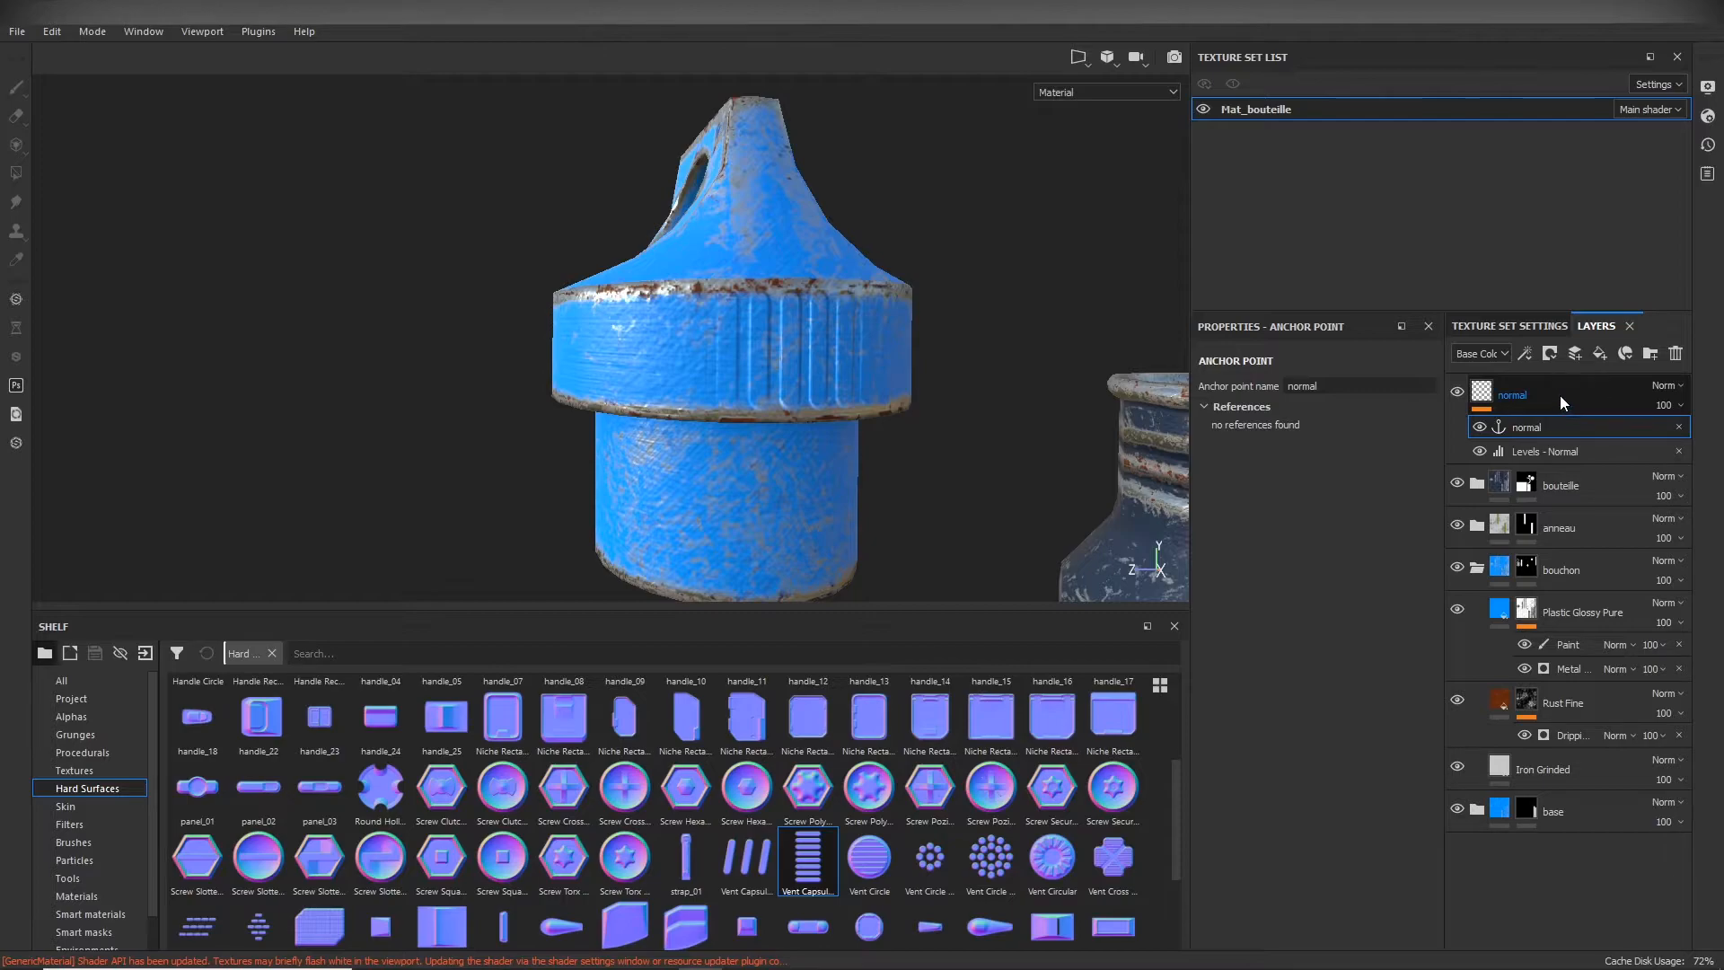
pyautogui.moveTo(1559, 395); pyautogui.dragTo(1581, 772)
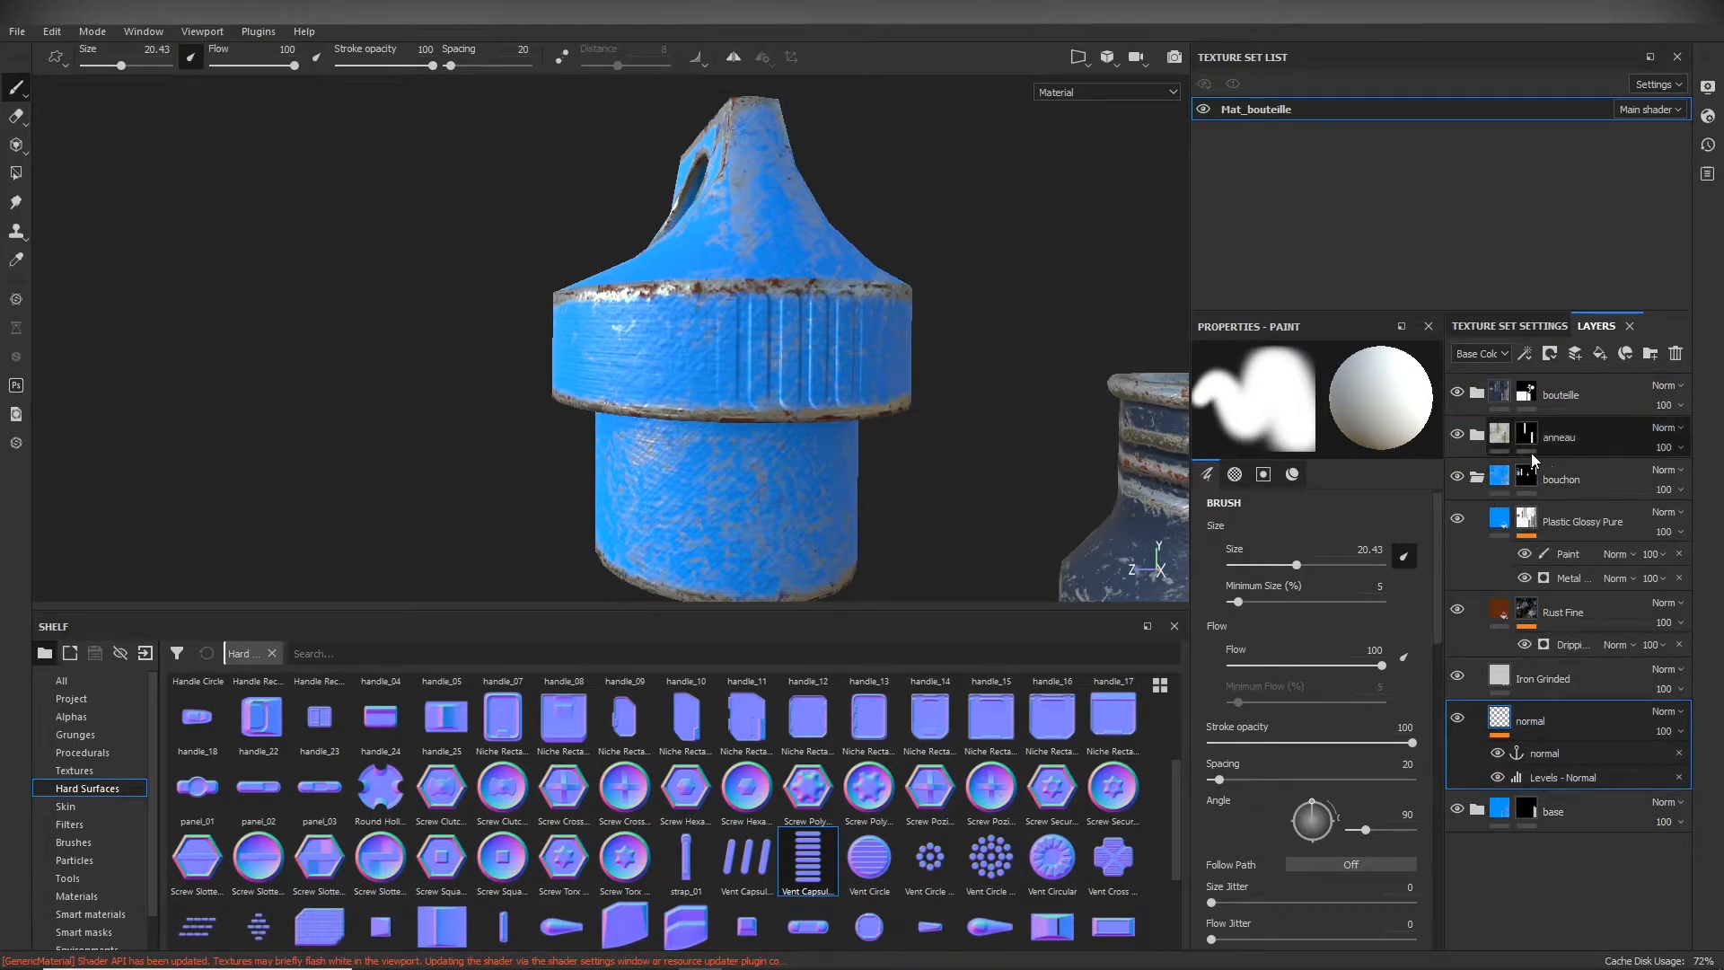
# Step: Hide Plastic Glossy Pure, Rust Fine and Iron Grinded one by one to inspect the grooves beneath, and show all three again
pyautogui.click(1456, 520)
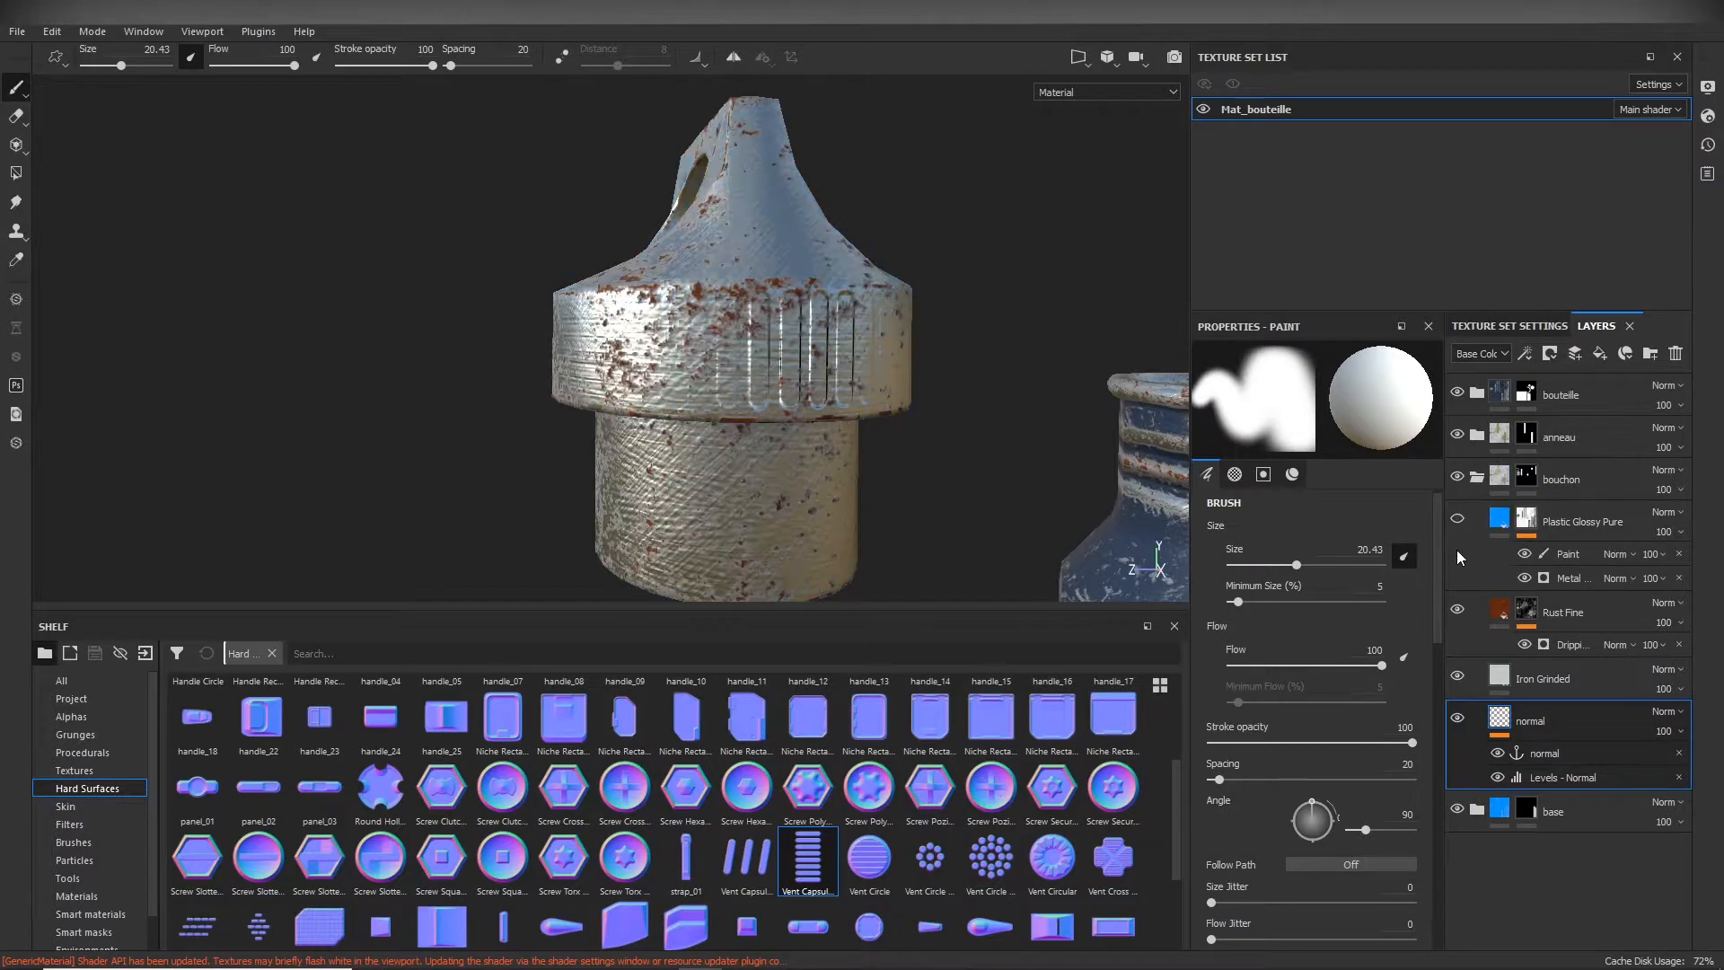
pyautogui.click(1457, 610)
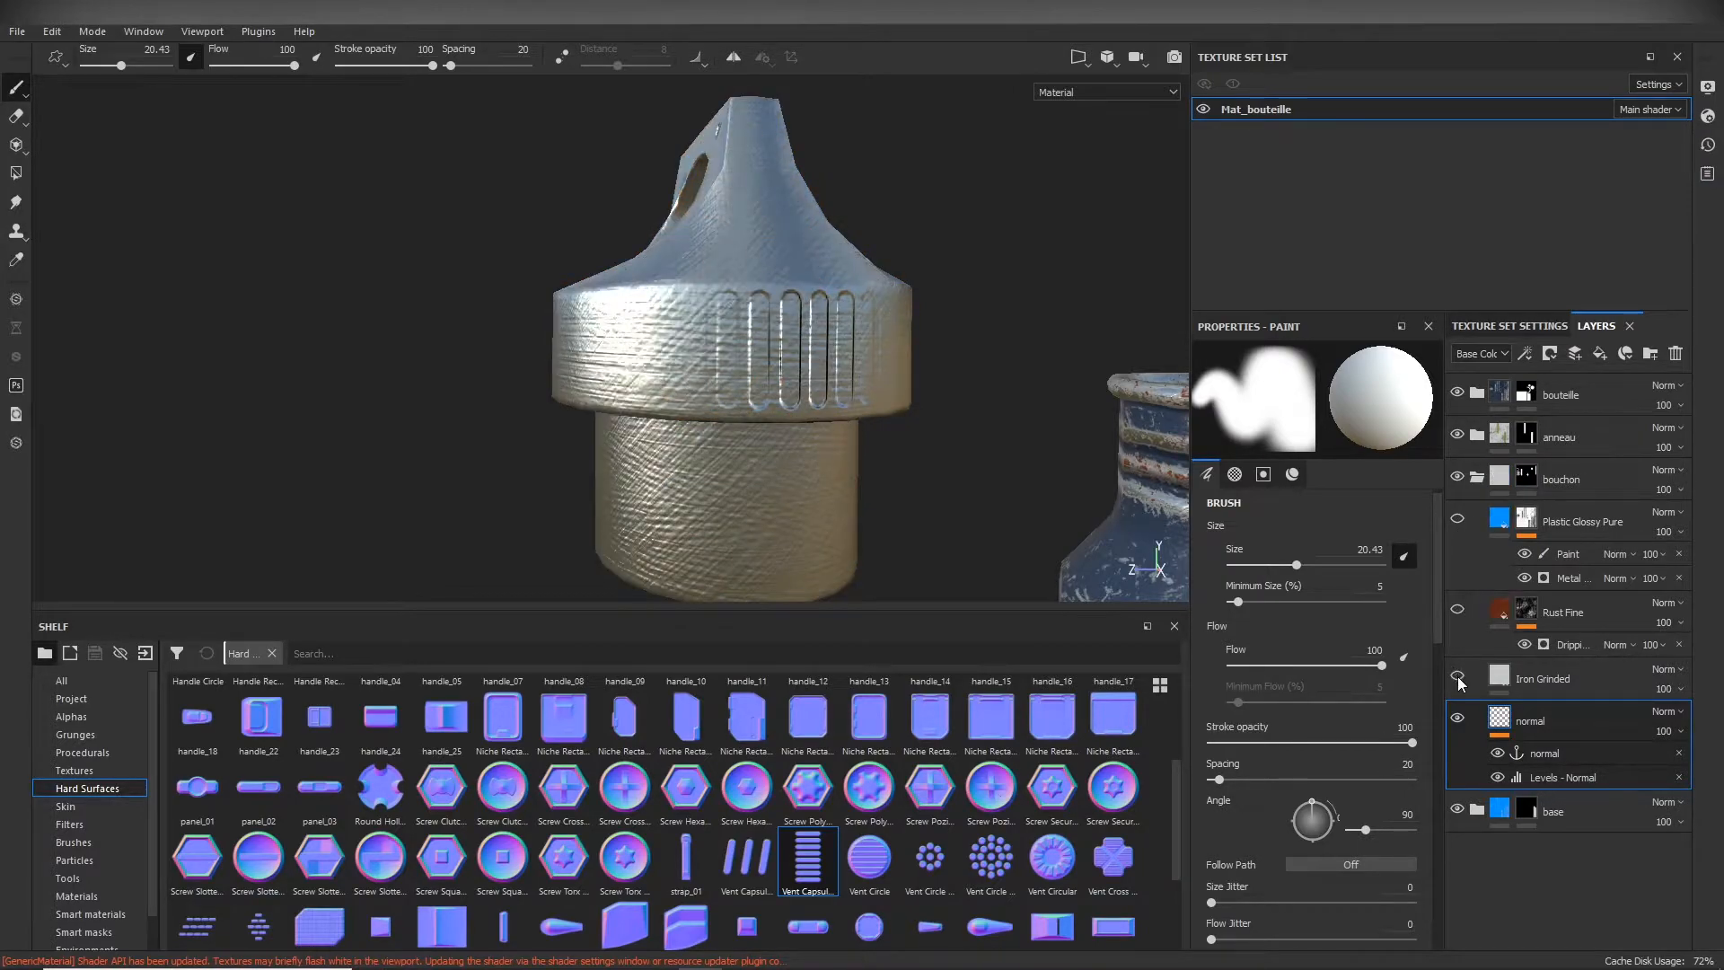
pyautogui.click(1457, 679)
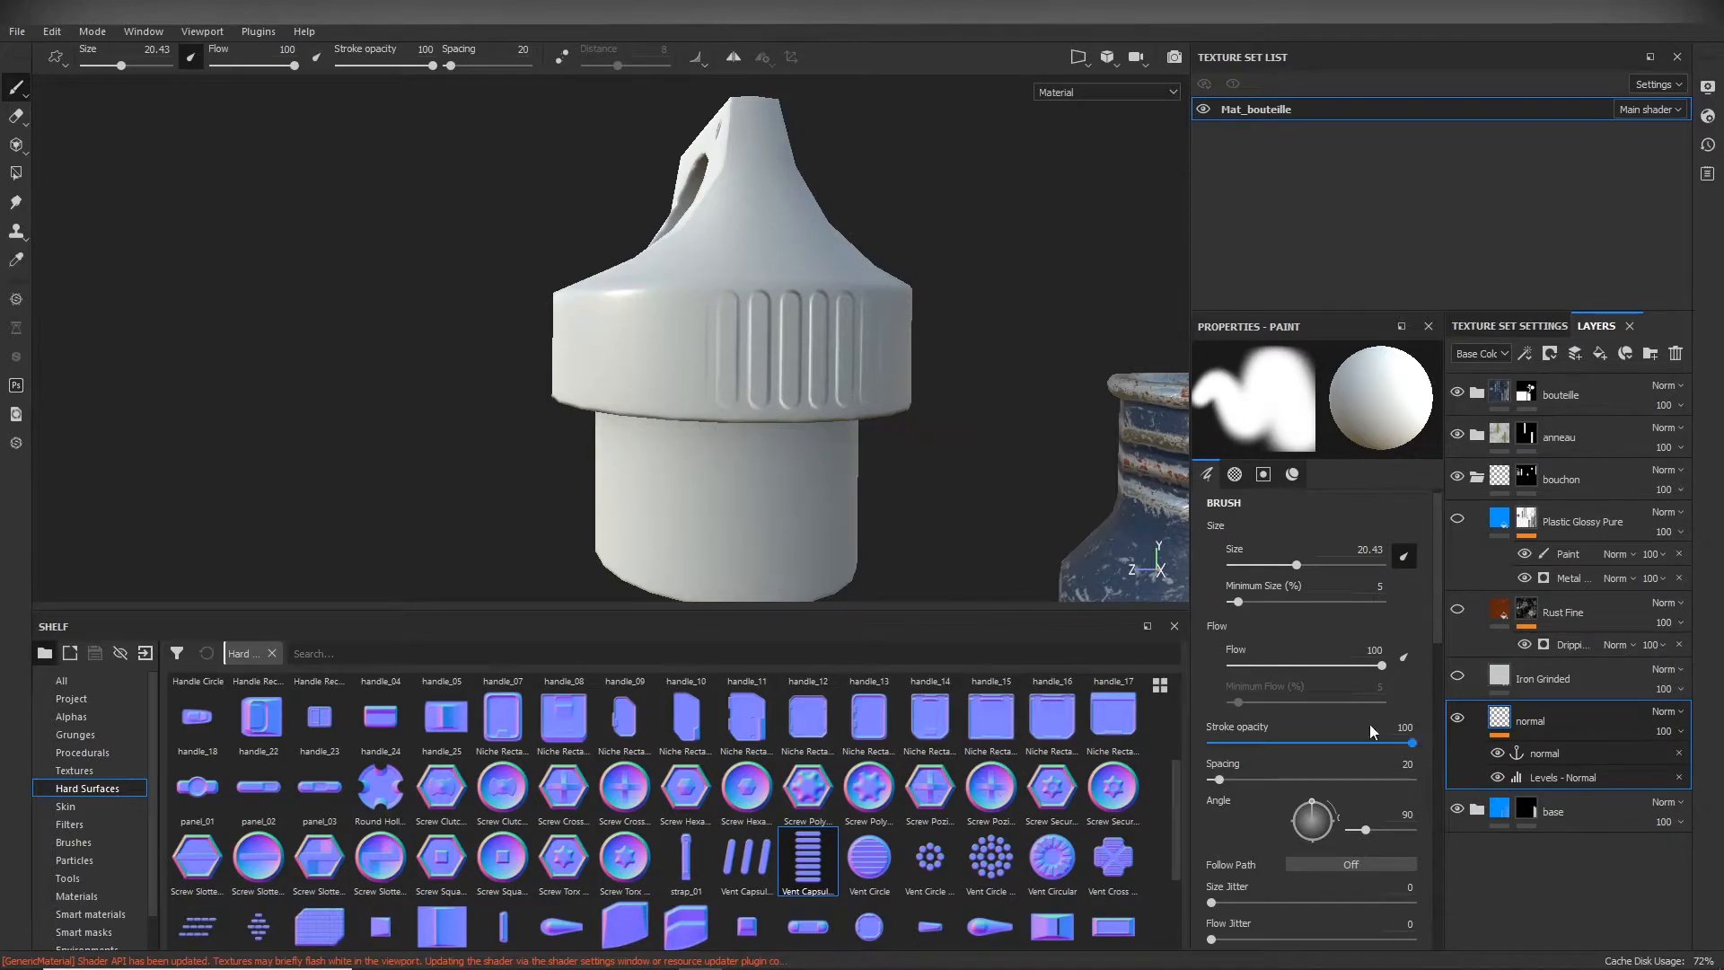
pyautogui.click(1458, 678)
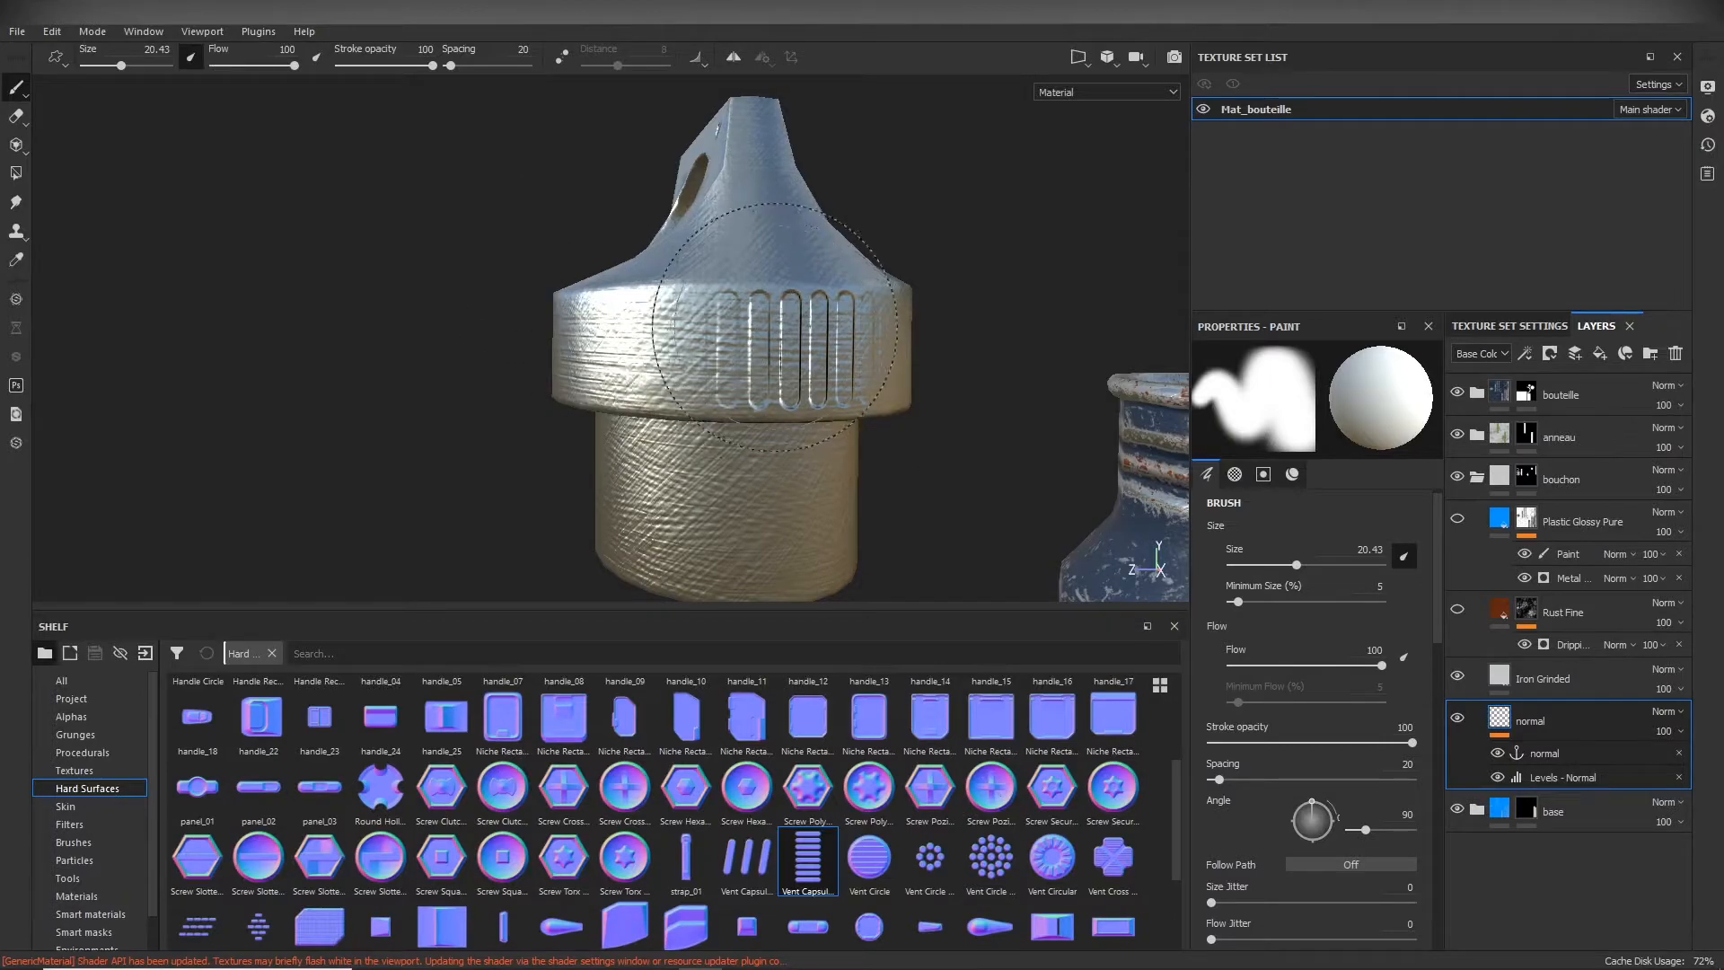
pyautogui.click(1458, 609)
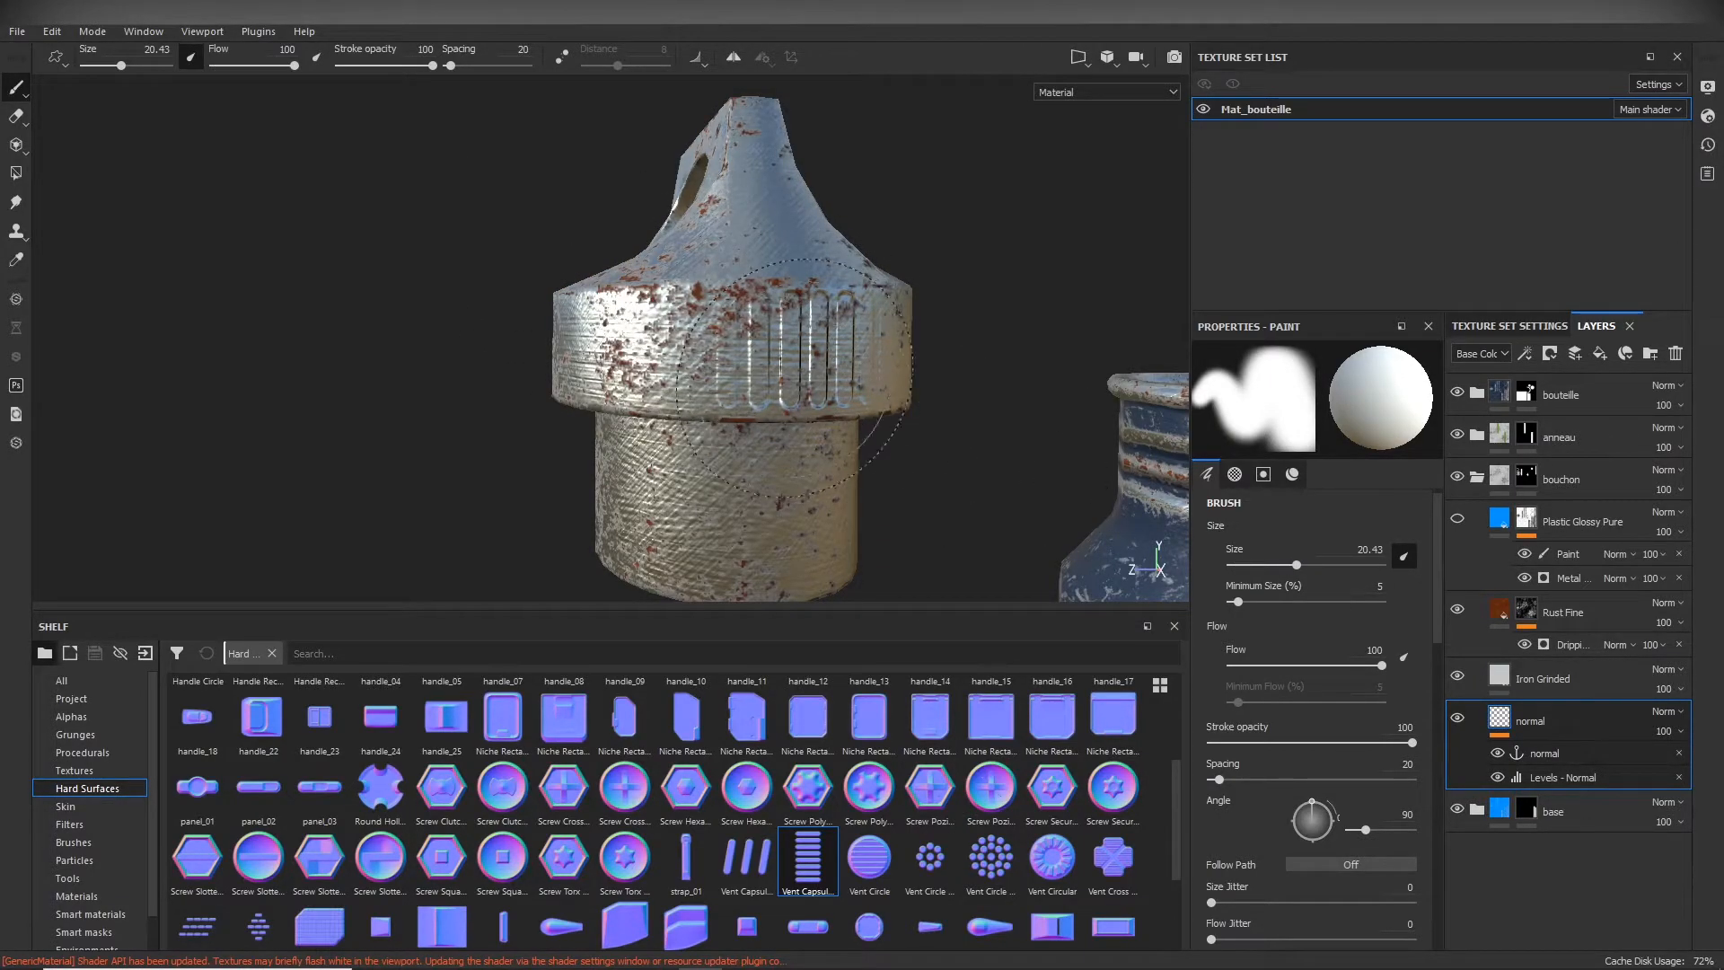
pyautogui.click(1458, 521)
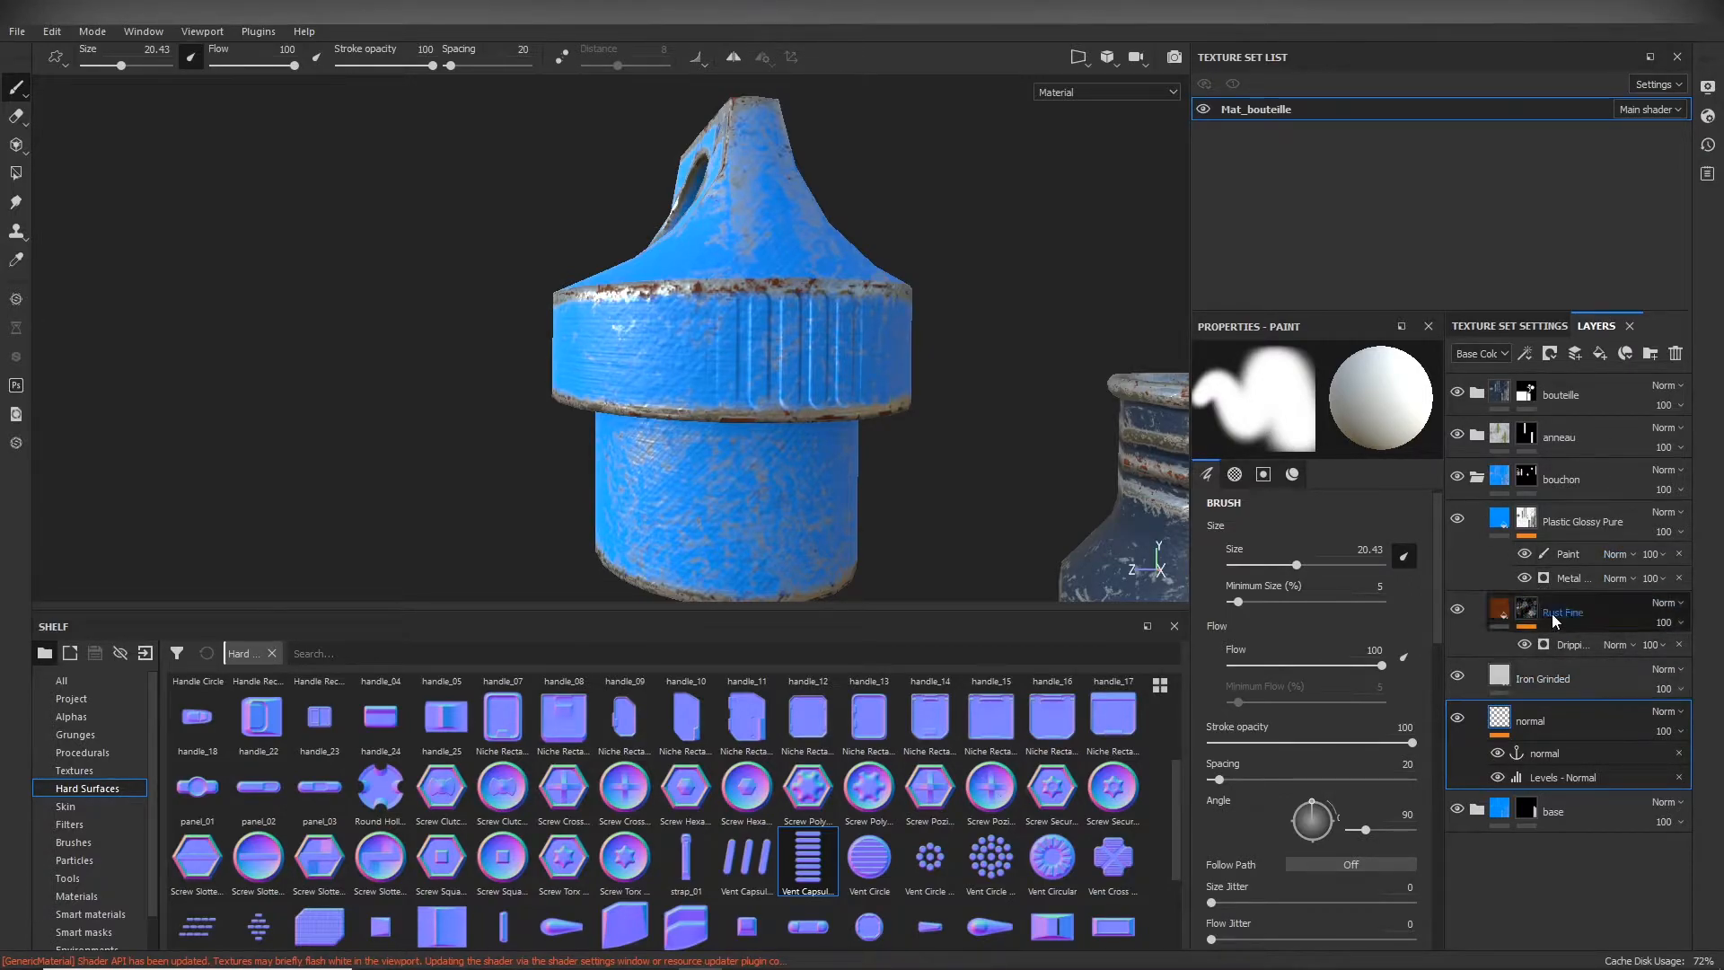
# Step: Turn on Micro Normal in the Micro Details of Plastic Glossy Pure's Metal Edge Wear generator
pyautogui.click(1582, 577)
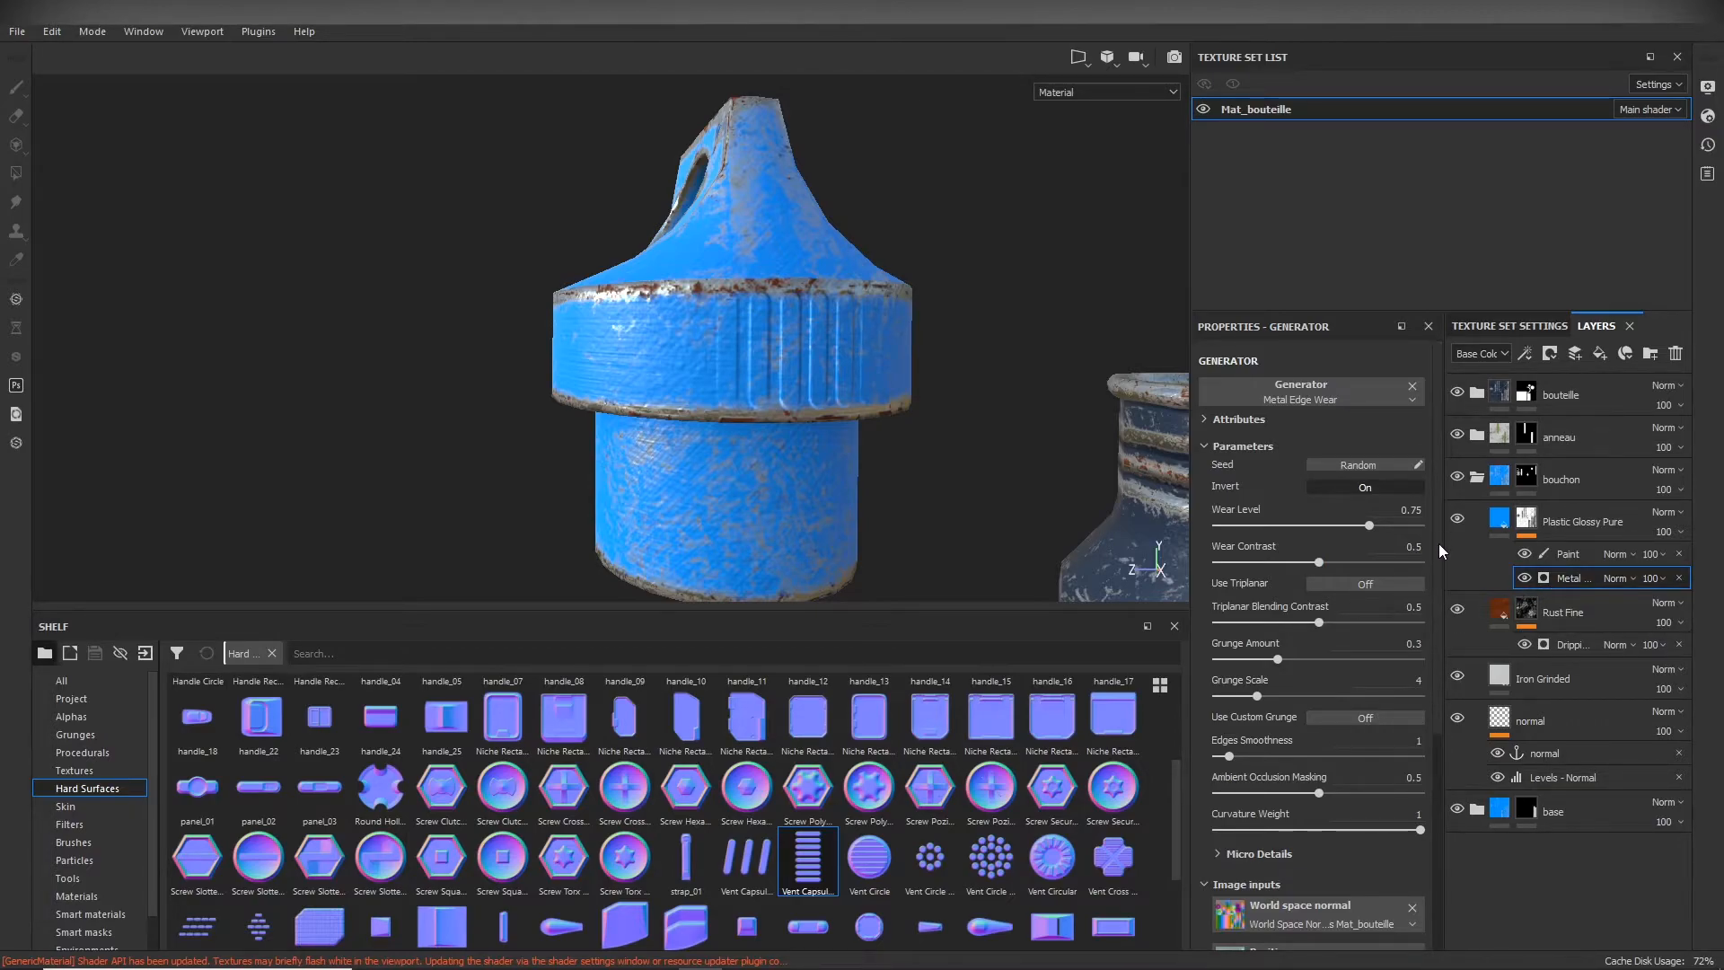
pyautogui.moveTo(1439, 543); pyautogui.dragTo(1441, 708)
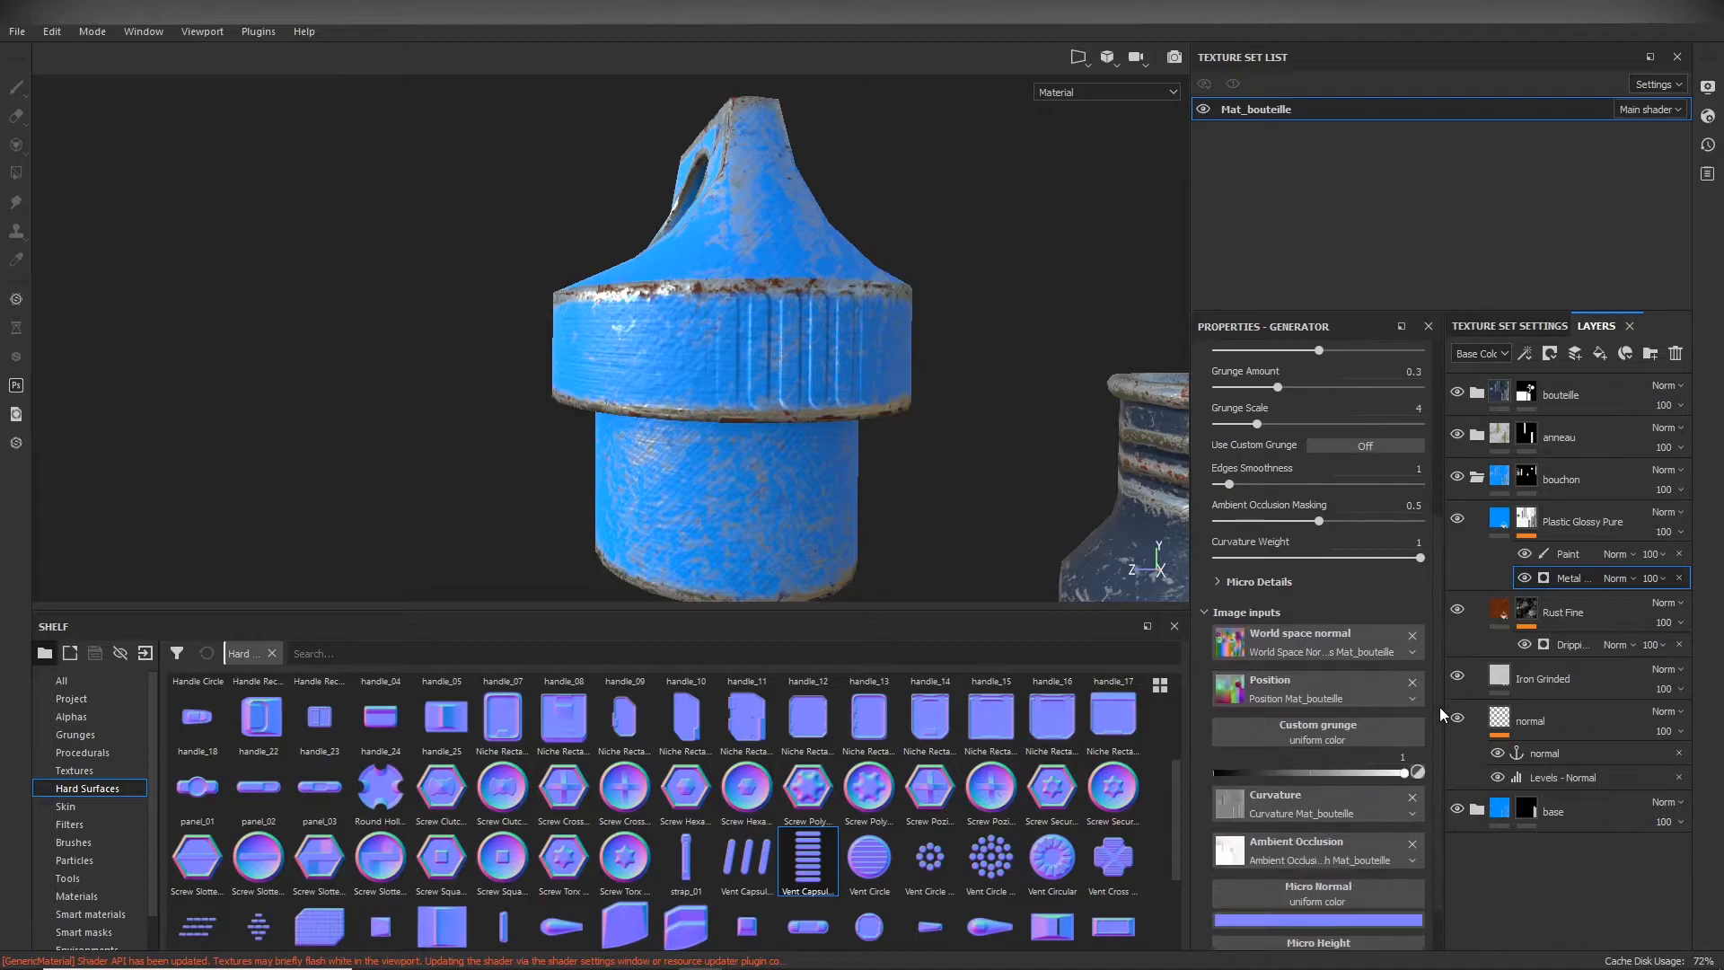
pyautogui.click(1223, 582)
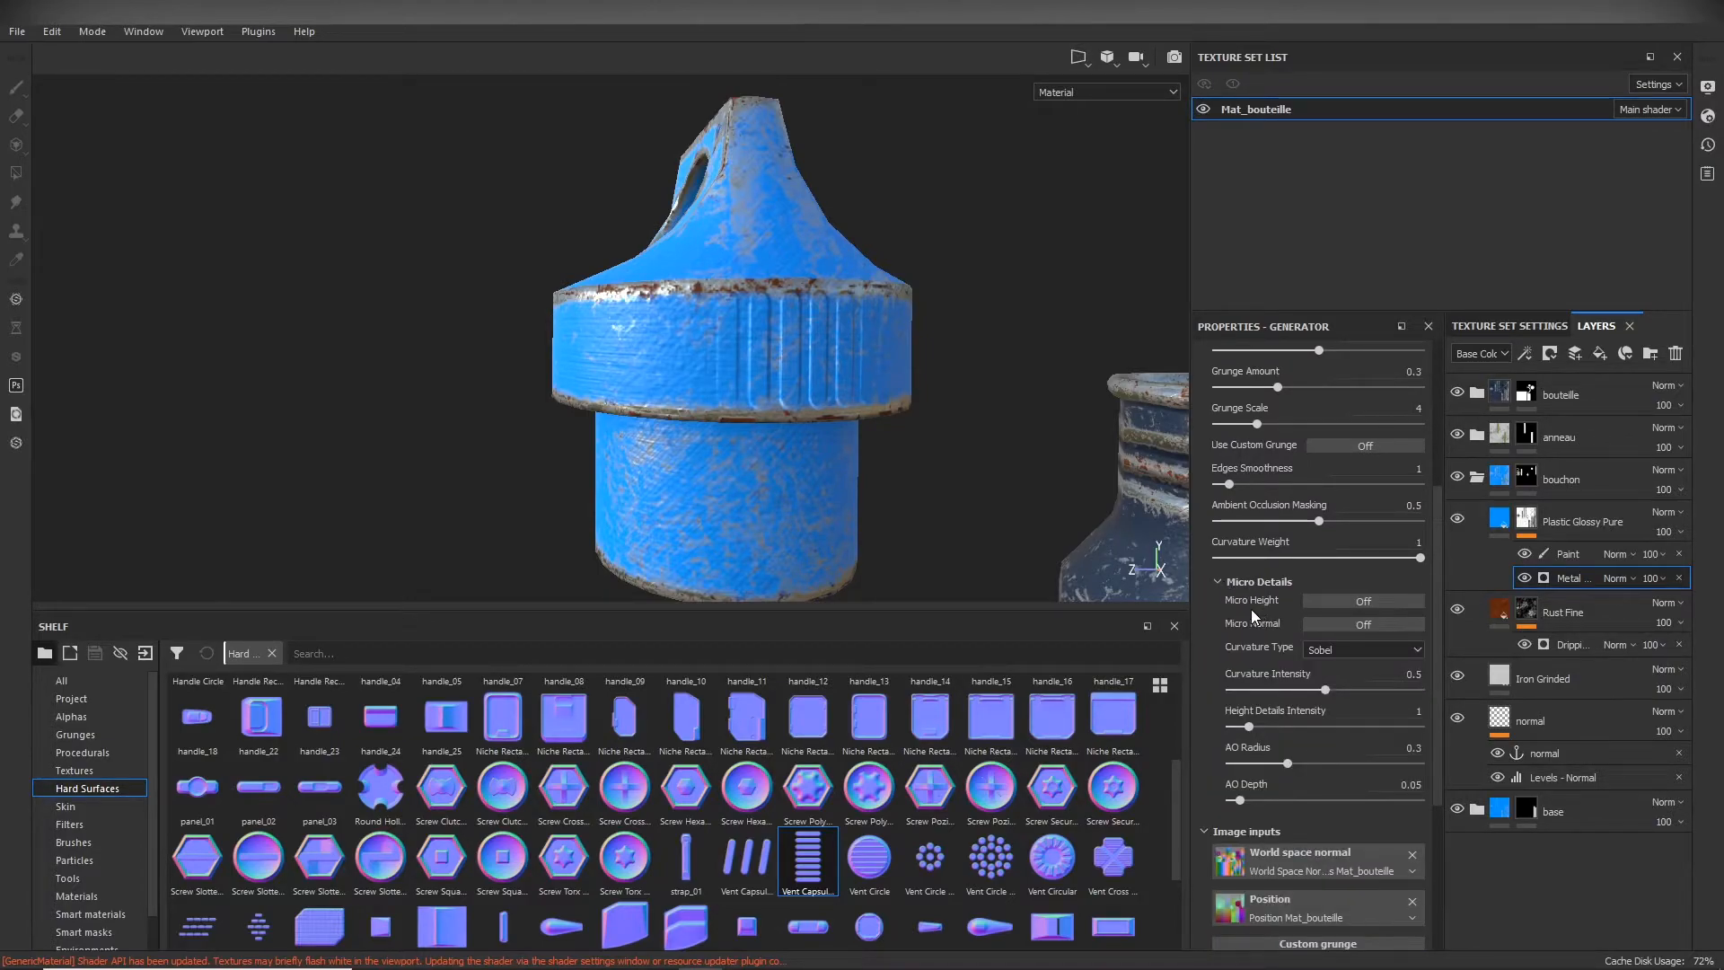
pyautogui.click(1363, 625)
pyautogui.click(1385, 623)
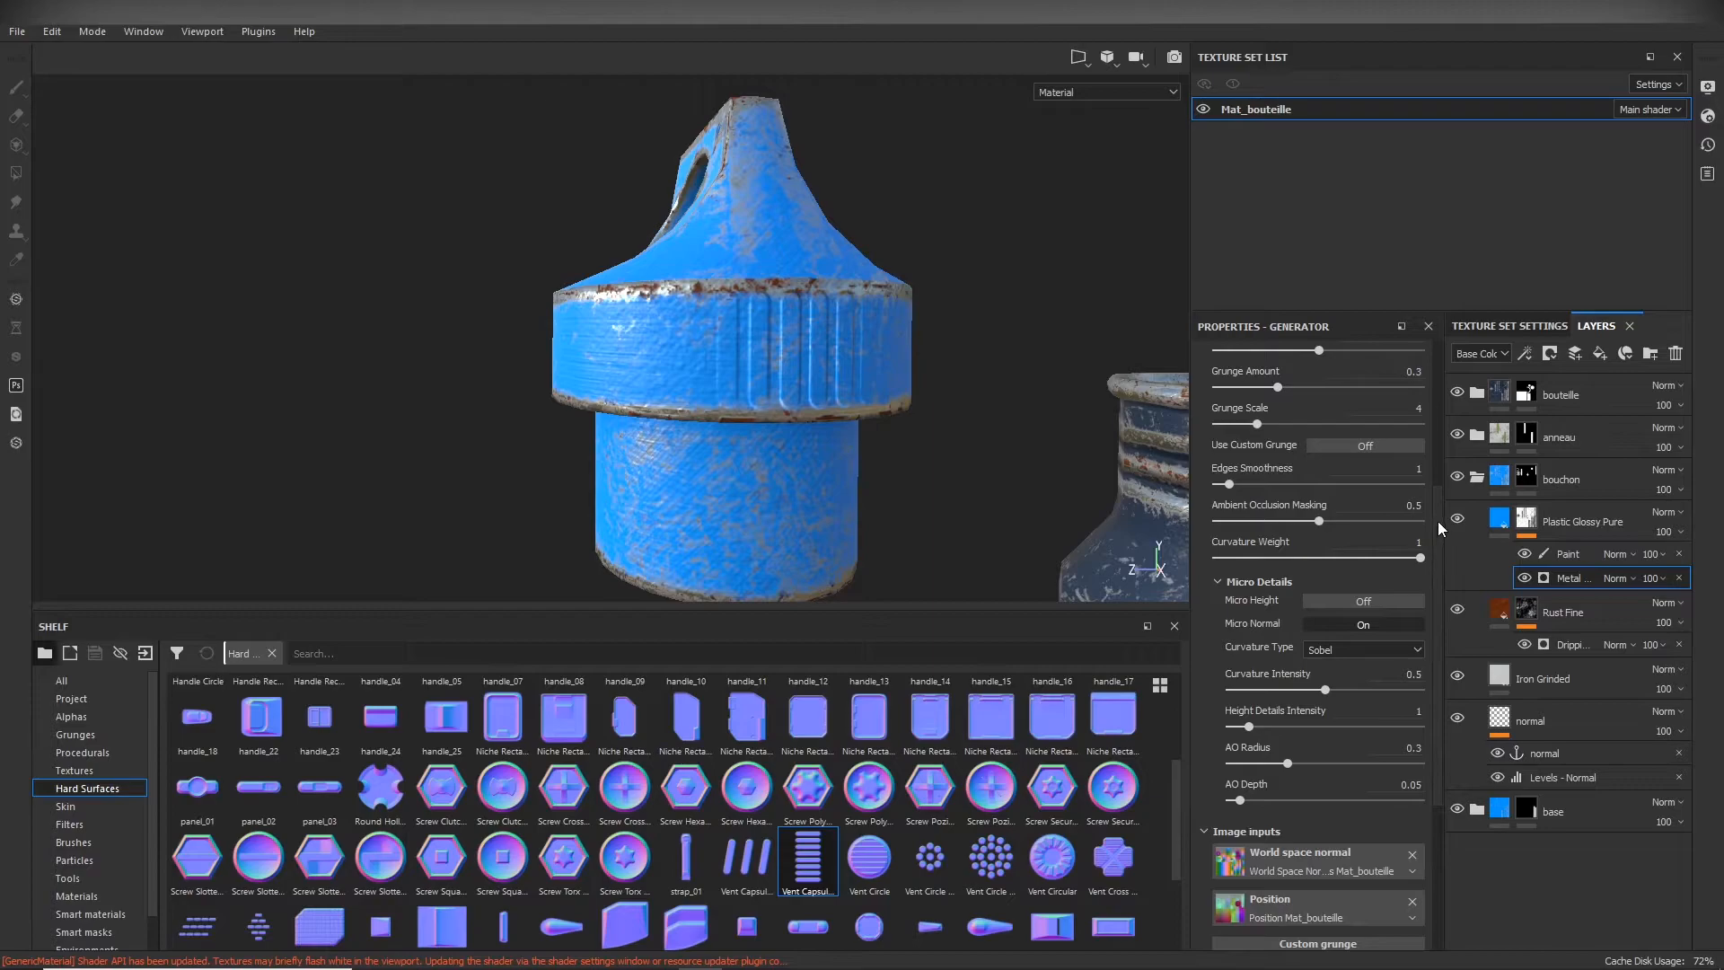
# Step: Assign the normal anchor point to the generator's Micro Normal input and set its referenced channel to Normal
pyautogui.moveTo(1437, 520); pyautogui.dragTo(1415, 684)
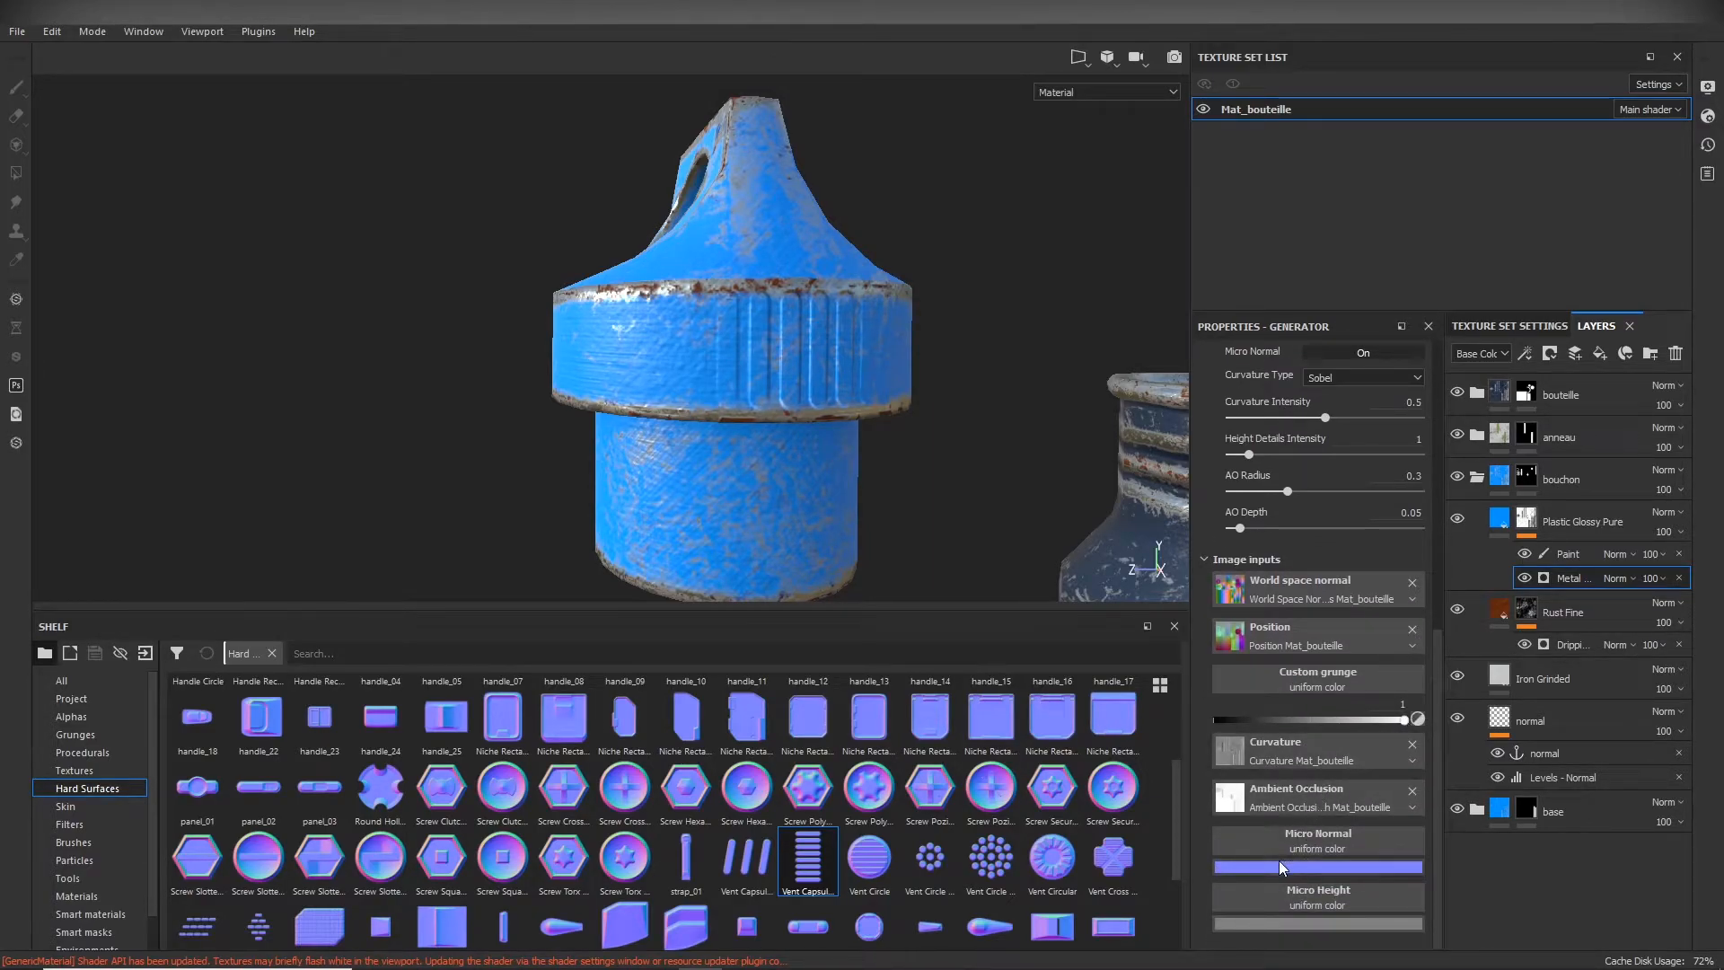
pyautogui.click(1321, 839)
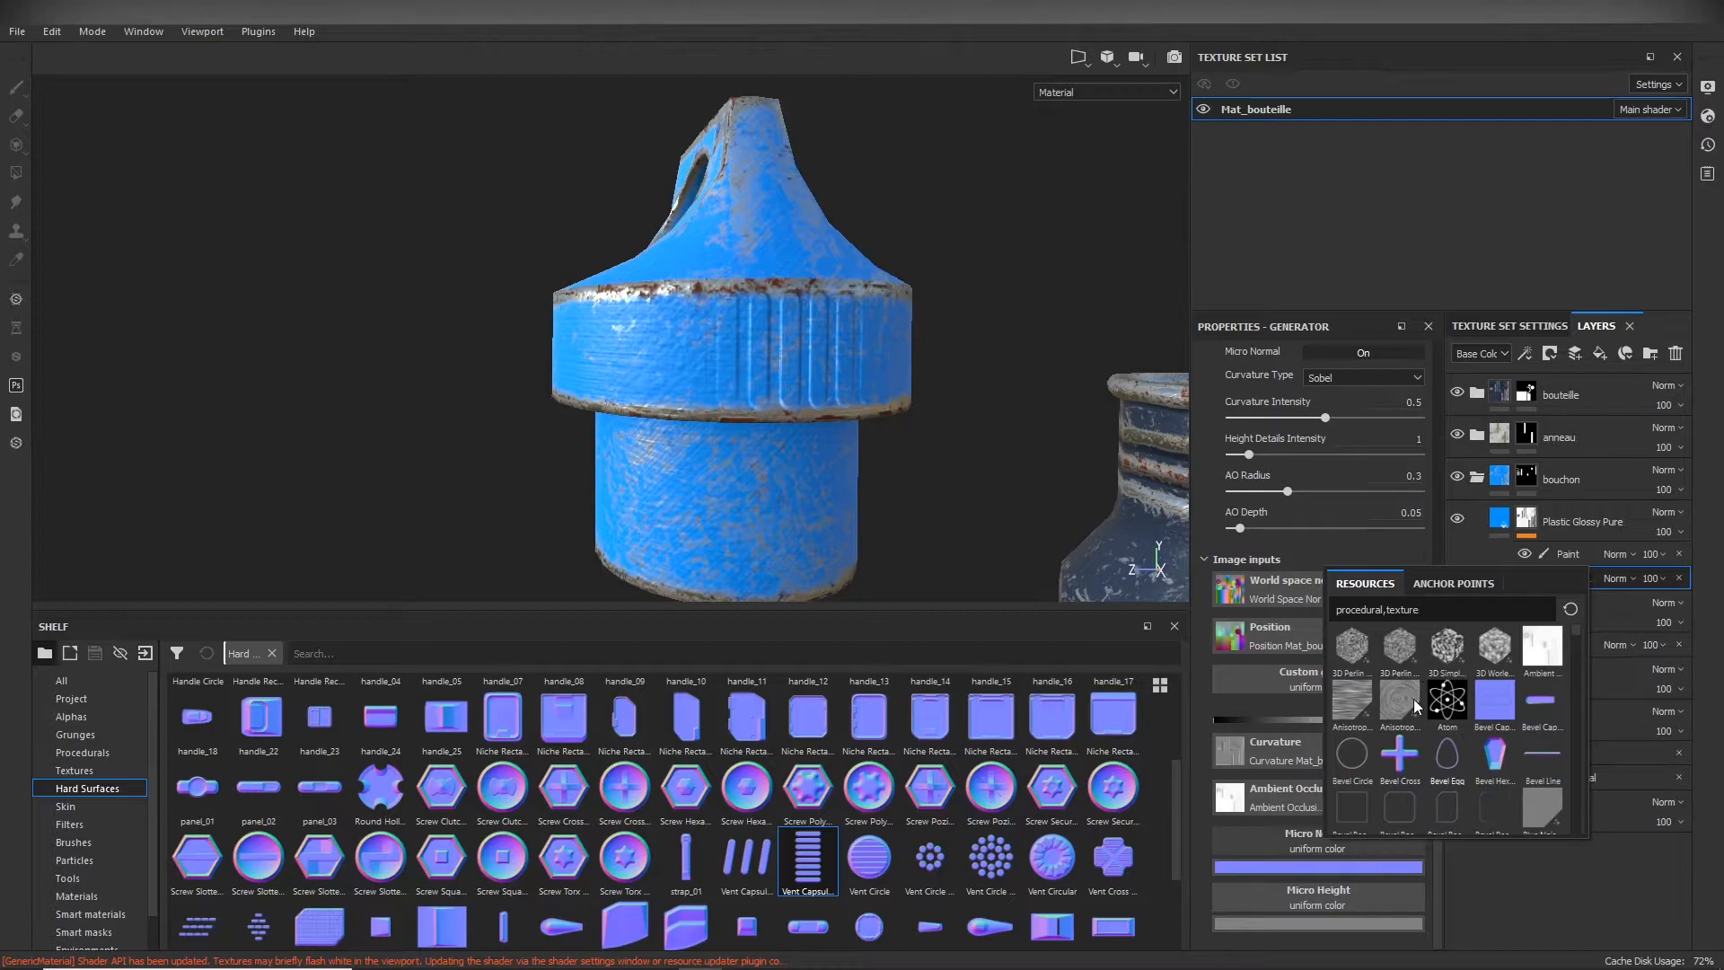
pyautogui.click(1464, 586)
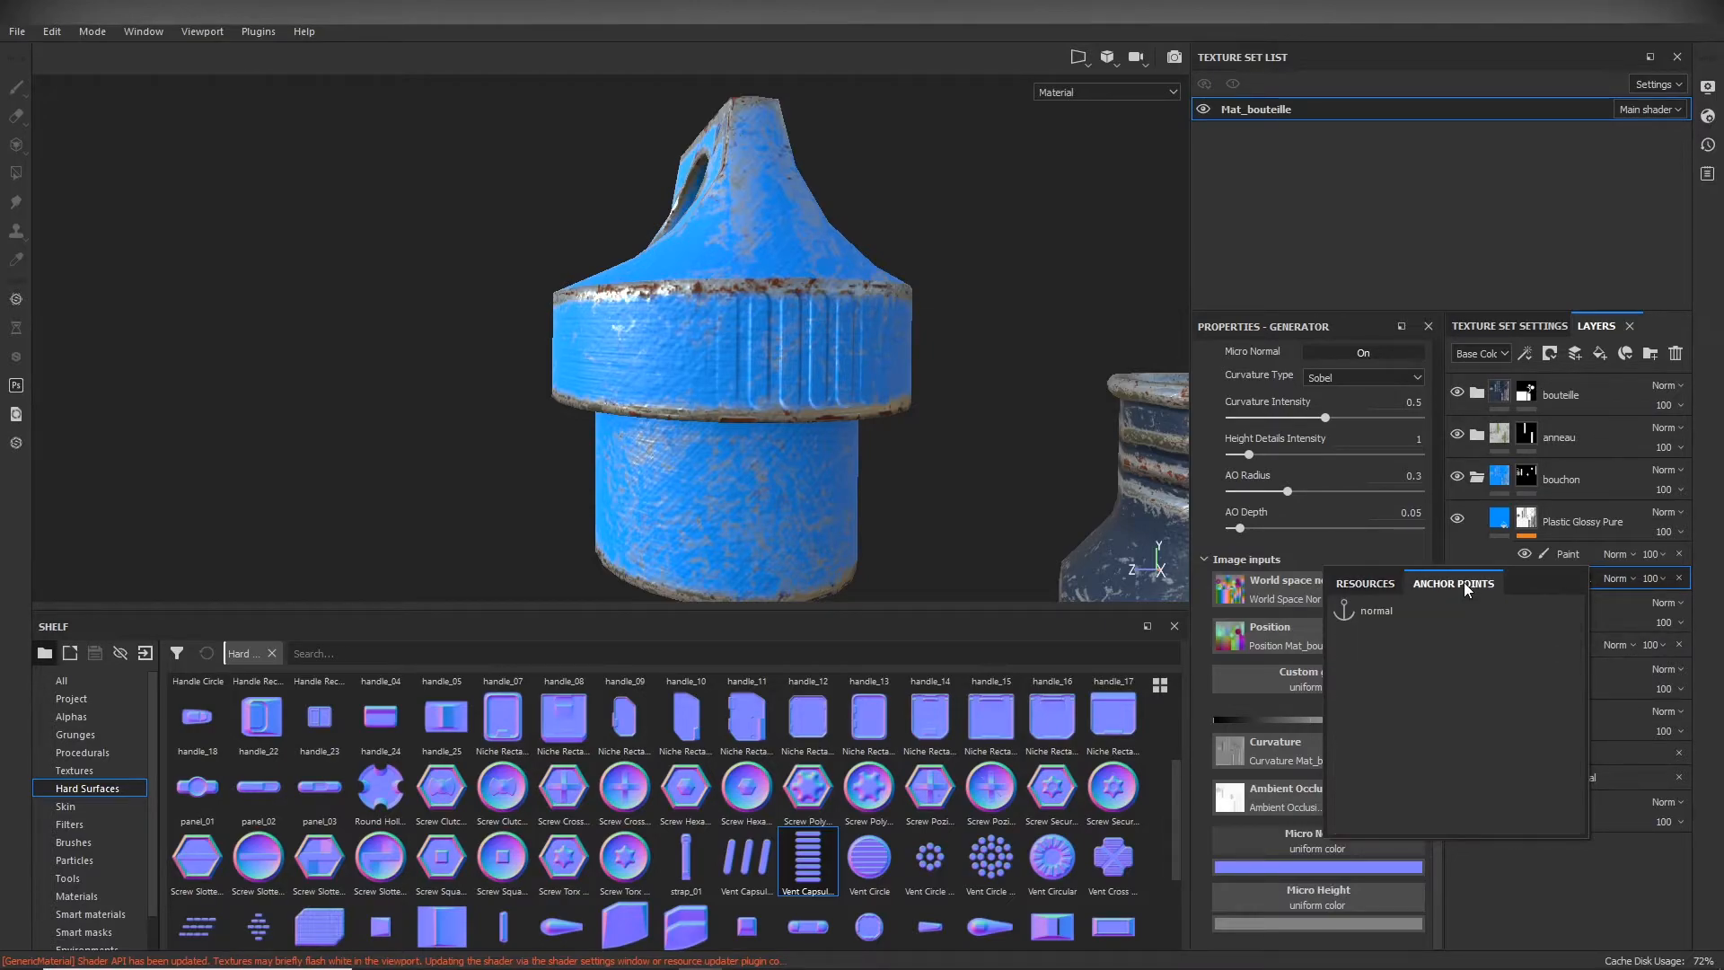
pyautogui.click(1399, 611)
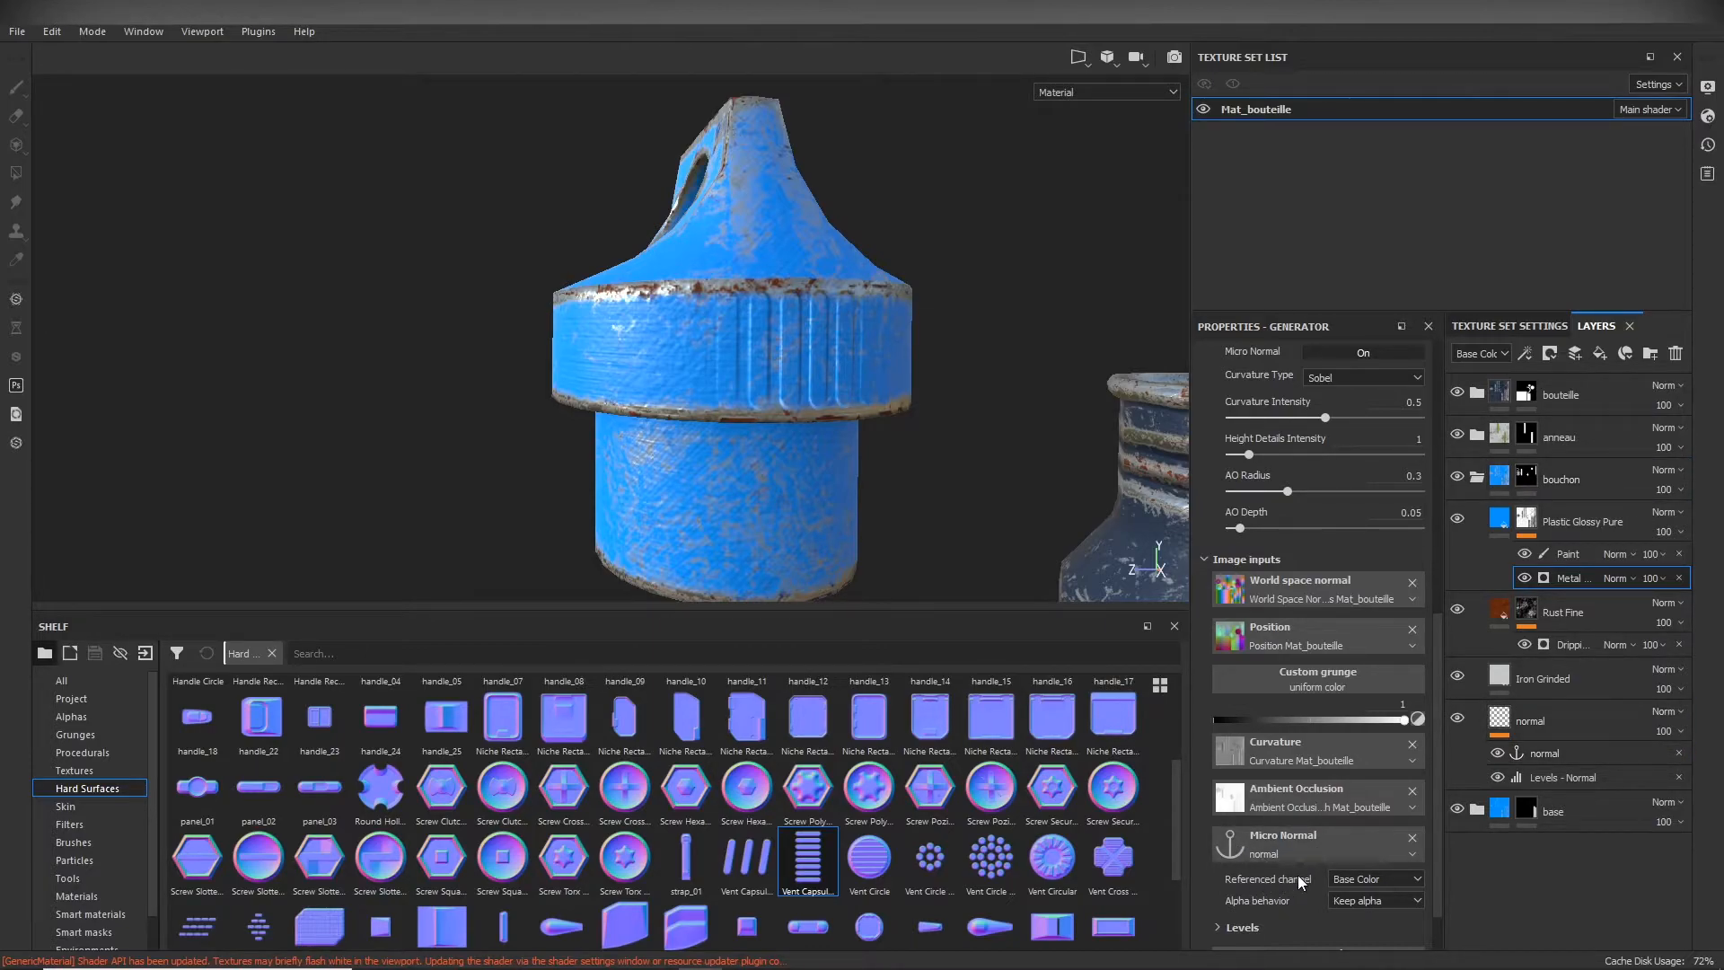
pyautogui.click(1365, 880)
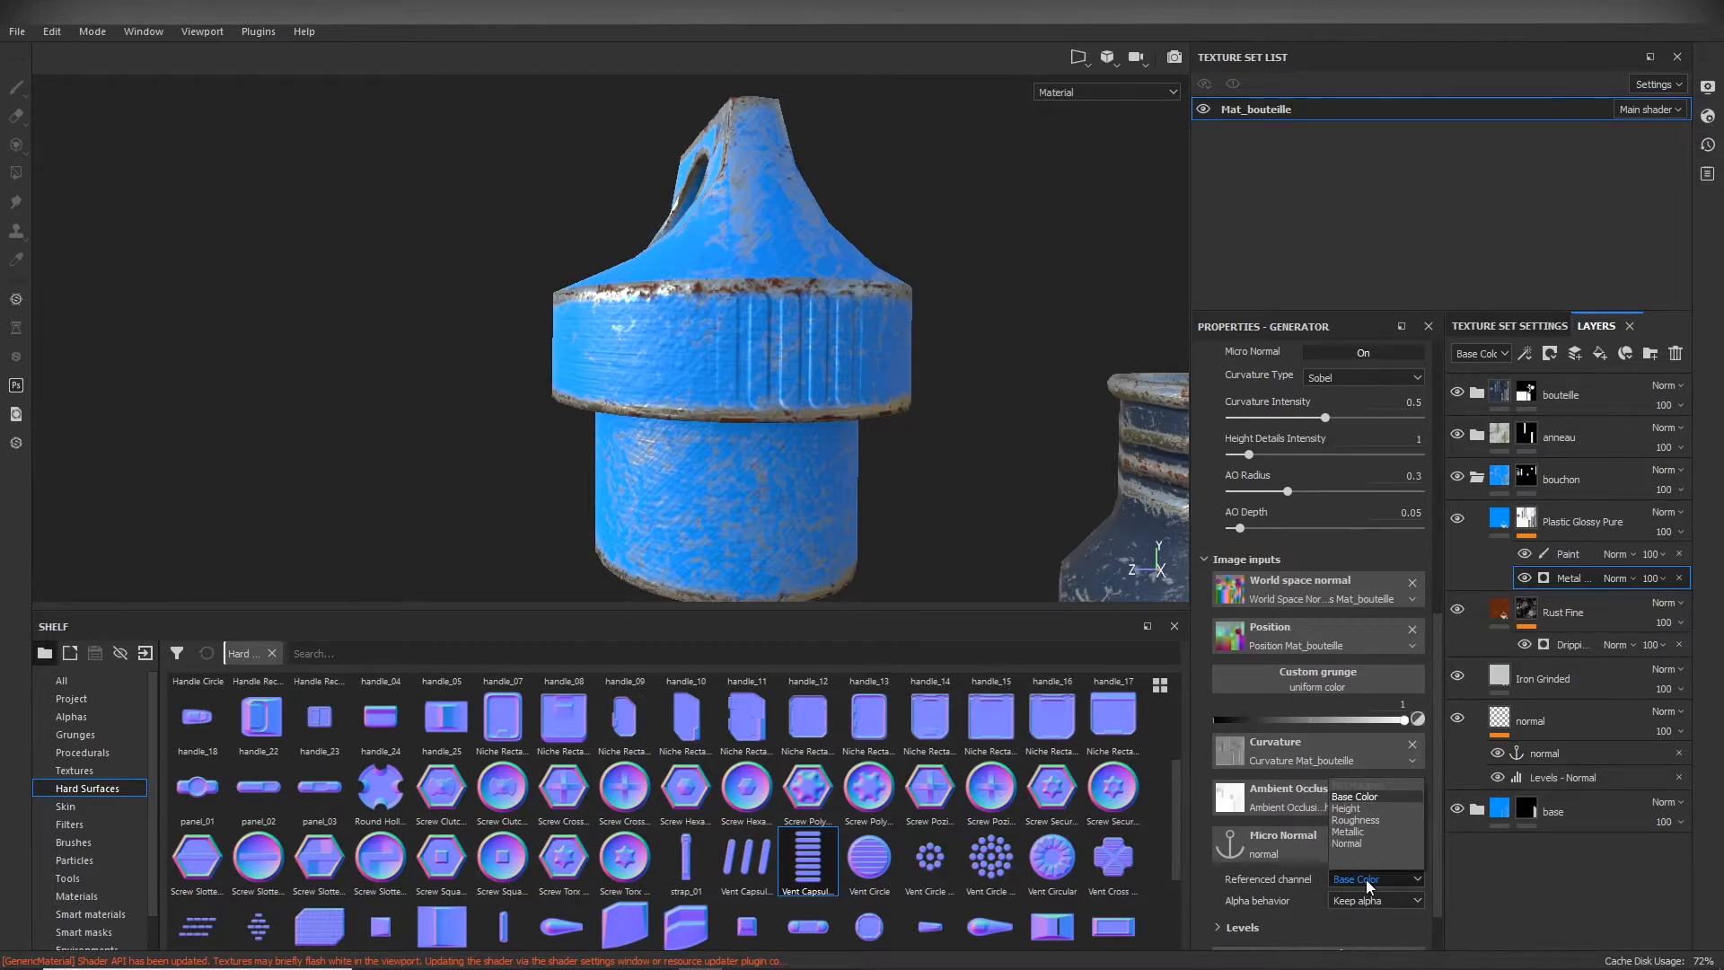
pyautogui.click(1370, 842)
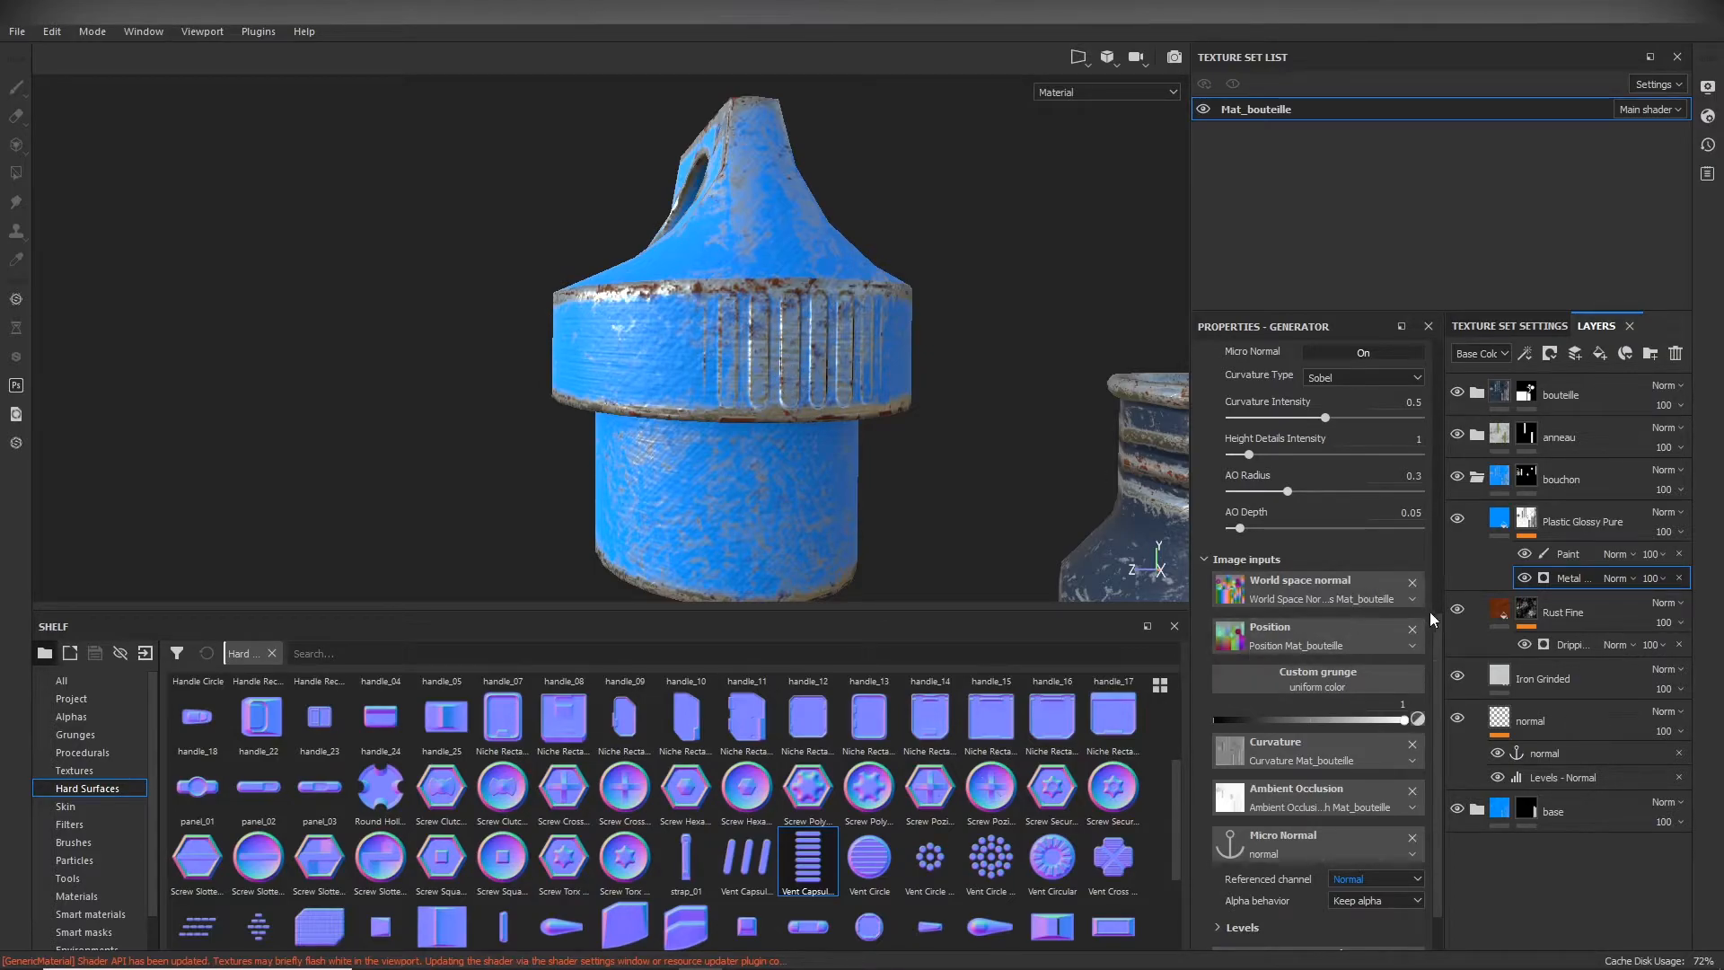
pyautogui.moveTo(1436, 627); pyautogui.dragTo(1451, 361)
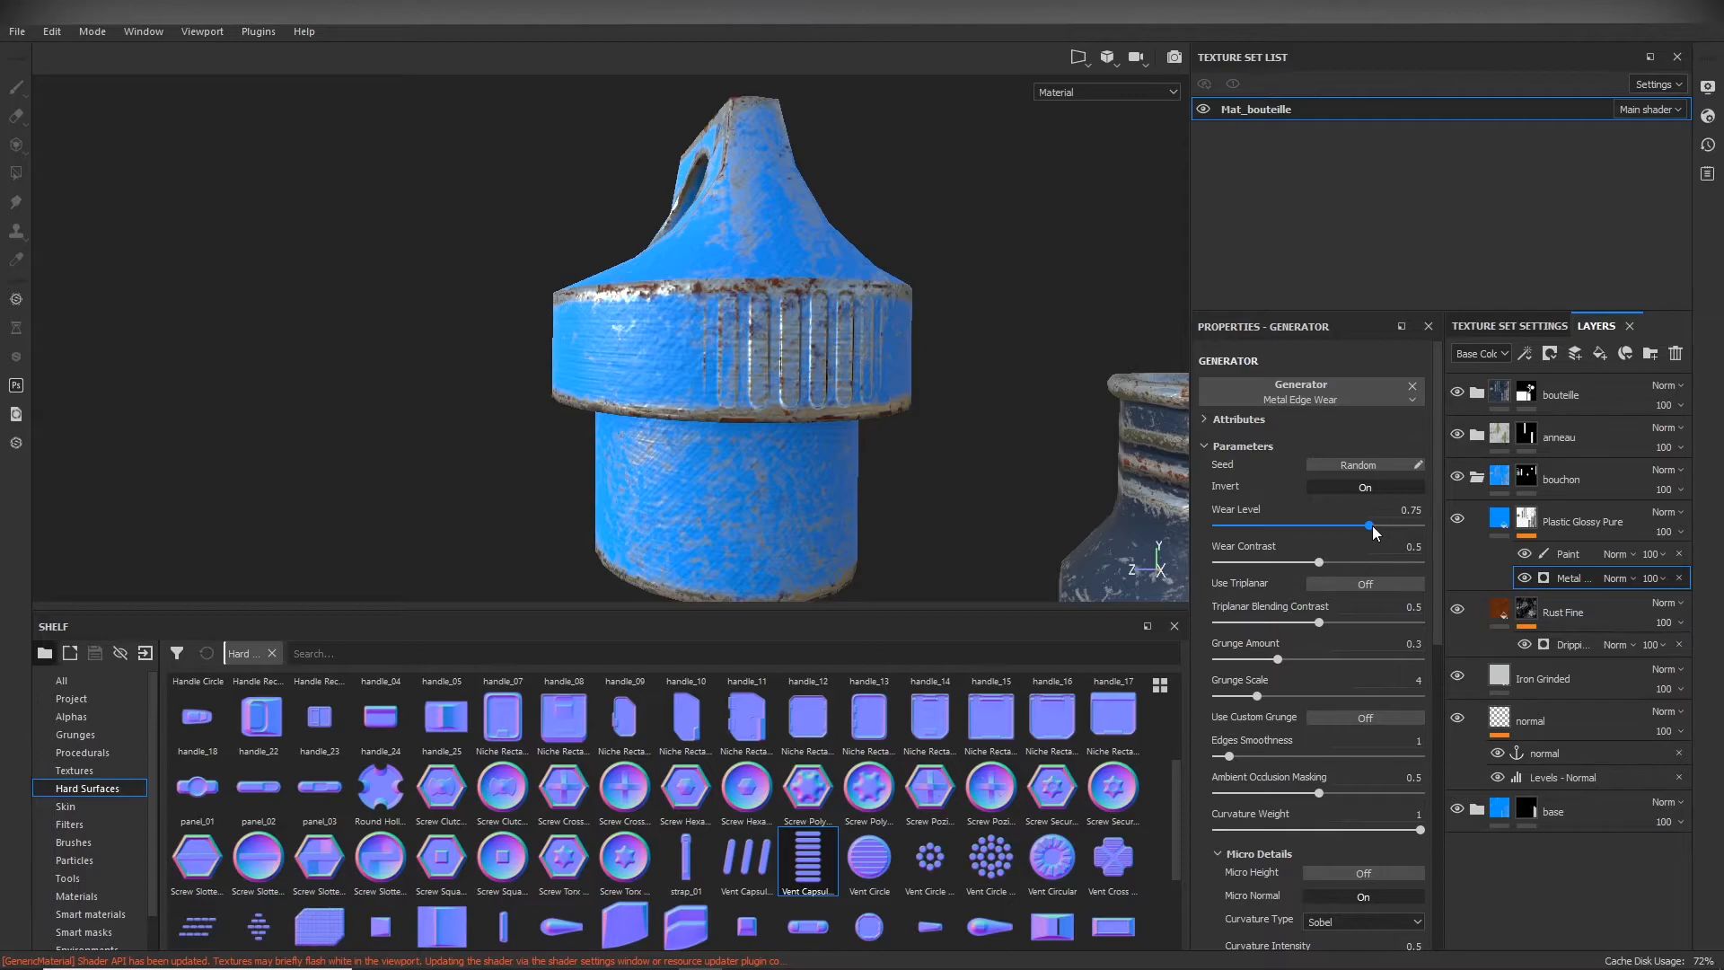
# Step: Set the Metal Edge Wear generator's Wear Level to 0.53 and examine the wear around the cap's grooves
pyautogui.moveTo(1372, 525); pyautogui.dragTo(1327, 542)
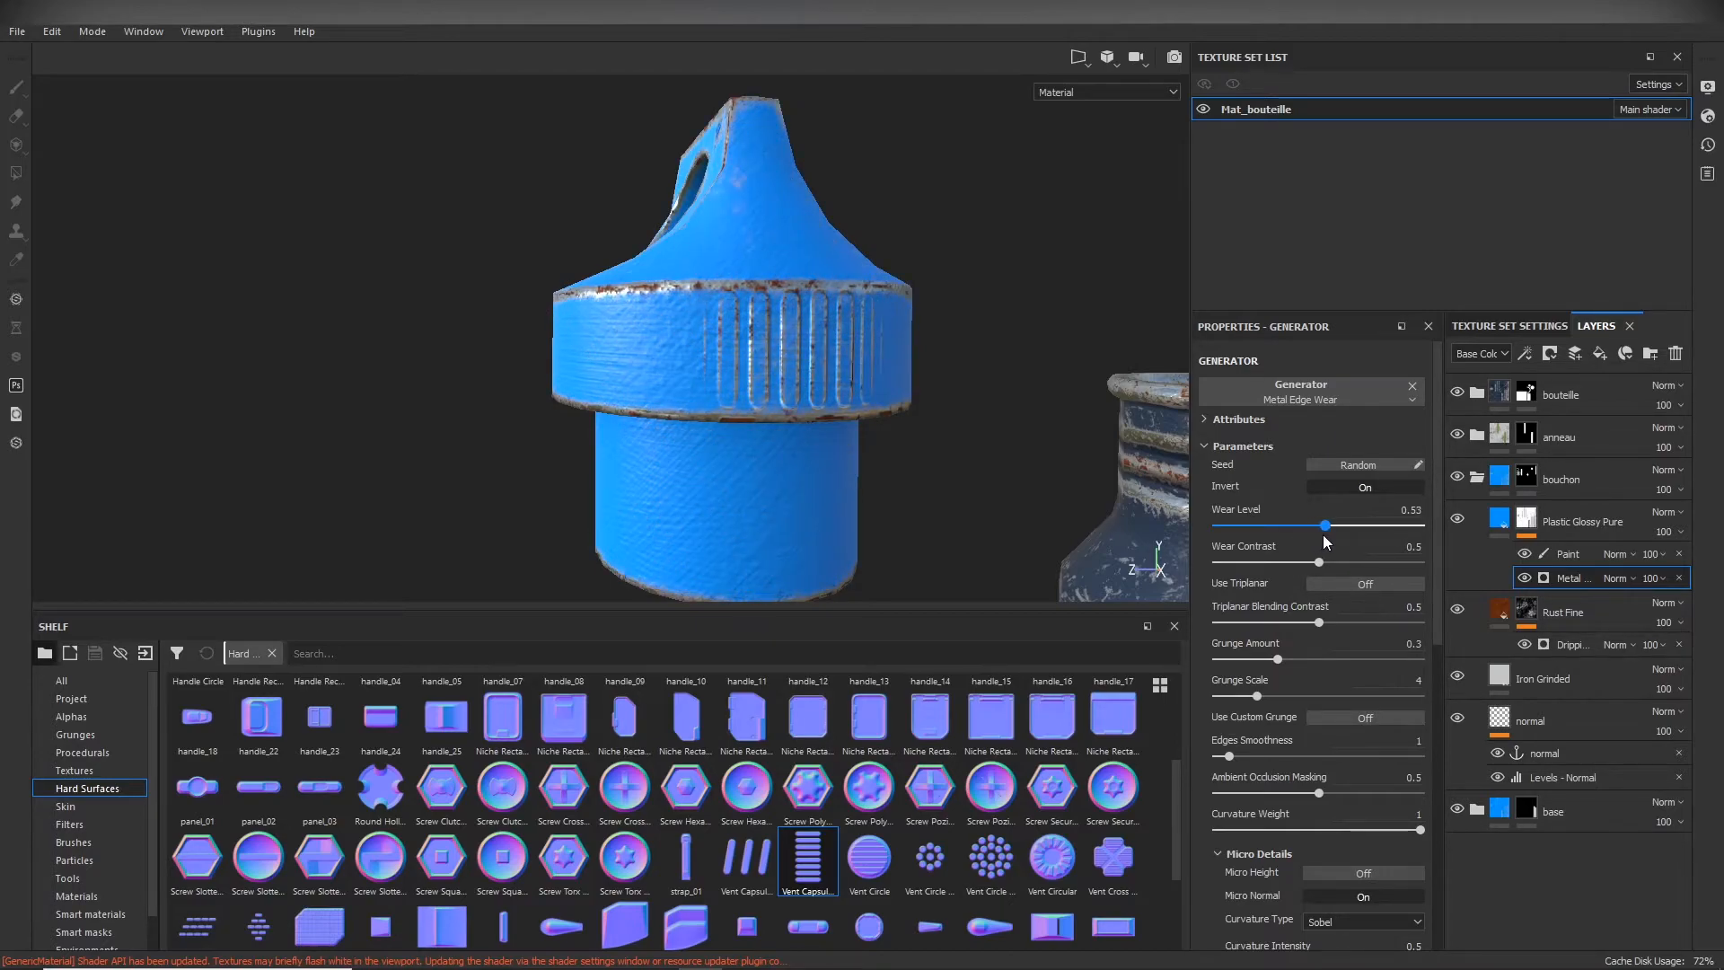
pyautogui.keyDown('alt'); pyautogui.moveTo(793, 458); pyautogui.dragTo(1339, 493, button='right'); pyautogui.keyUp('alt')
pyautogui.keyDown('alt'); pyautogui.moveTo(1034, 415); pyautogui.dragTo(1031, 538, button='middle'); pyautogui.keyUp('alt')
pyautogui.keyDown('alt'); pyautogui.moveTo(1032, 539); pyautogui.dragTo(897, 370); pyautogui.keyUp('alt')
pyautogui.keyDown('alt'); pyautogui.moveTo(983, 460); pyautogui.dragTo(790, 440); pyautogui.keyUp('alt')
pyautogui.keyDown('alt'); pyautogui.moveTo(791, 440); pyautogui.dragTo(431, 386, button='right'); pyautogui.keyUp('alt')
pyautogui.keyDown('alt'); pyautogui.moveTo(431, 386); pyautogui.dragTo(628, 289); pyautogui.keyUp('alt')
pyautogui.keyDown('alt'); pyautogui.moveTo(699, 420); pyautogui.dragTo(664, 420); pyautogui.keyUp('alt')
pyautogui.keyDown('alt'); pyautogui.moveTo(665, 421); pyautogui.dragTo(1216, 426, button='right'); pyautogui.keyUp('alt')
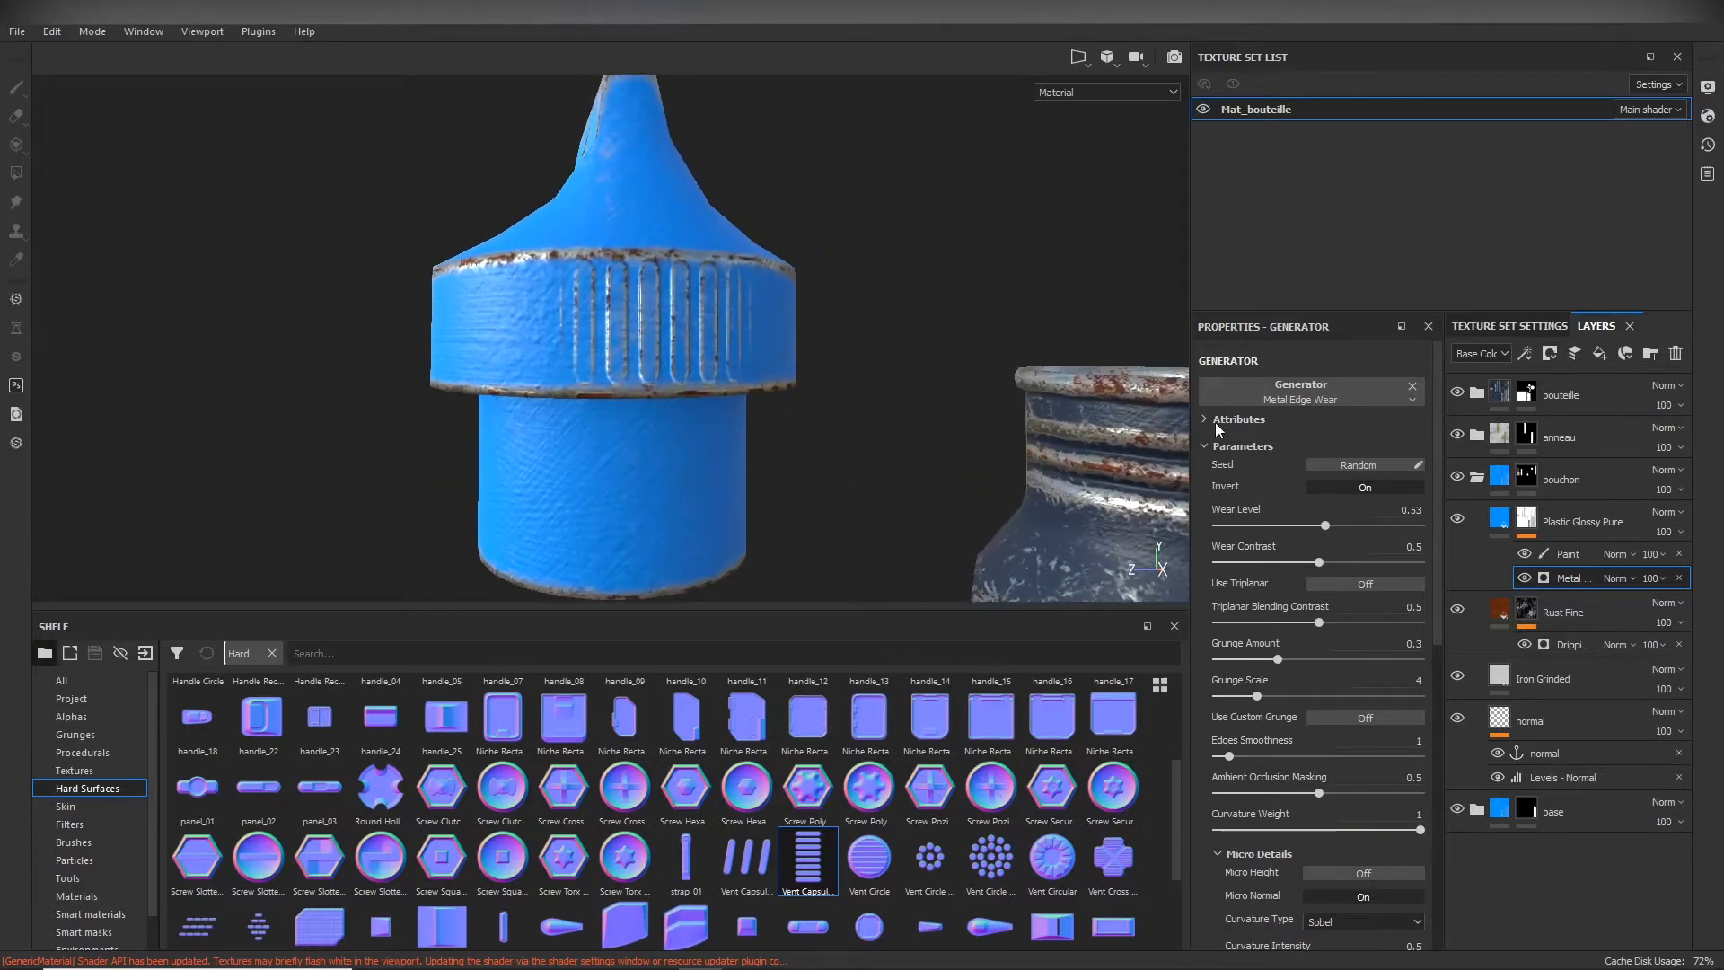
pyautogui.keyDown('alt'); pyautogui.moveTo(809, 336); pyautogui.dragTo(742, 372, button='middle'); pyautogui.keyUp('alt')
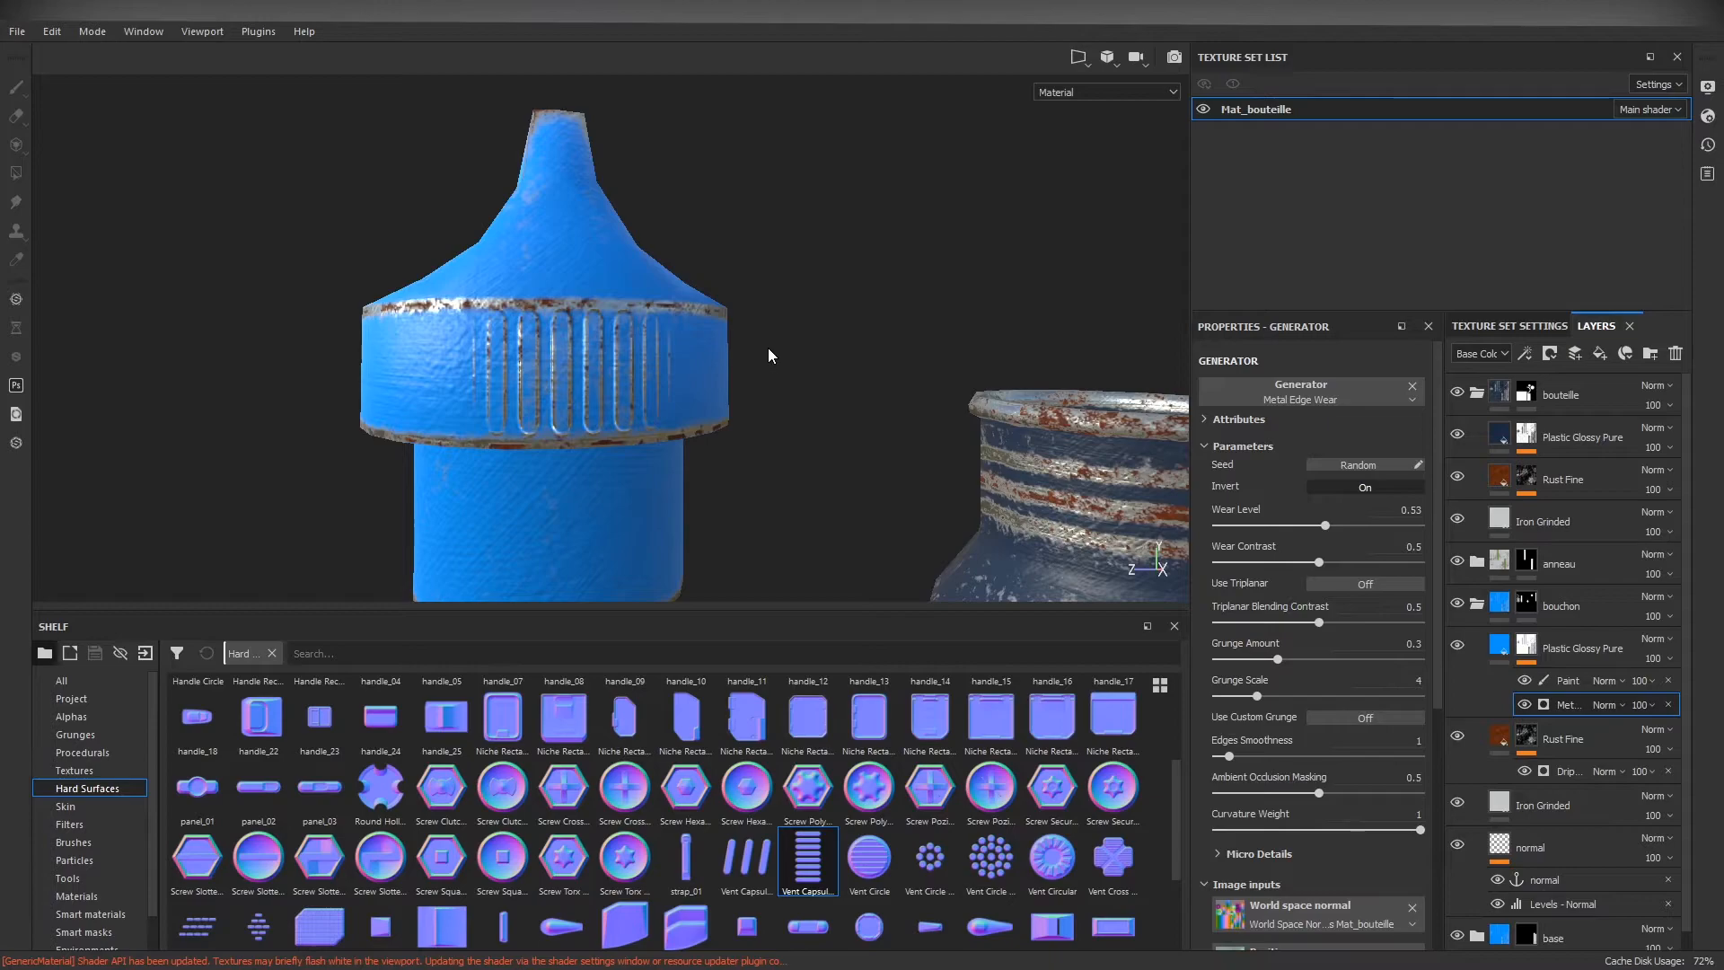
# Step: Show the 3D and UV views together and select the normal layer for painting on the cap band's UV island
pyautogui.press('F1')
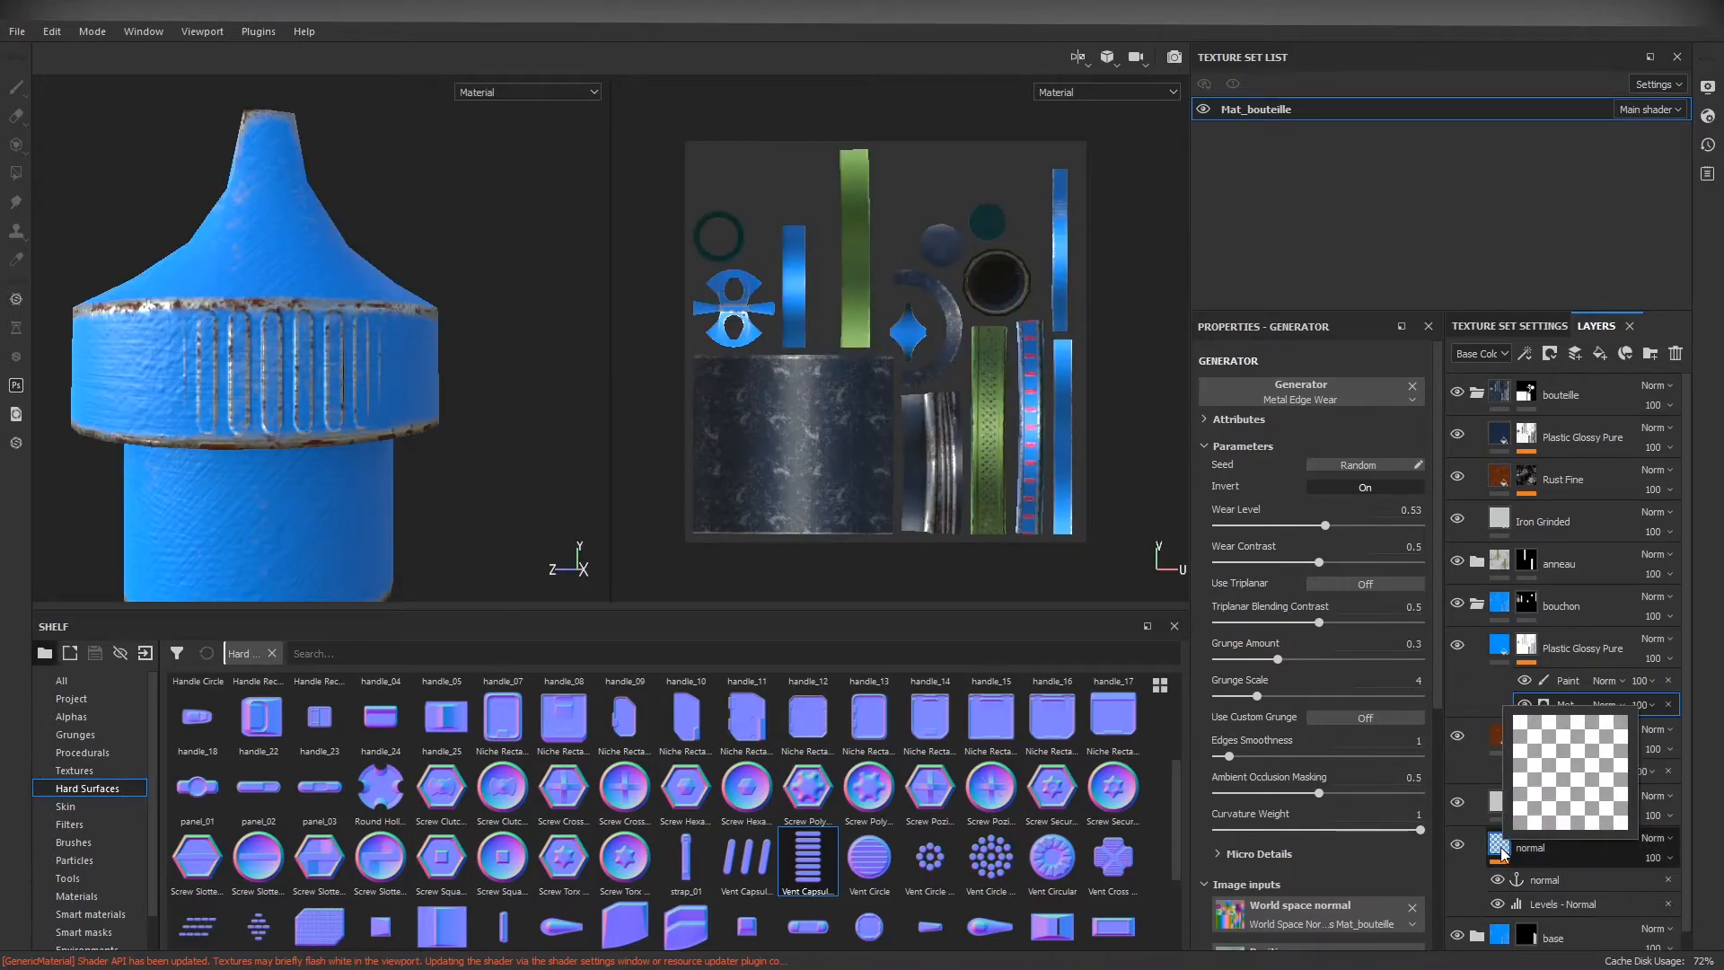
pyautogui.click(1566, 851)
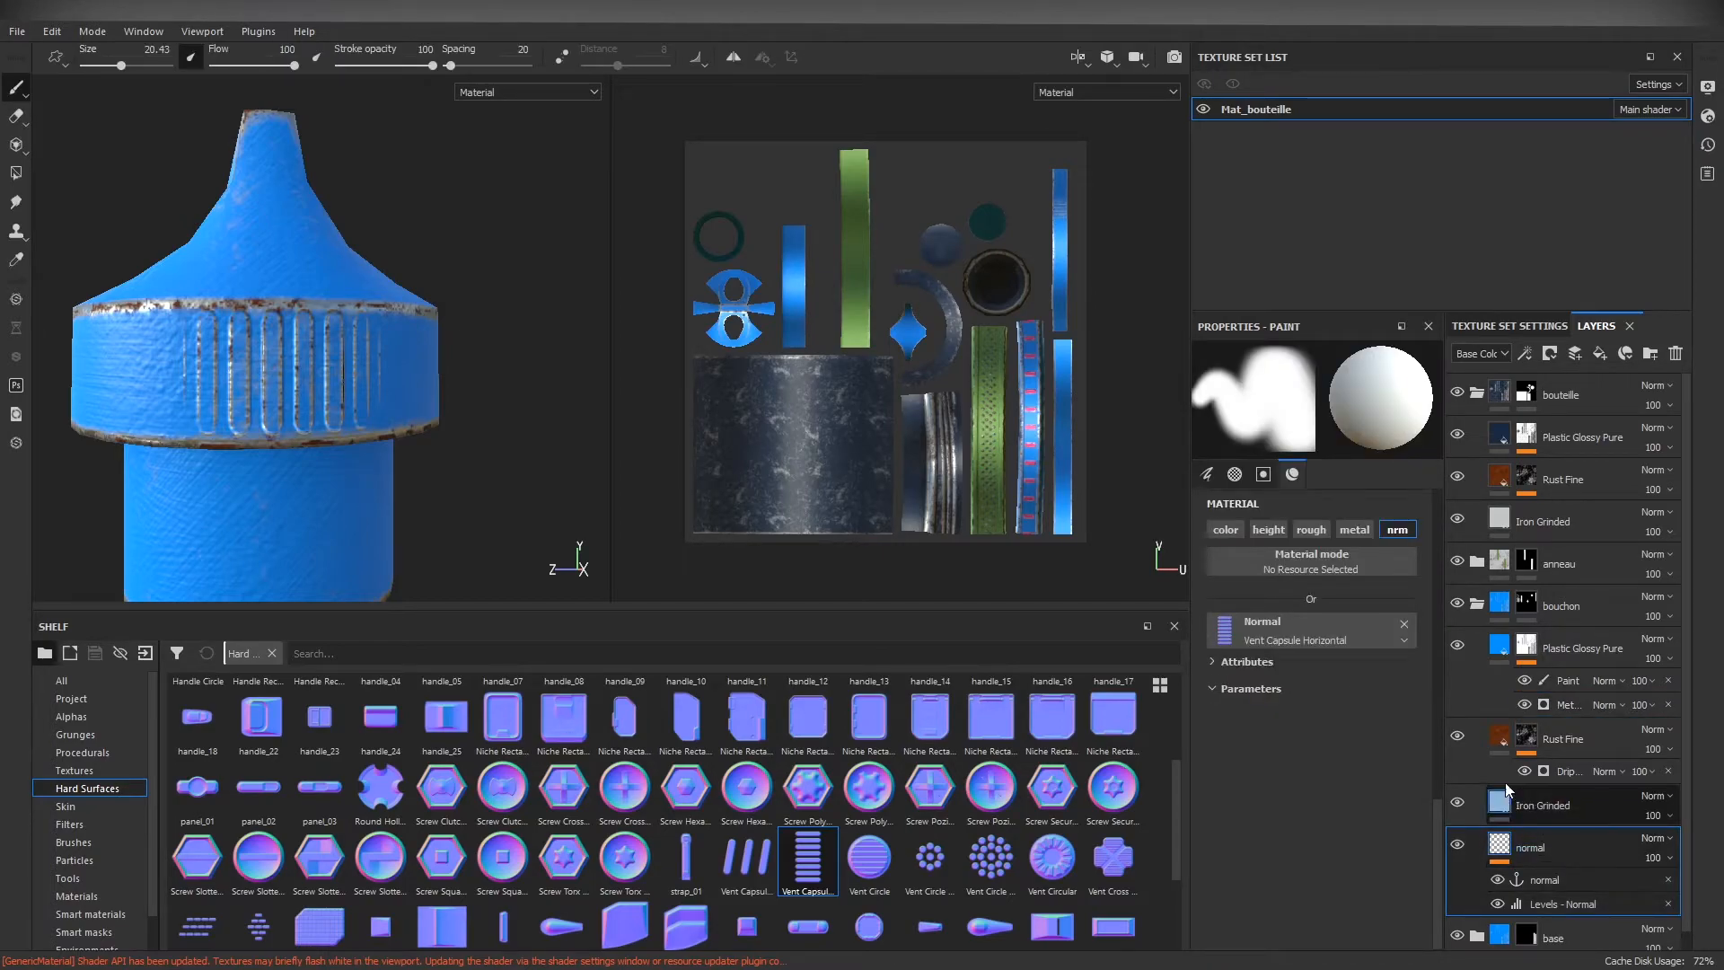
pyautogui.keyDown('alt'); pyautogui.moveTo(976, 297); pyautogui.dragTo(1298, 279, button='right'); pyautogui.keyUp('alt')
pyautogui.keyDown('alt'); pyautogui.moveTo(1003, 295); pyautogui.dragTo(814, 384, button='middle'); pyautogui.keyUp('alt')
pyautogui.keyDown('alt'); pyautogui.moveTo(837, 372); pyautogui.dragTo(1066, 331, button='right'); pyautogui.keyUp('alt')
pyautogui.keyDown('alt'); pyautogui.moveTo(966, 335); pyautogui.dragTo(874, 520, button='middle'); pyautogui.keyUp('alt')
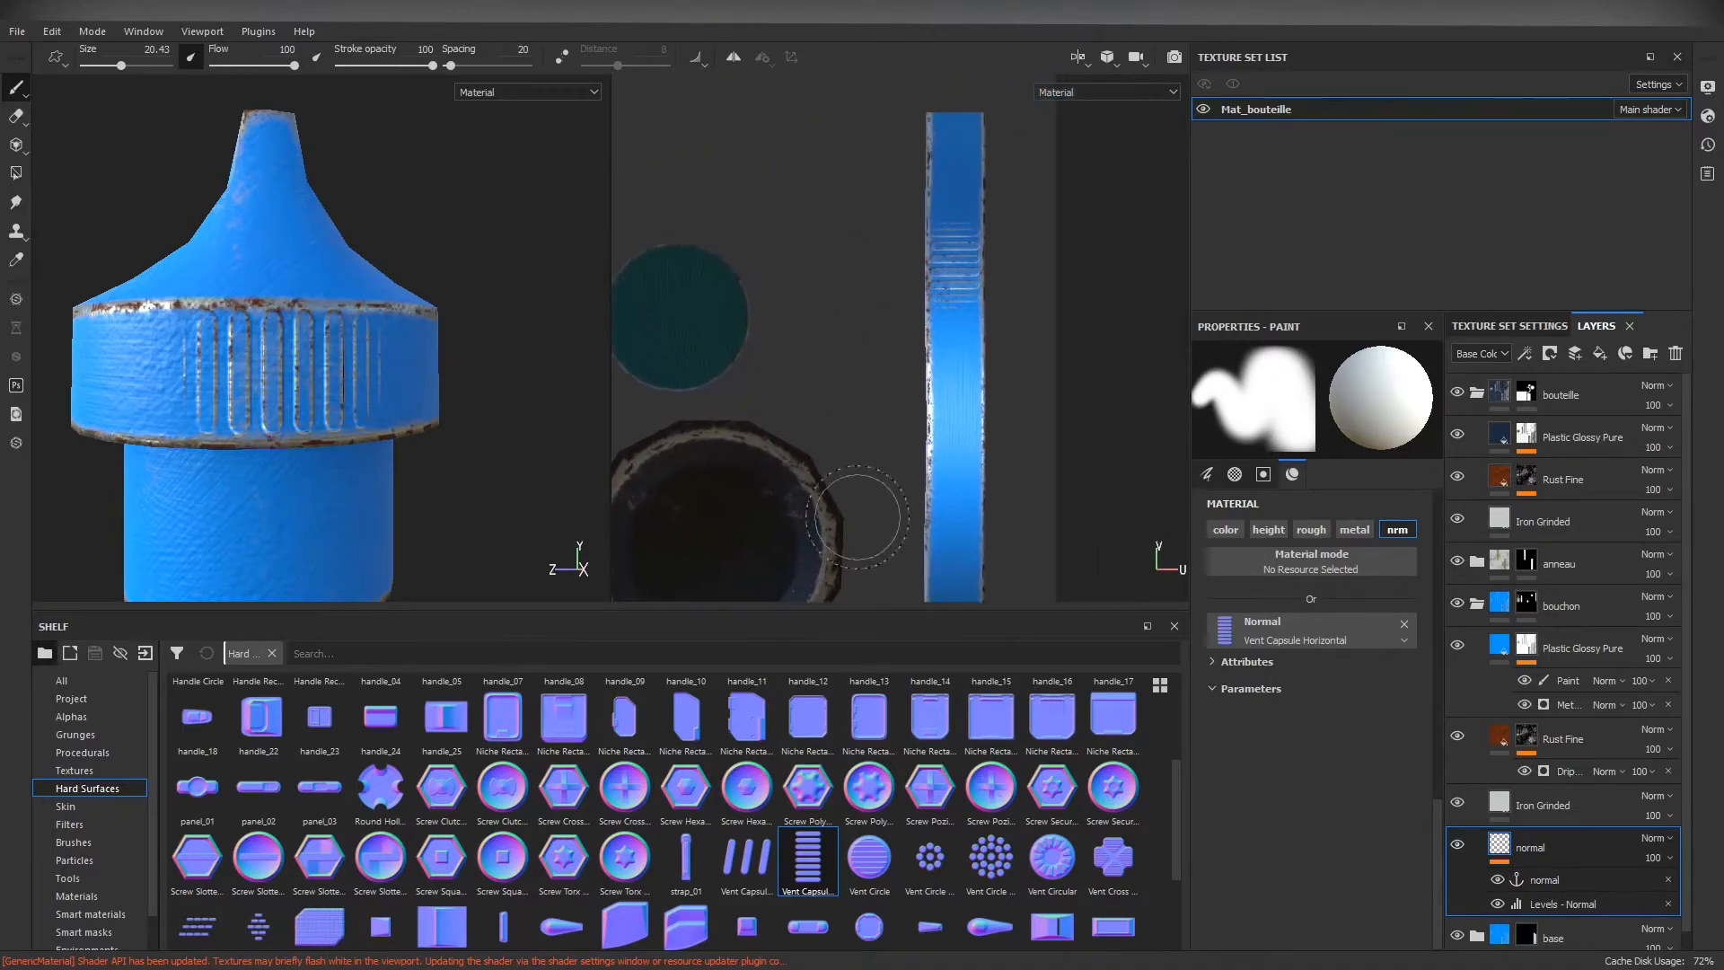
pyautogui.keyDown('alt'); pyautogui.moveTo(874, 519); pyautogui.dragTo(1040, 332, button='right'); pyautogui.keyUp('alt')
pyautogui.moveTo(994, 359)
pyautogui.keyDown('alt'); pyautogui.mouseDown(button='middle')
pyautogui.moveTo(951, 531)
pyautogui.moveTo(845, 520)
pyautogui.moveTo(855, 505)
pyautogui.mouseUp(button='middle'); pyautogui.keyUp('alt')
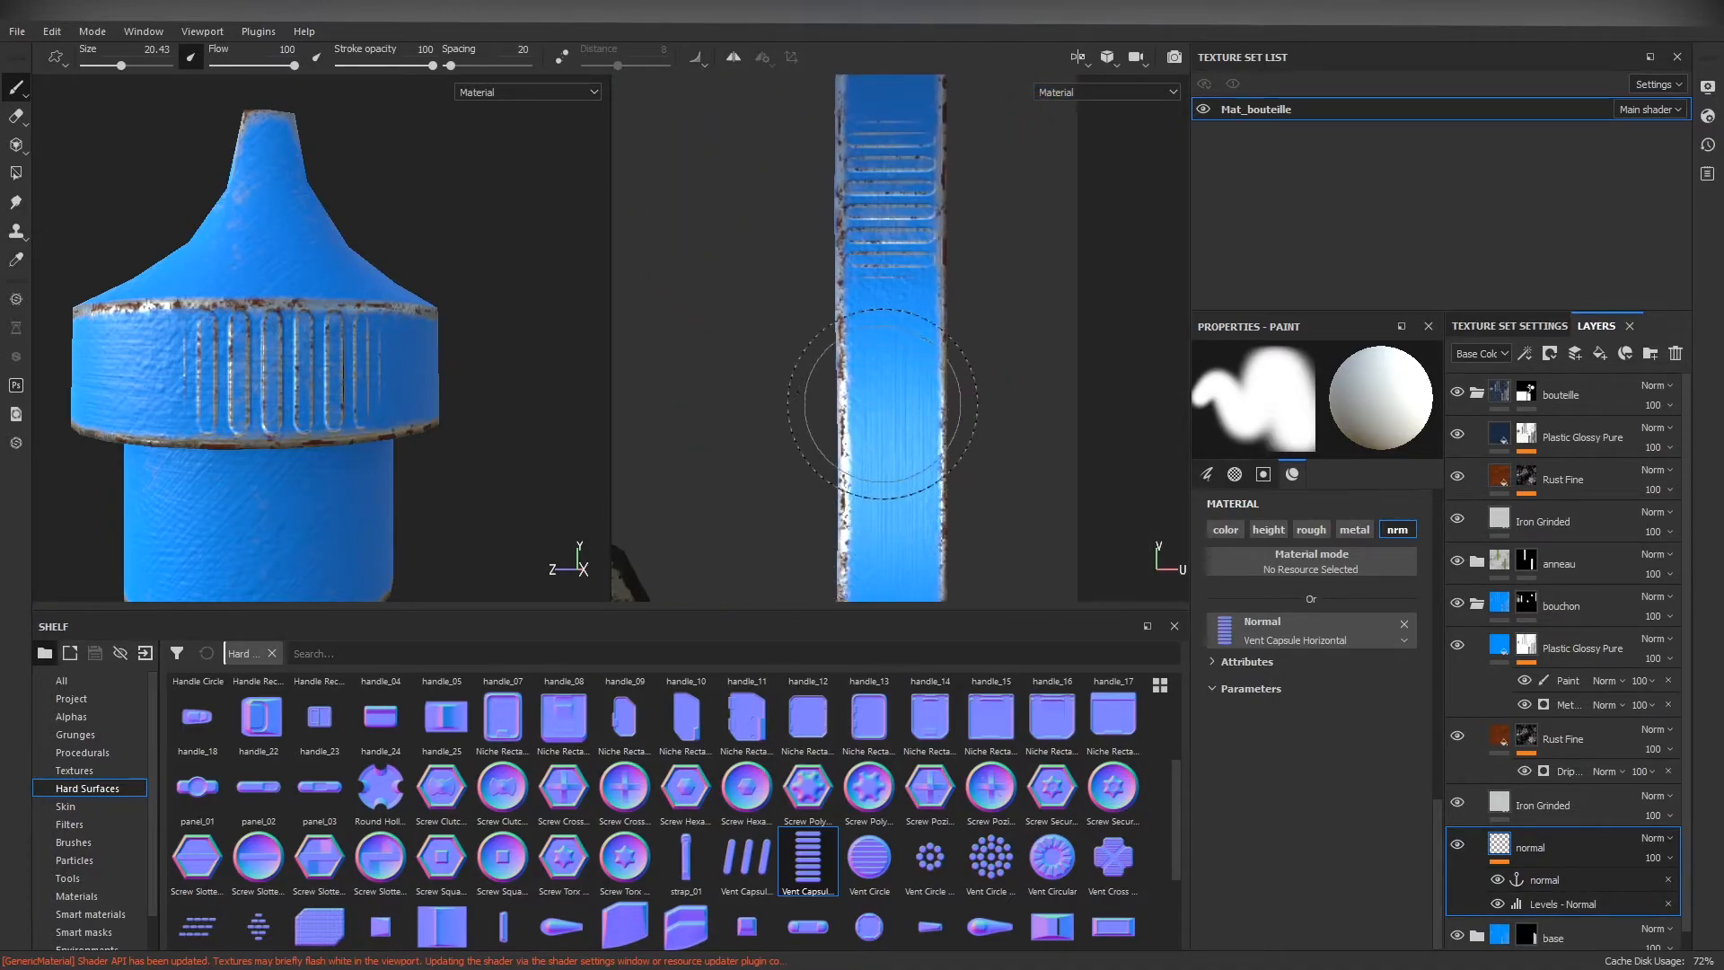
# Step: Try single Vent Capsule Horizontal stamps along the cap band's UV island and undo them
pyautogui.click(893, 346)
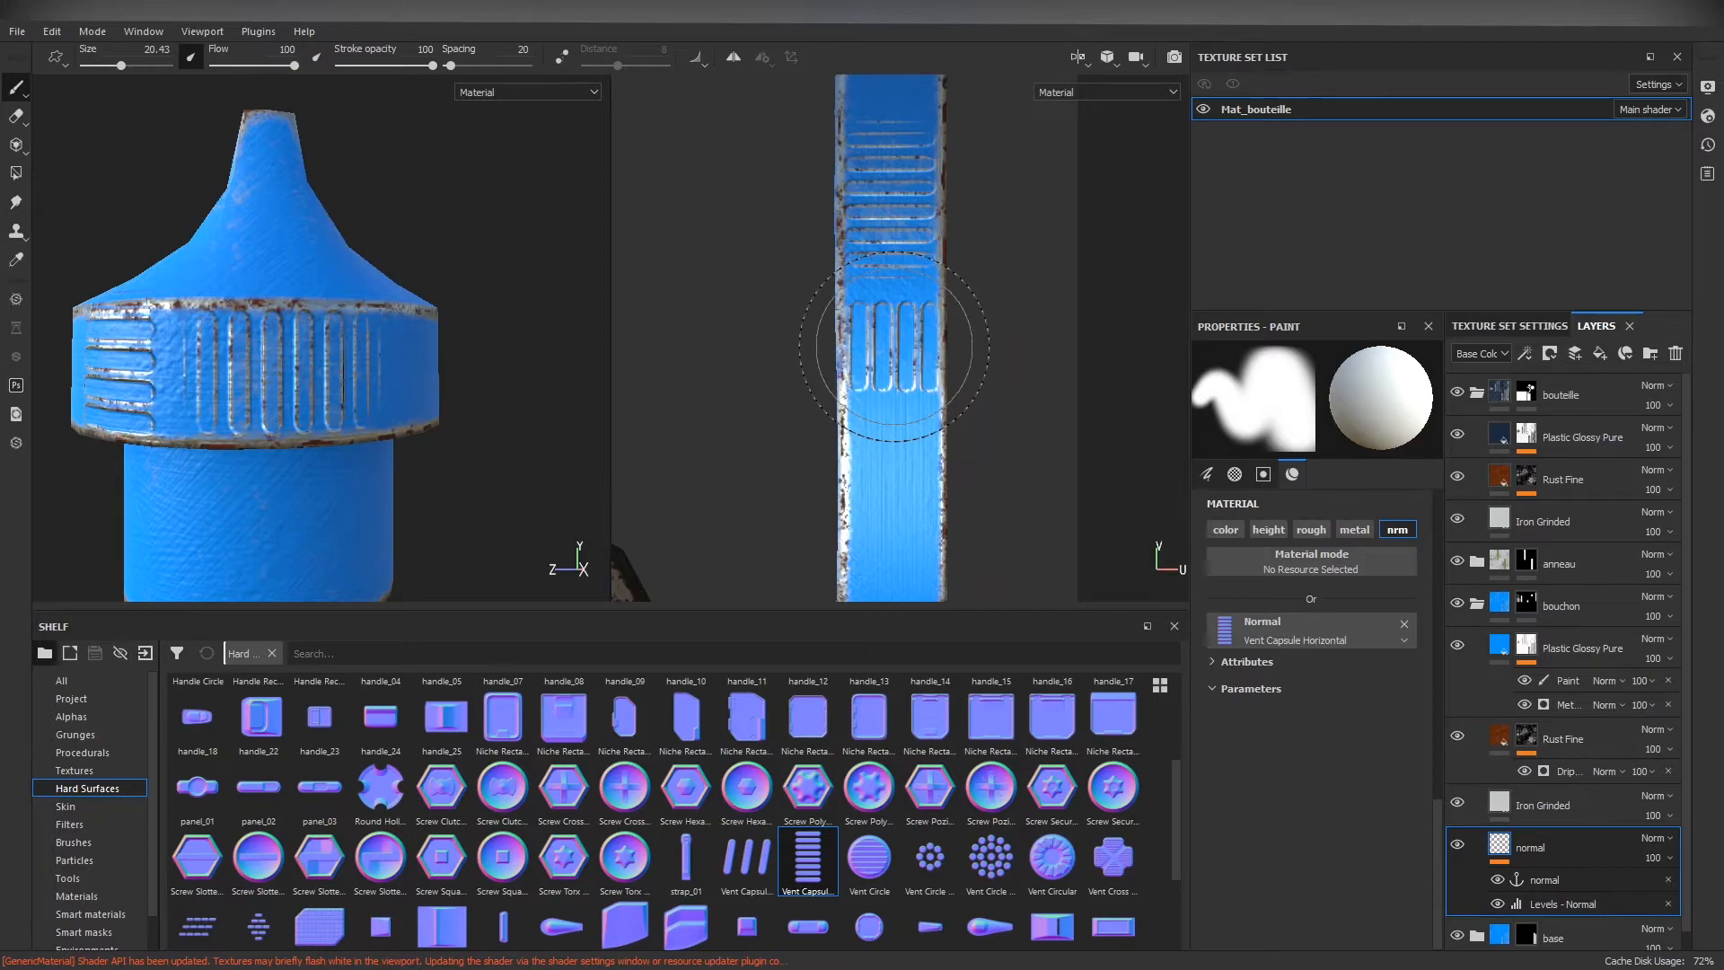
pyautogui.click(892, 447)
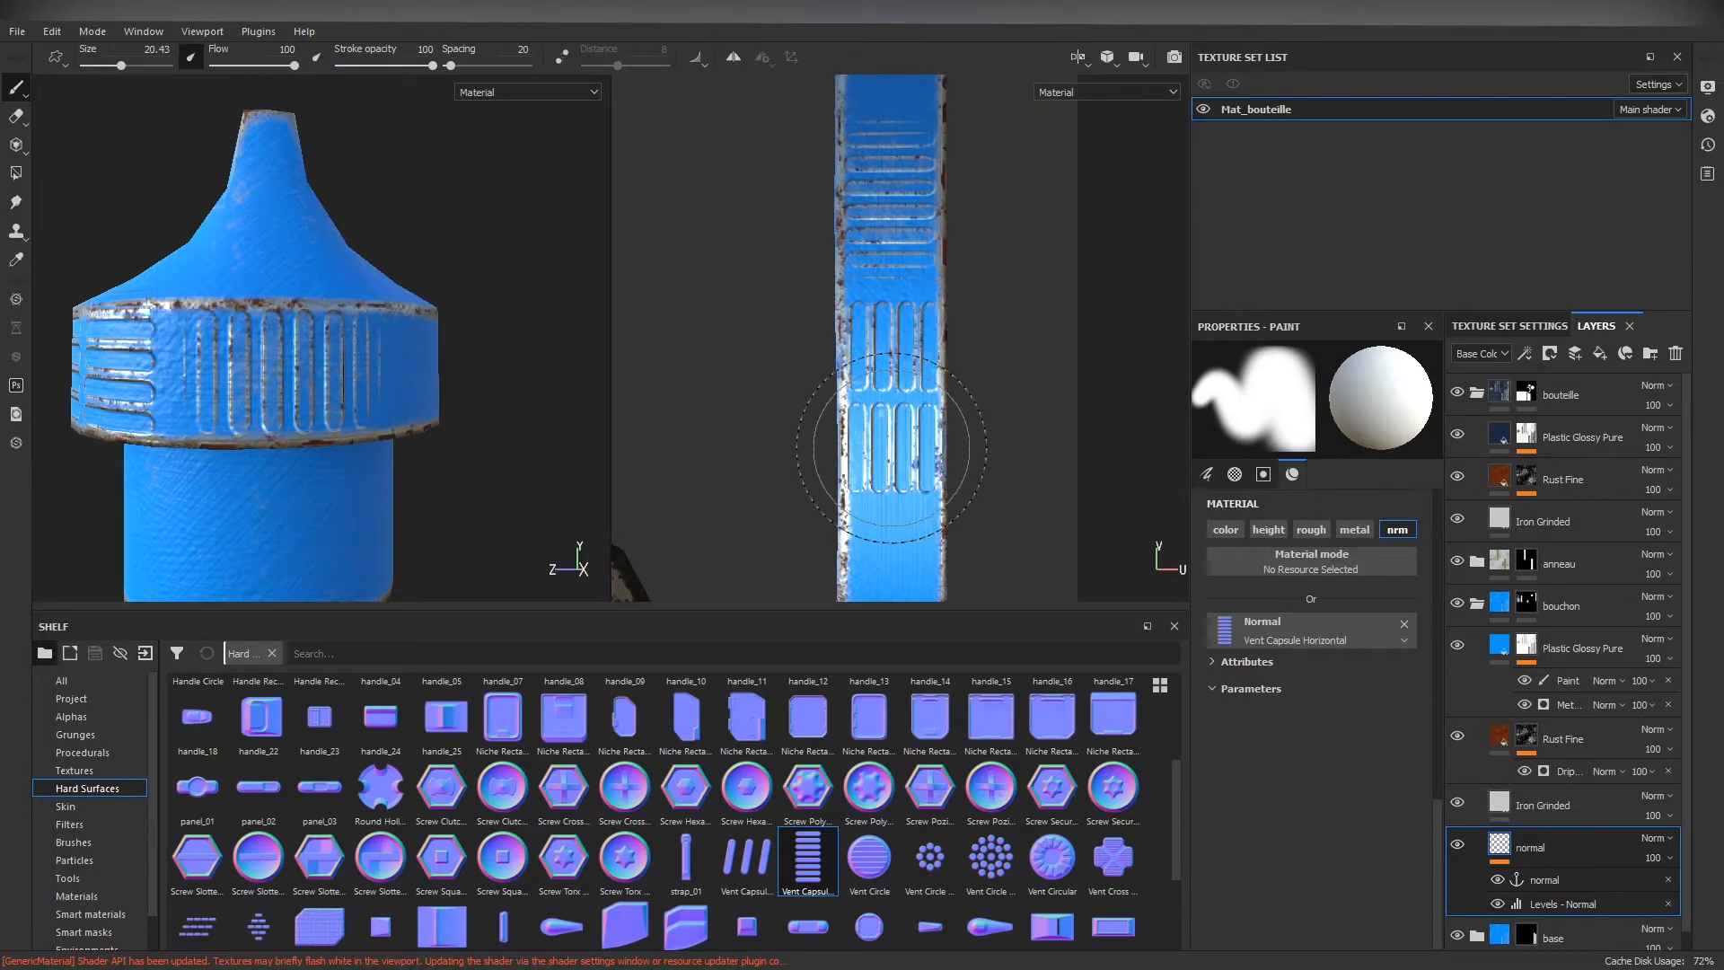
pyautogui.hotkey('ctrl', 'z')
pyautogui.hotkey('ctrl', 'z')
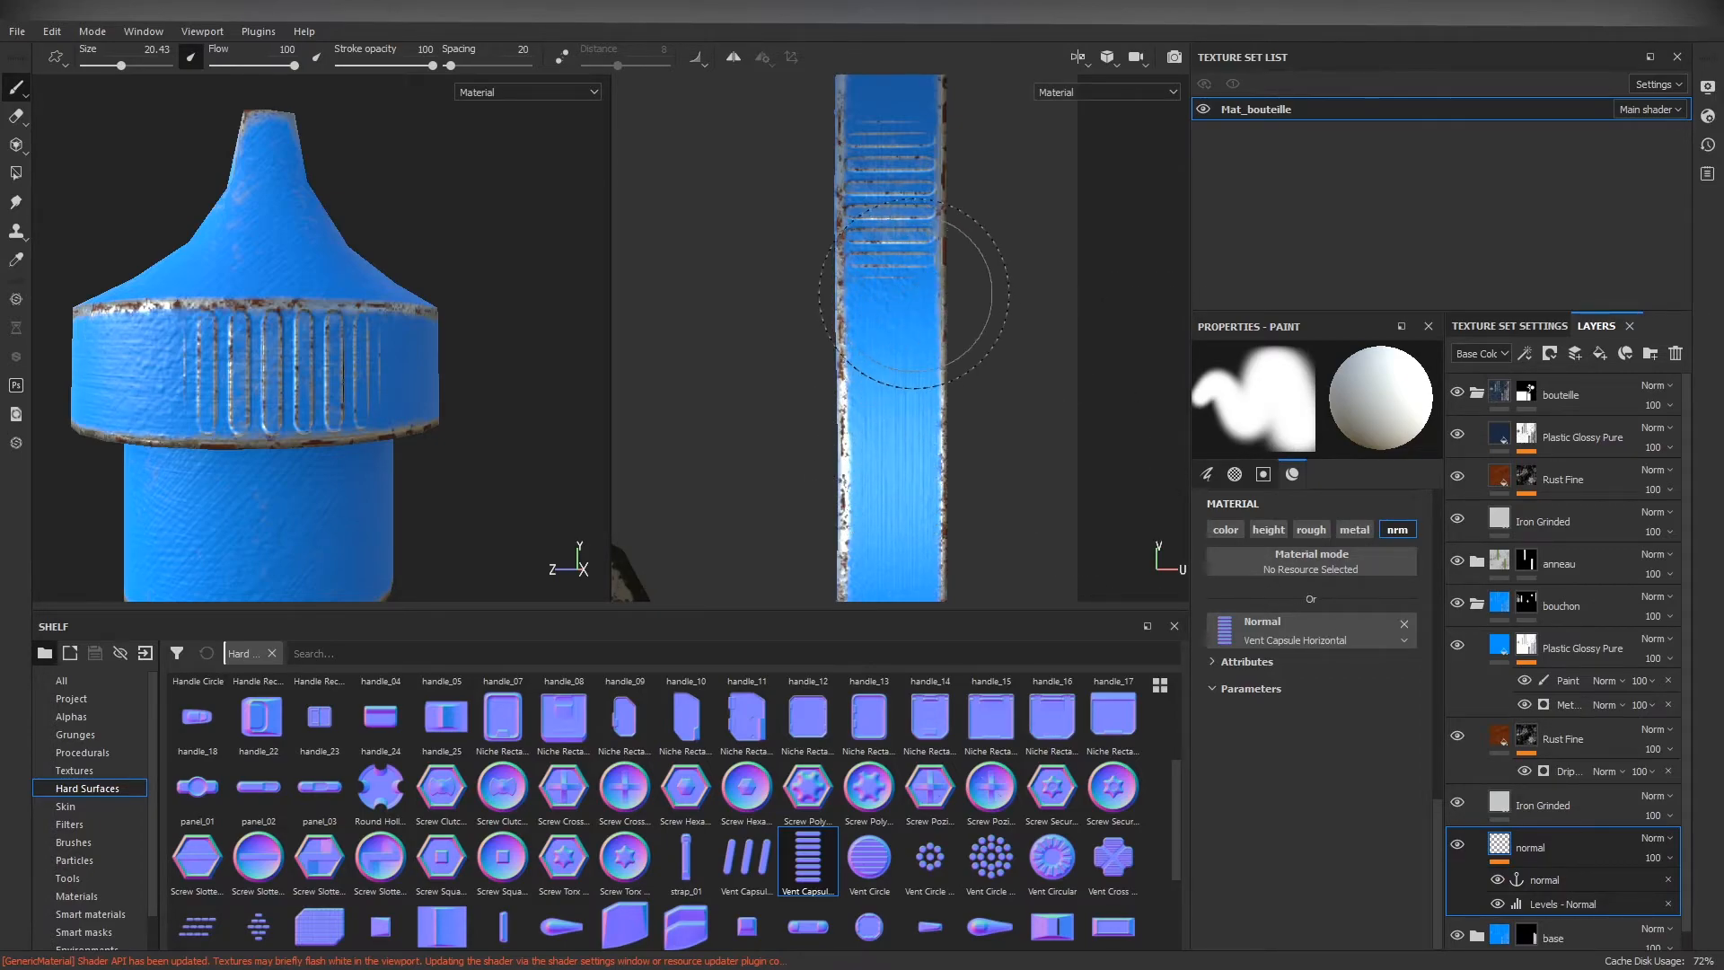
pyautogui.click(1208, 474)
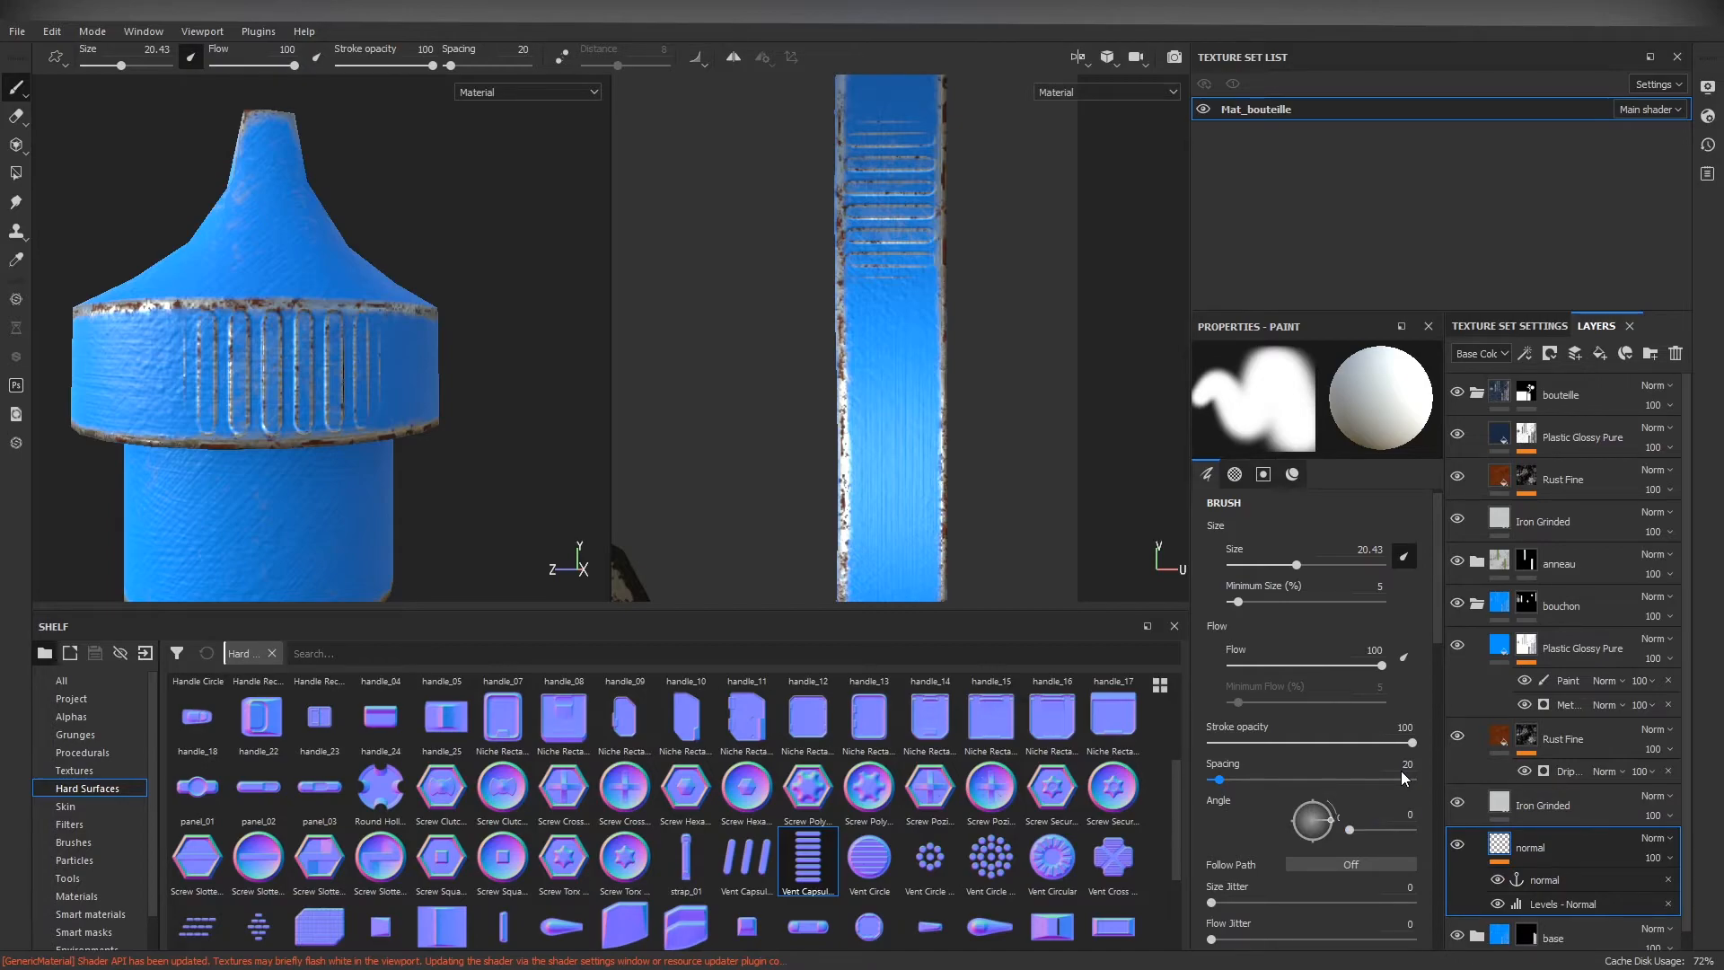
pyautogui.click(903, 319)
pyautogui.keyDown('alt'); pyautogui.moveTo(953, 387); pyautogui.dragTo(616, 317, button='right'); pyautogui.keyUp('alt')
pyautogui.hotkey('ctrl', 'z')
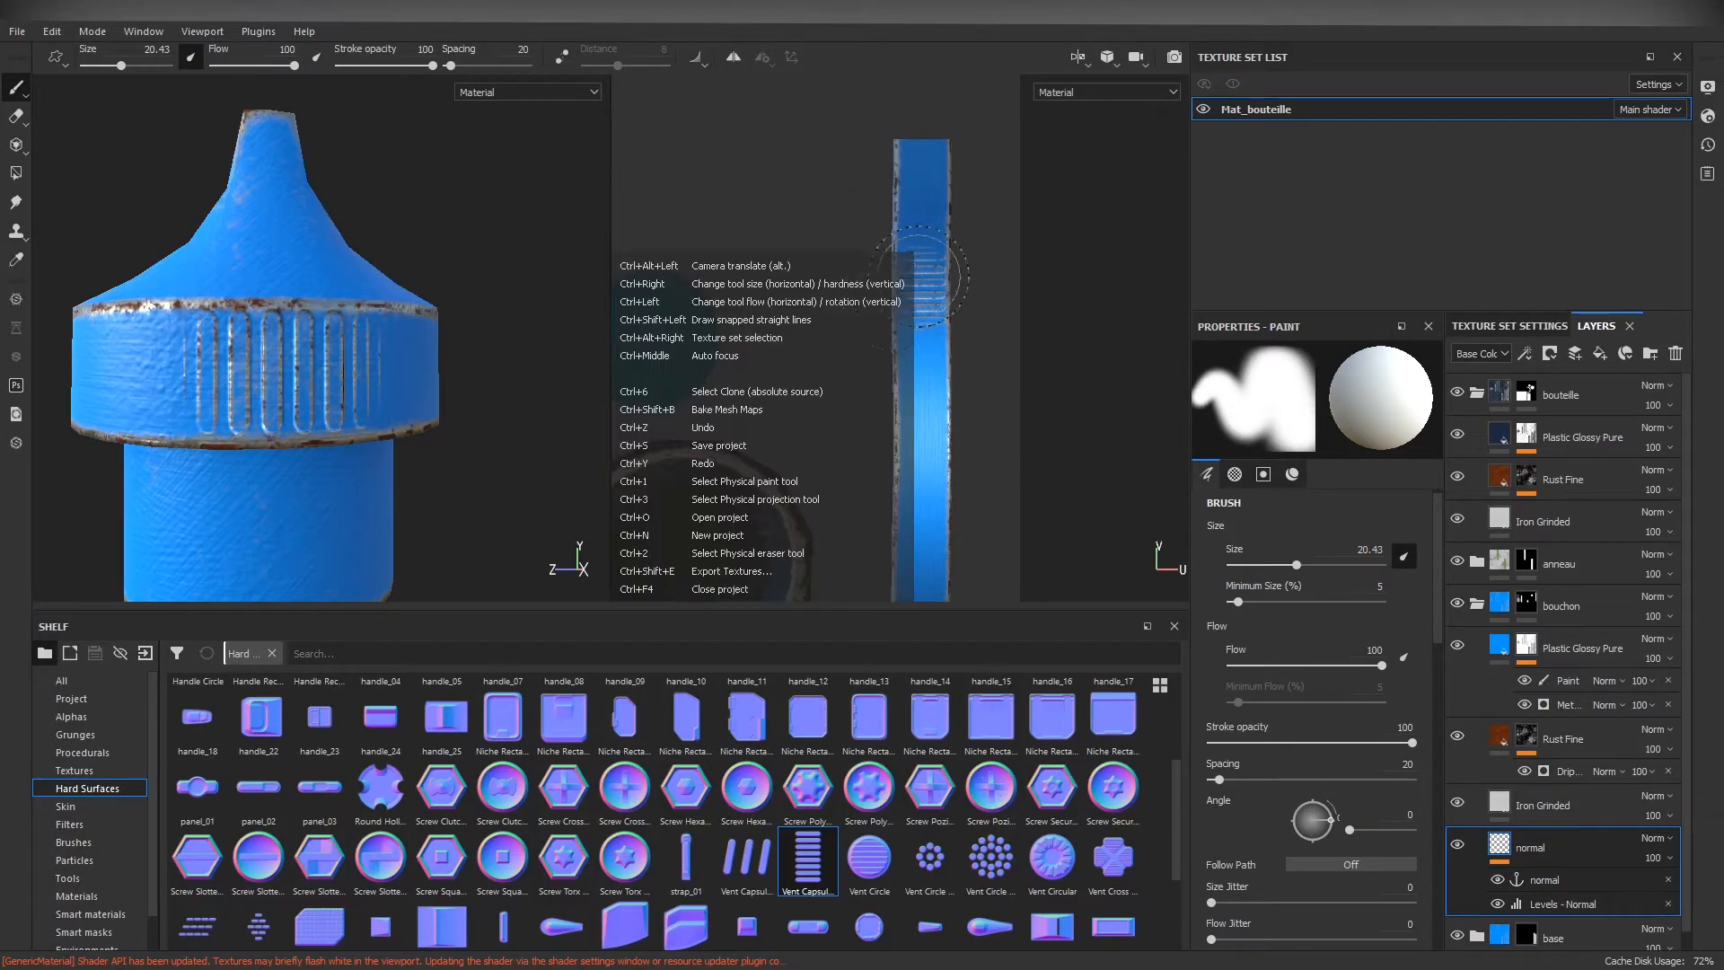
# Step: Try a snapped straight stroke of vent capsules from the upper to the lower end of the cap band's UV island, and undo the stroke
pyautogui.click(921, 170)
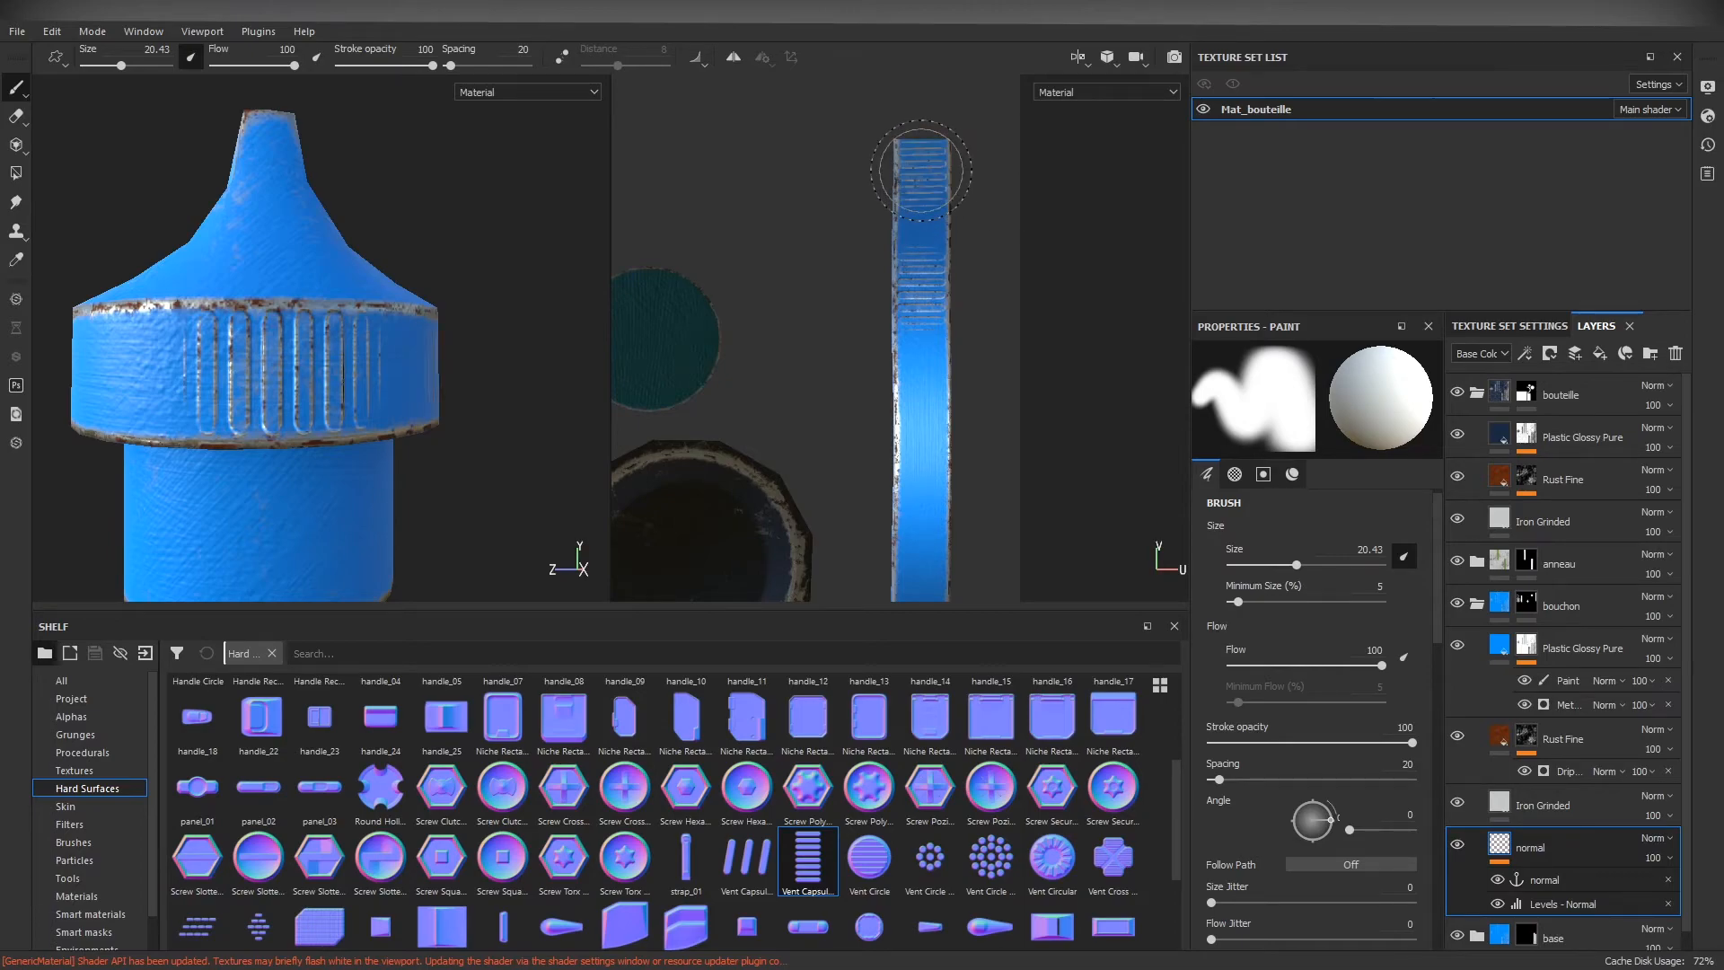
pyautogui.press('shift')
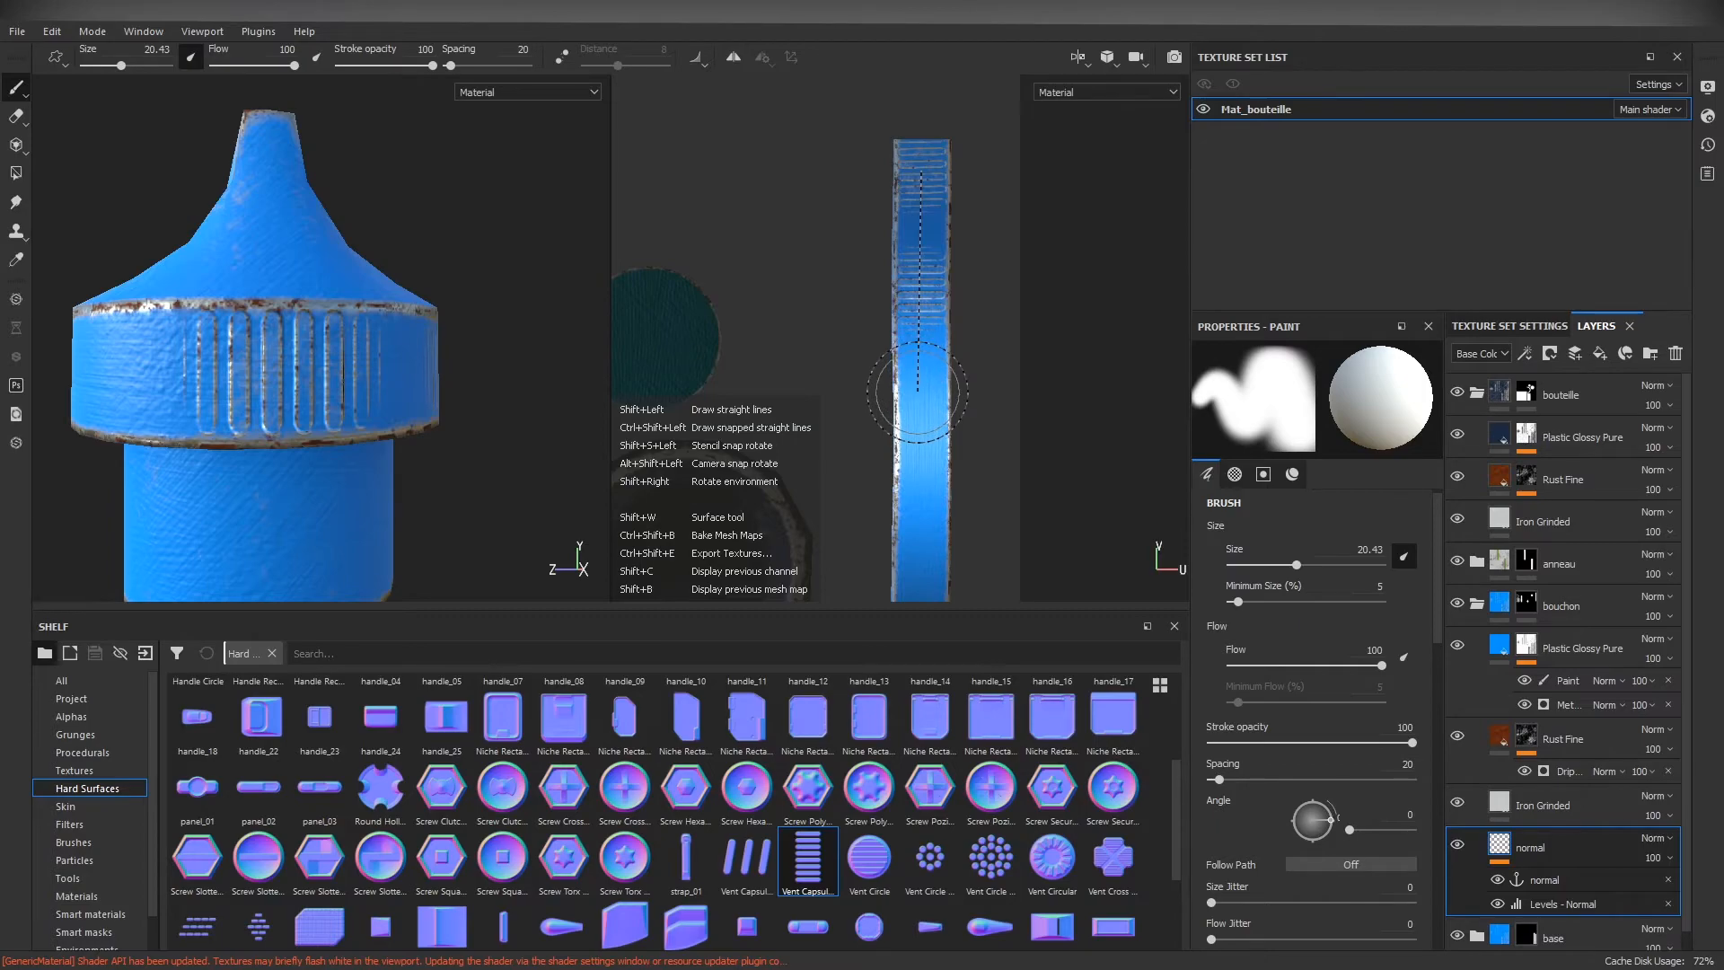
pyautogui.press('shift')
pyautogui.press('ctrl')
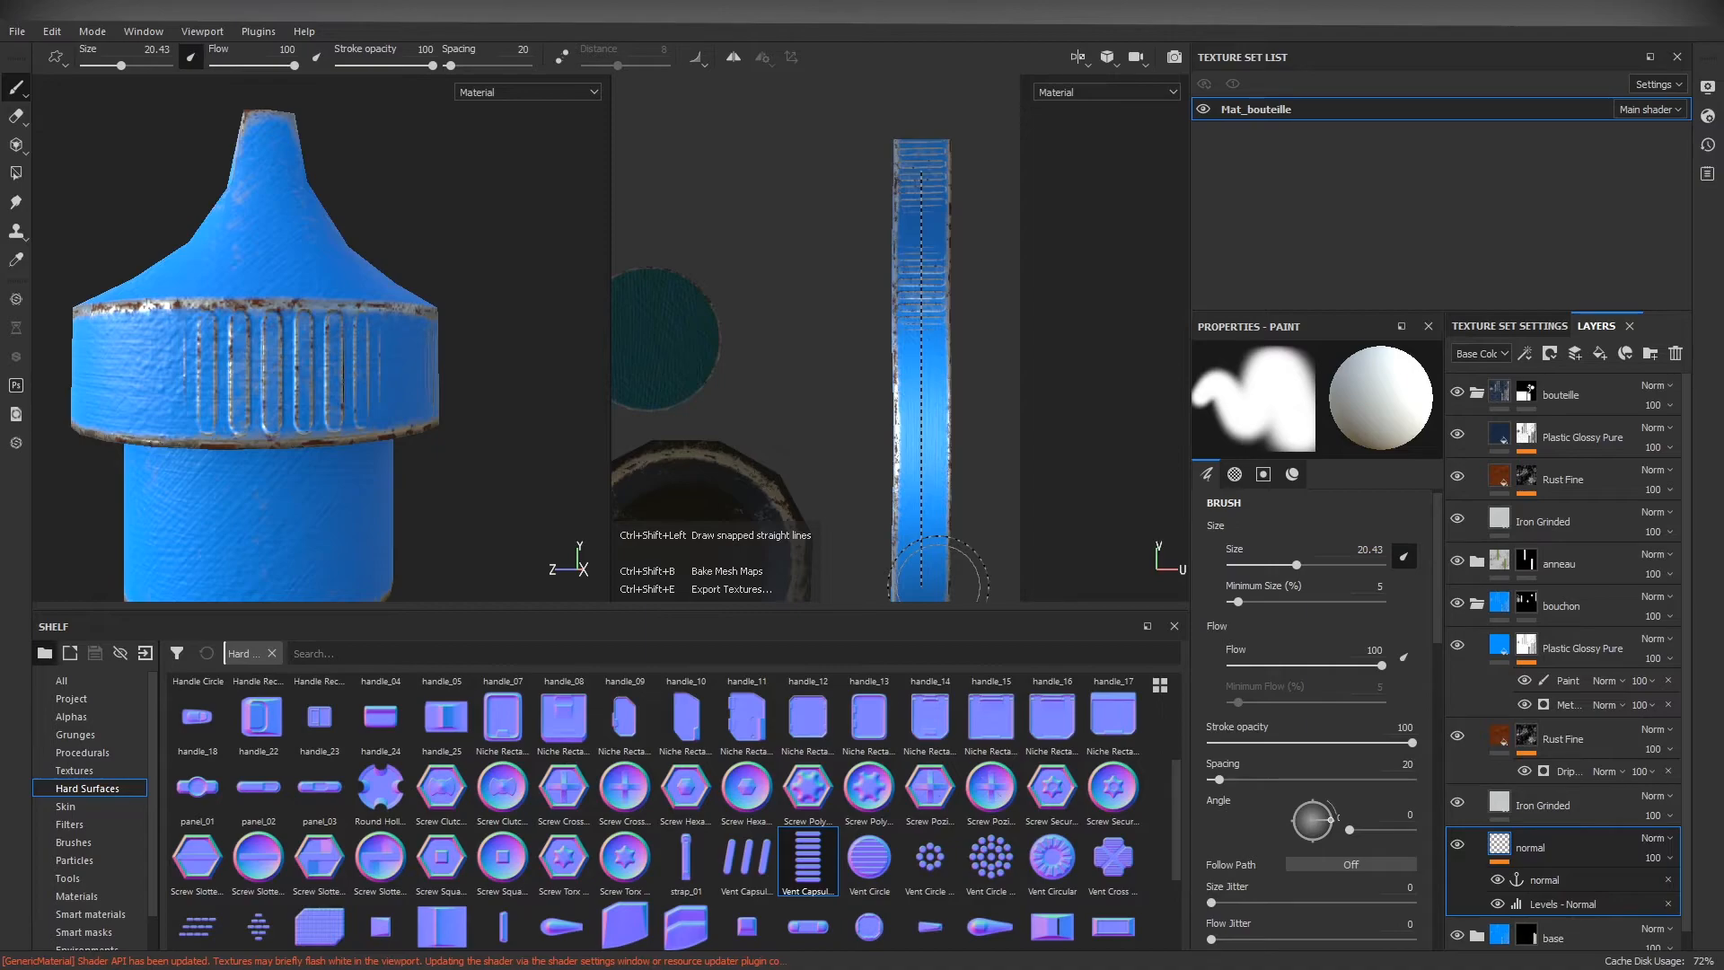
pyautogui.keyDown('ctrl'); pyautogui.keyDown('shift'); pyautogui.click(938, 568); pyautogui.keyUp('shift'); pyautogui.keyUp('ctrl')
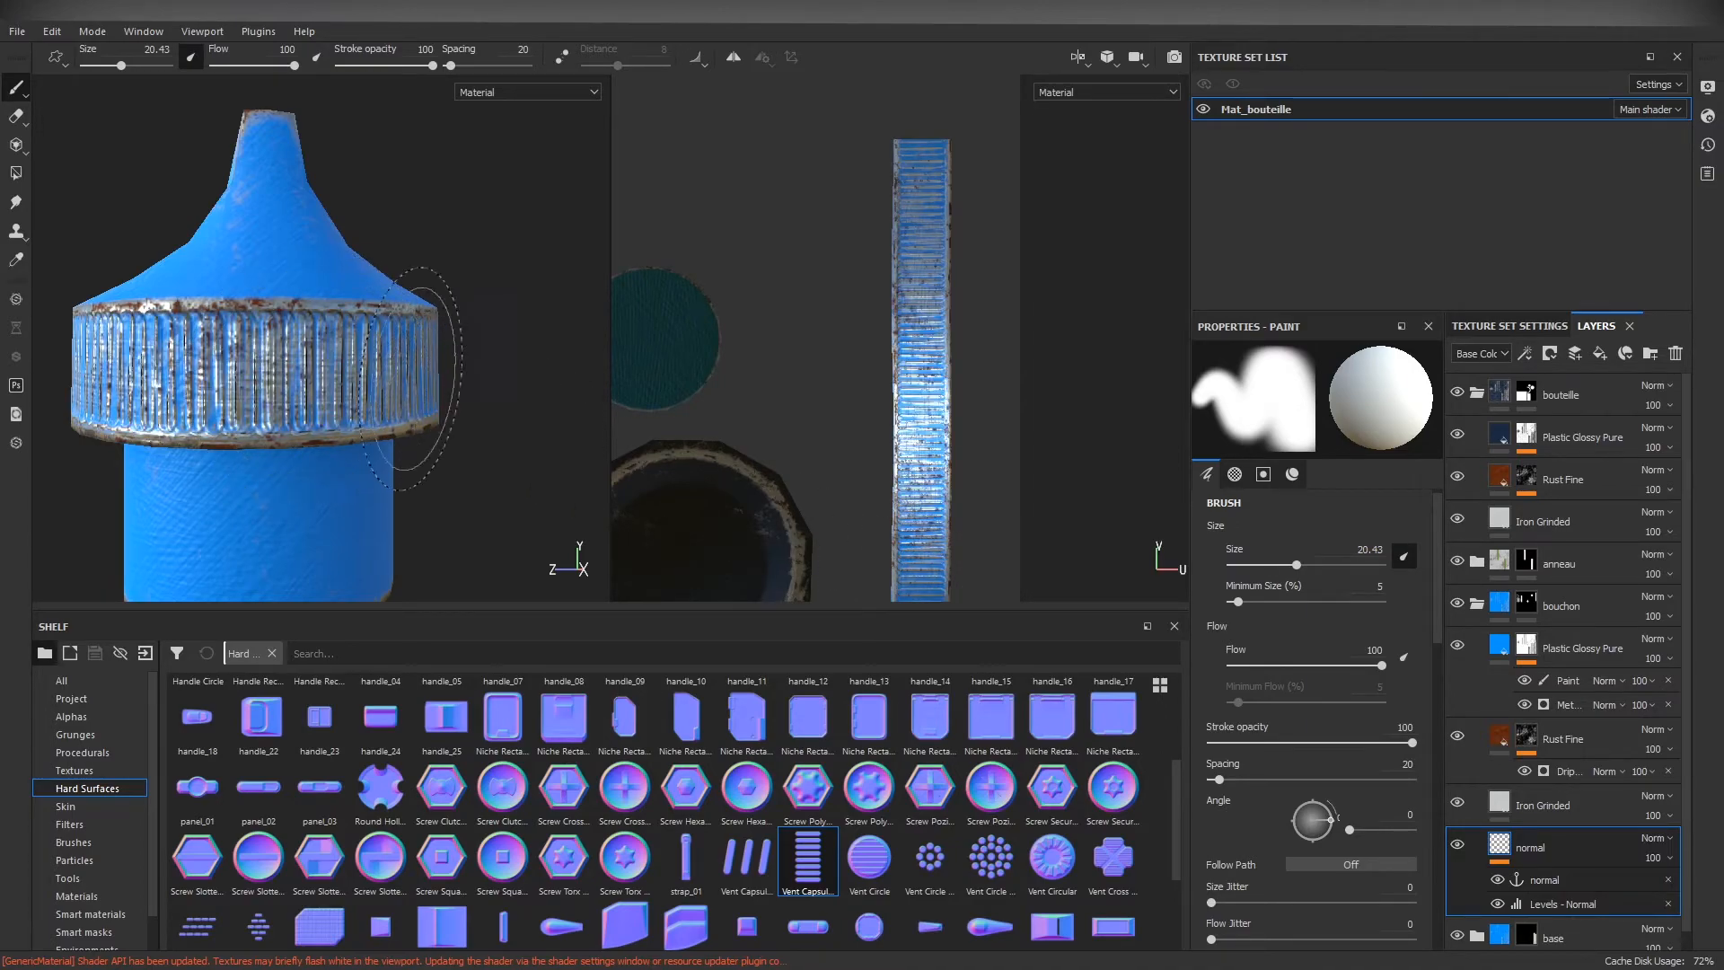
pyautogui.hotkey('ctrl', 'z')
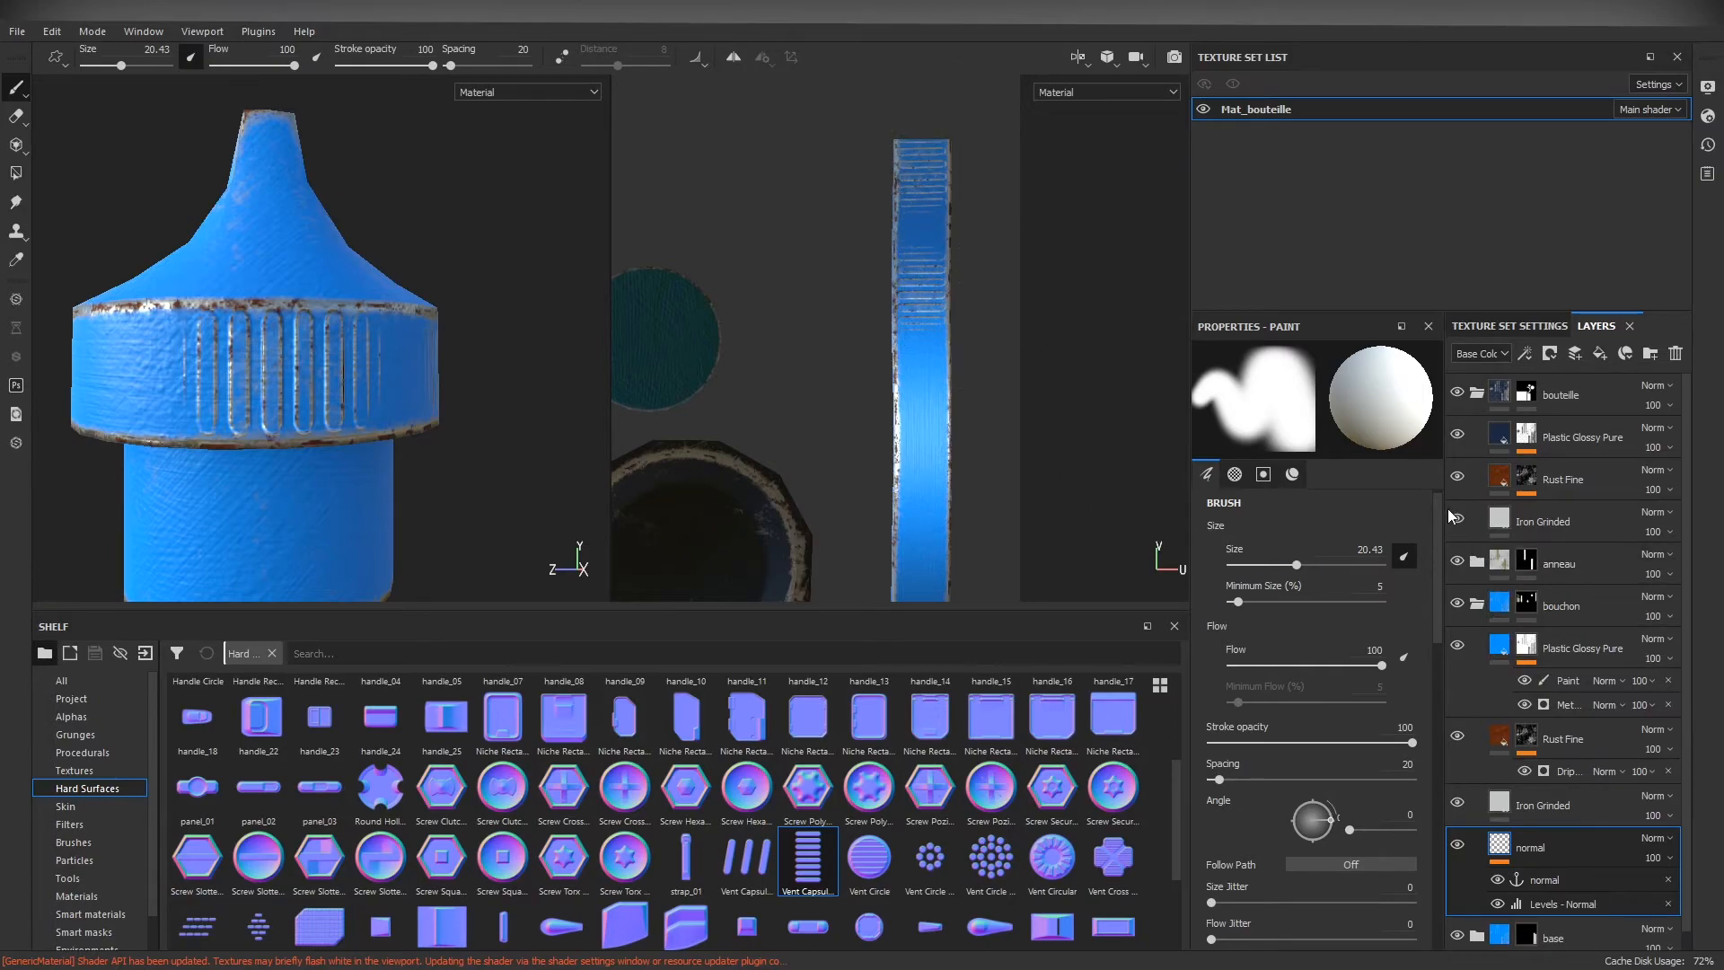
# Step: Remove the Vent Capsule Horizontal normal from the paint material and paint the uniform normal color over the existing grooves to erase them
pyautogui.scroll(-3, 1329, 584)
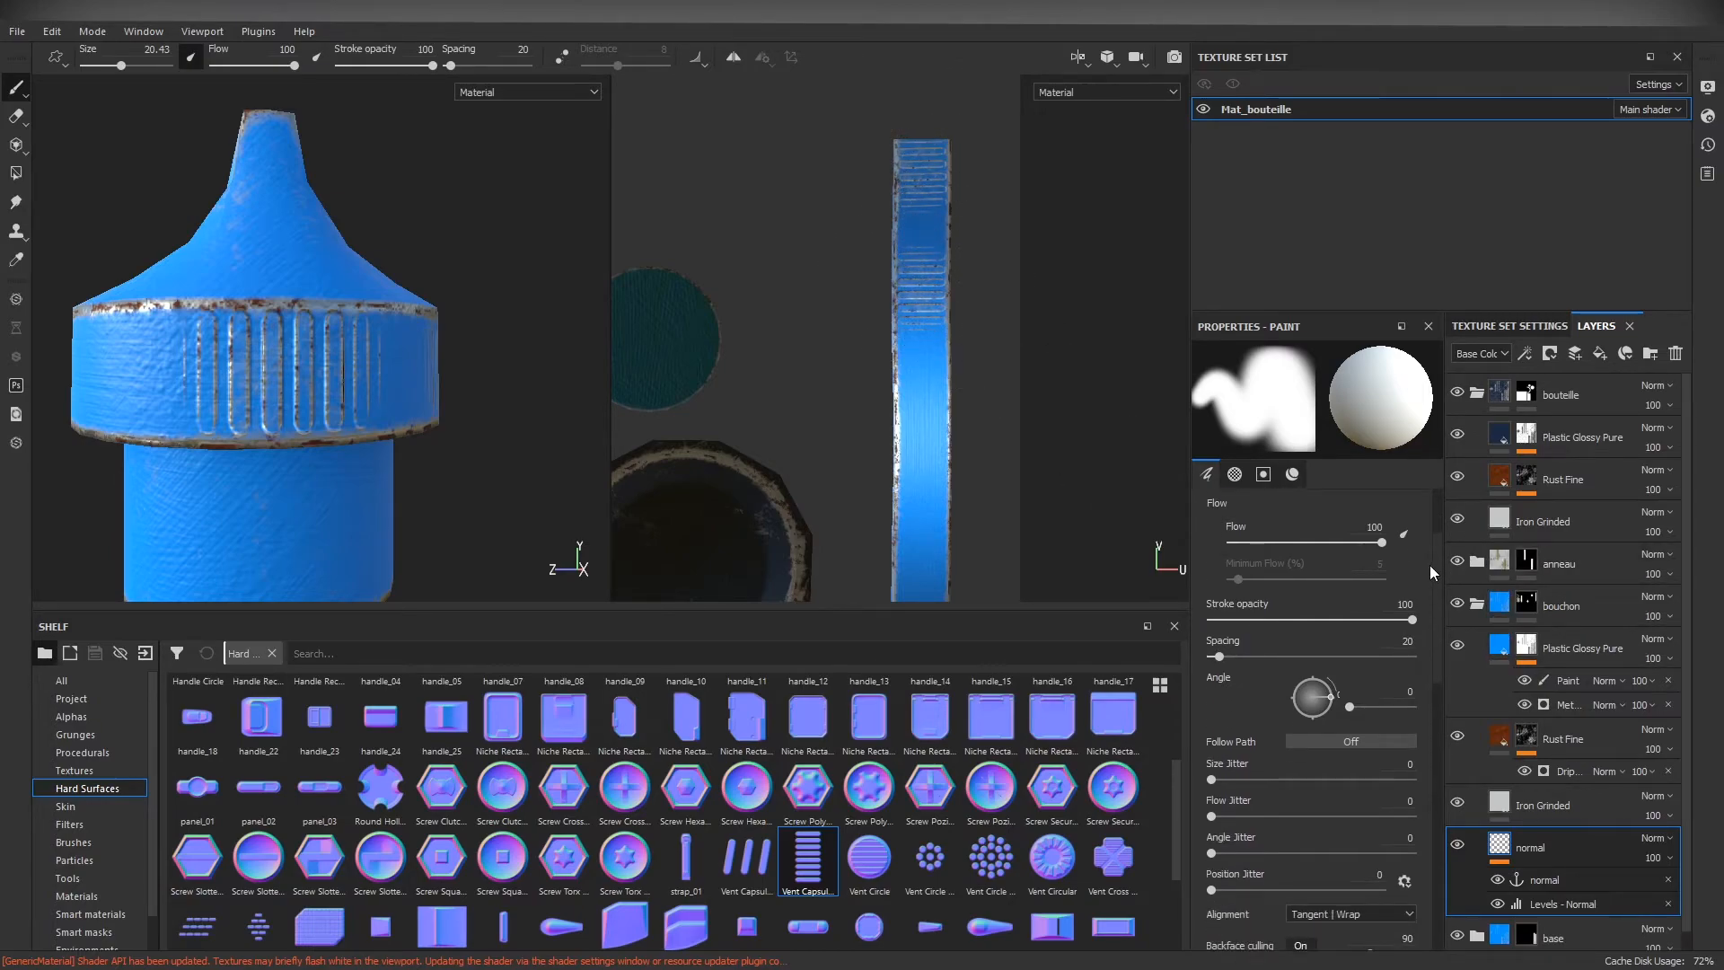
pyautogui.click(1291, 474)
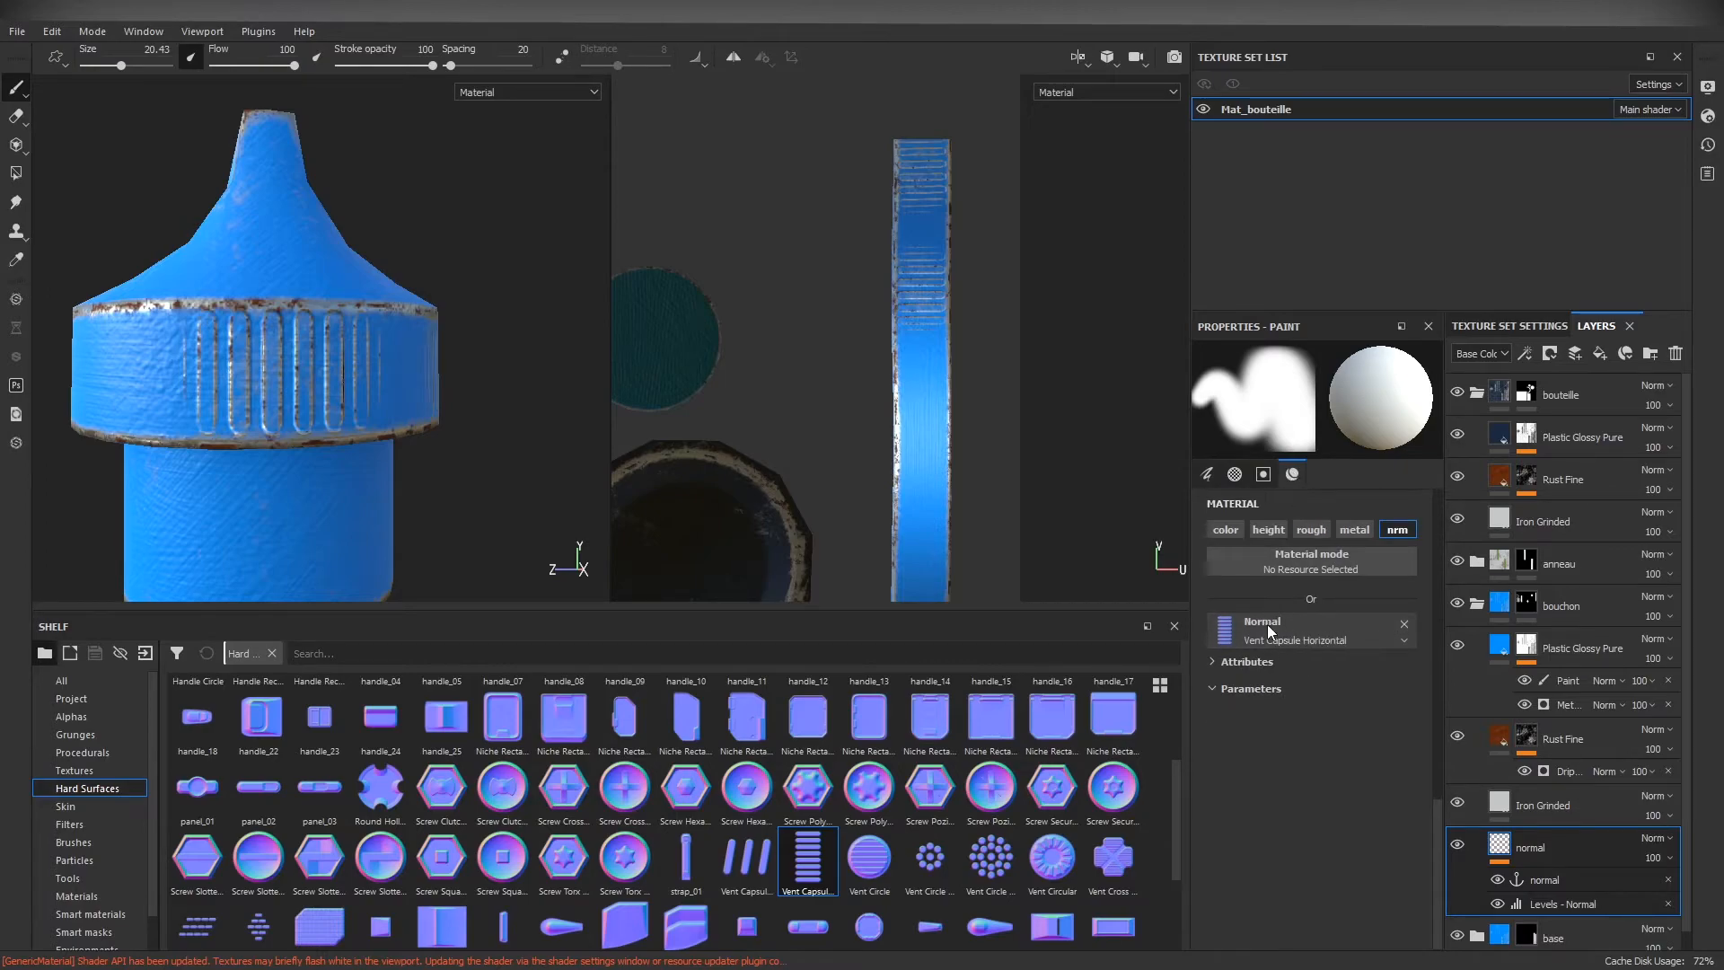
pyautogui.click(1402, 623)
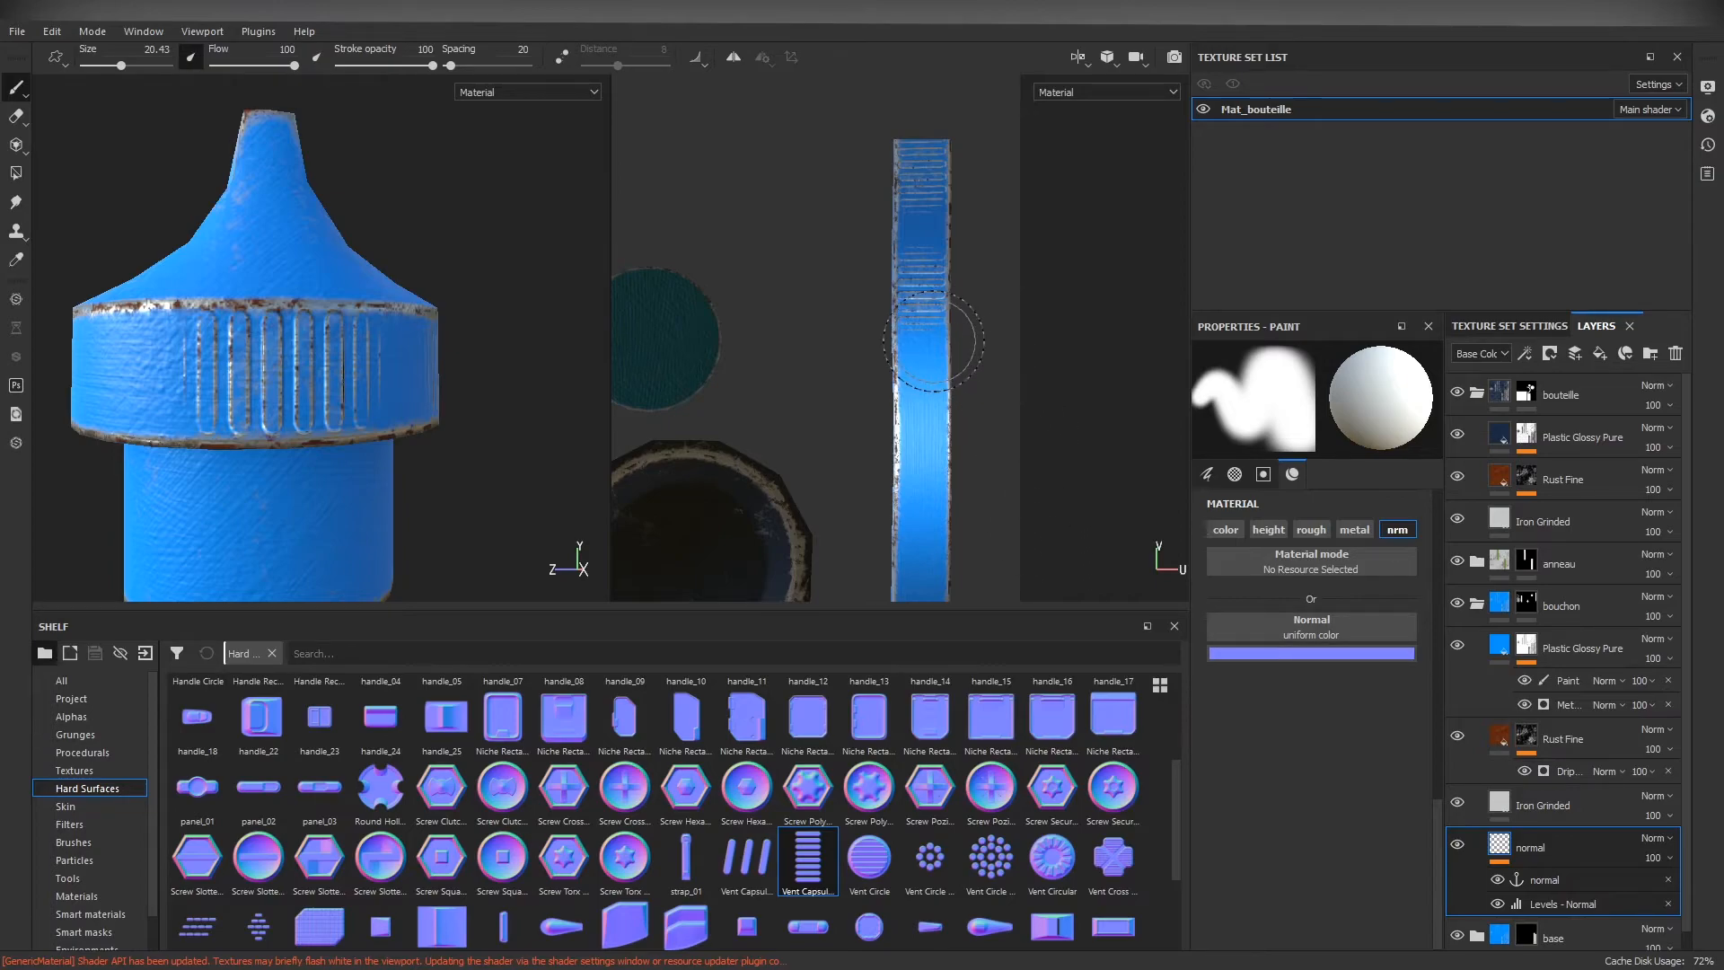
pyautogui.moveTo(386, 408)
pyautogui.mouseDown()
pyautogui.moveTo(375, 332)
pyautogui.moveTo(359, 395)
pyautogui.mouseUp()
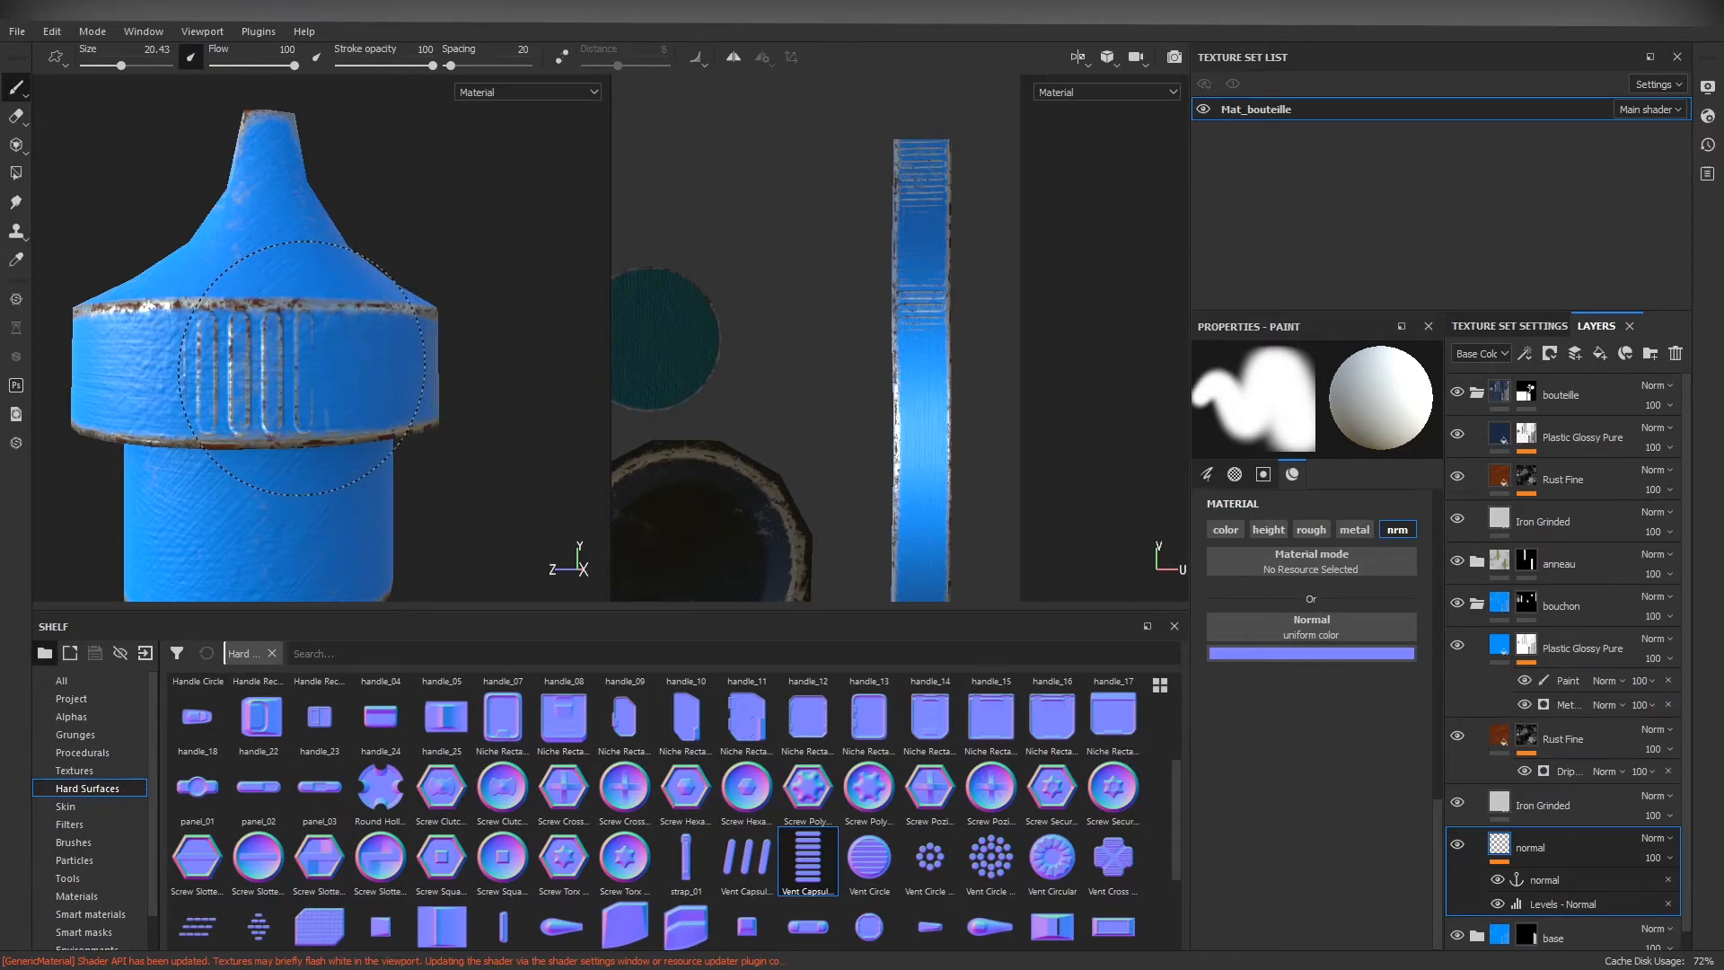
pyautogui.moveTo(957, 350); pyautogui.dragTo(913, 321)
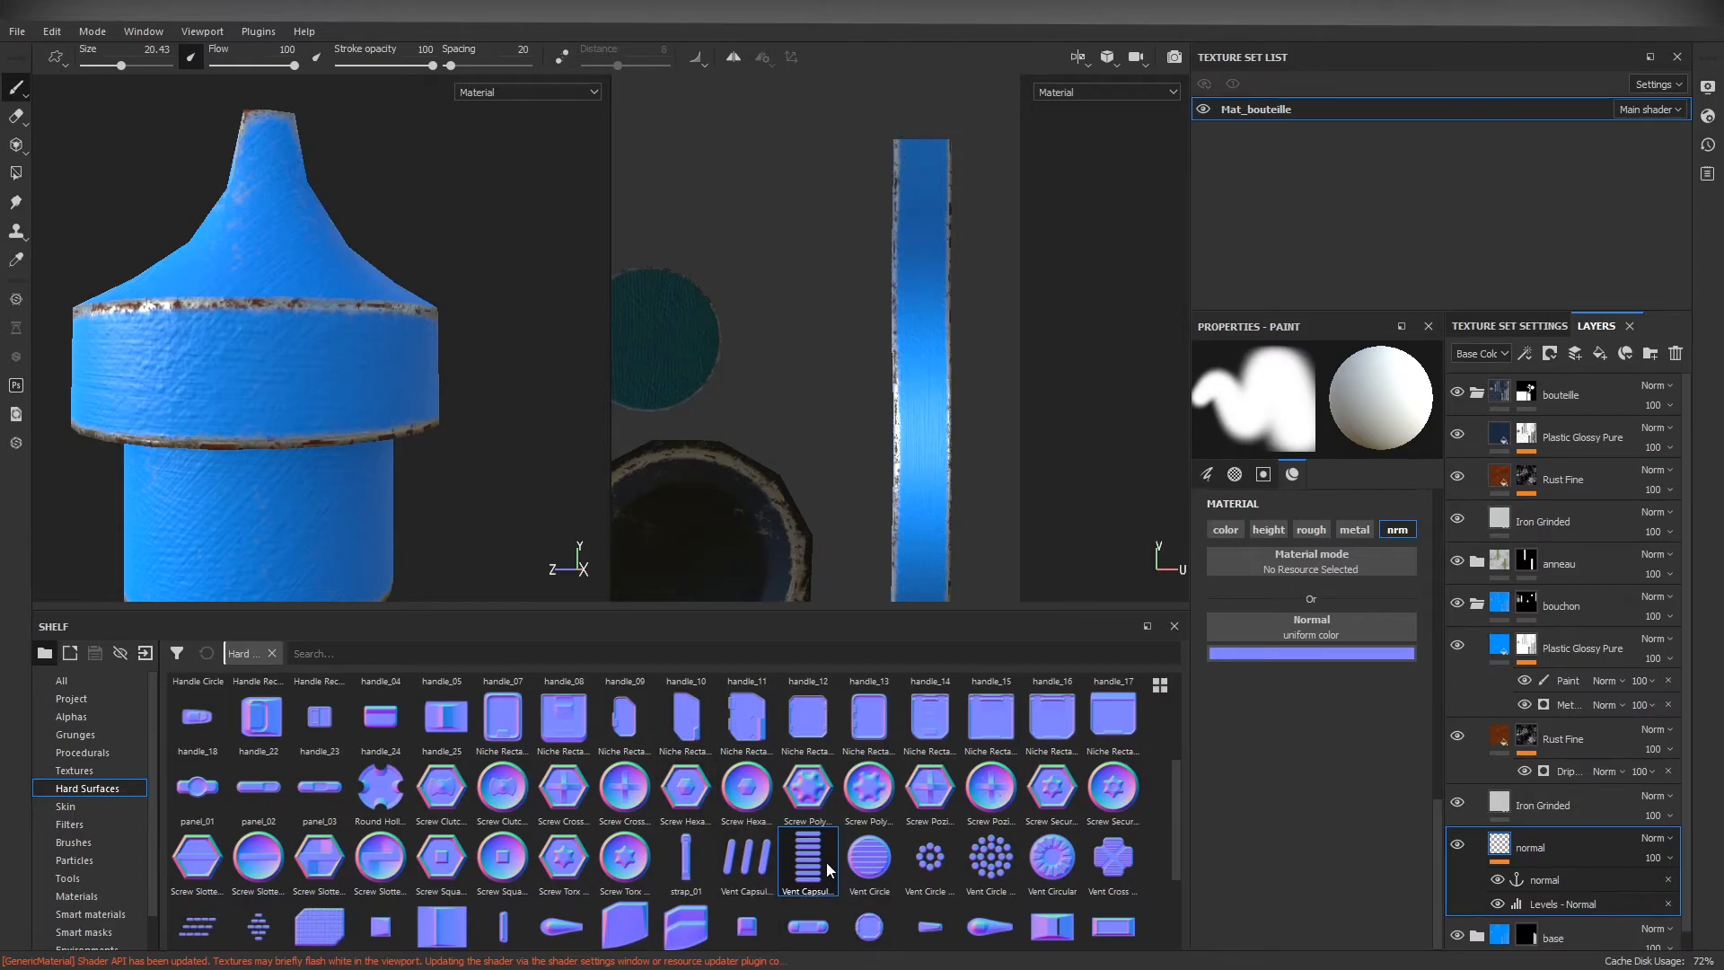
# Step: Assign Vent Capsule Horizontal to the paint material's normal channel and set the brush spacing to 90
pyautogui.moveTo(817, 864); pyautogui.dragTo(1344, 629)
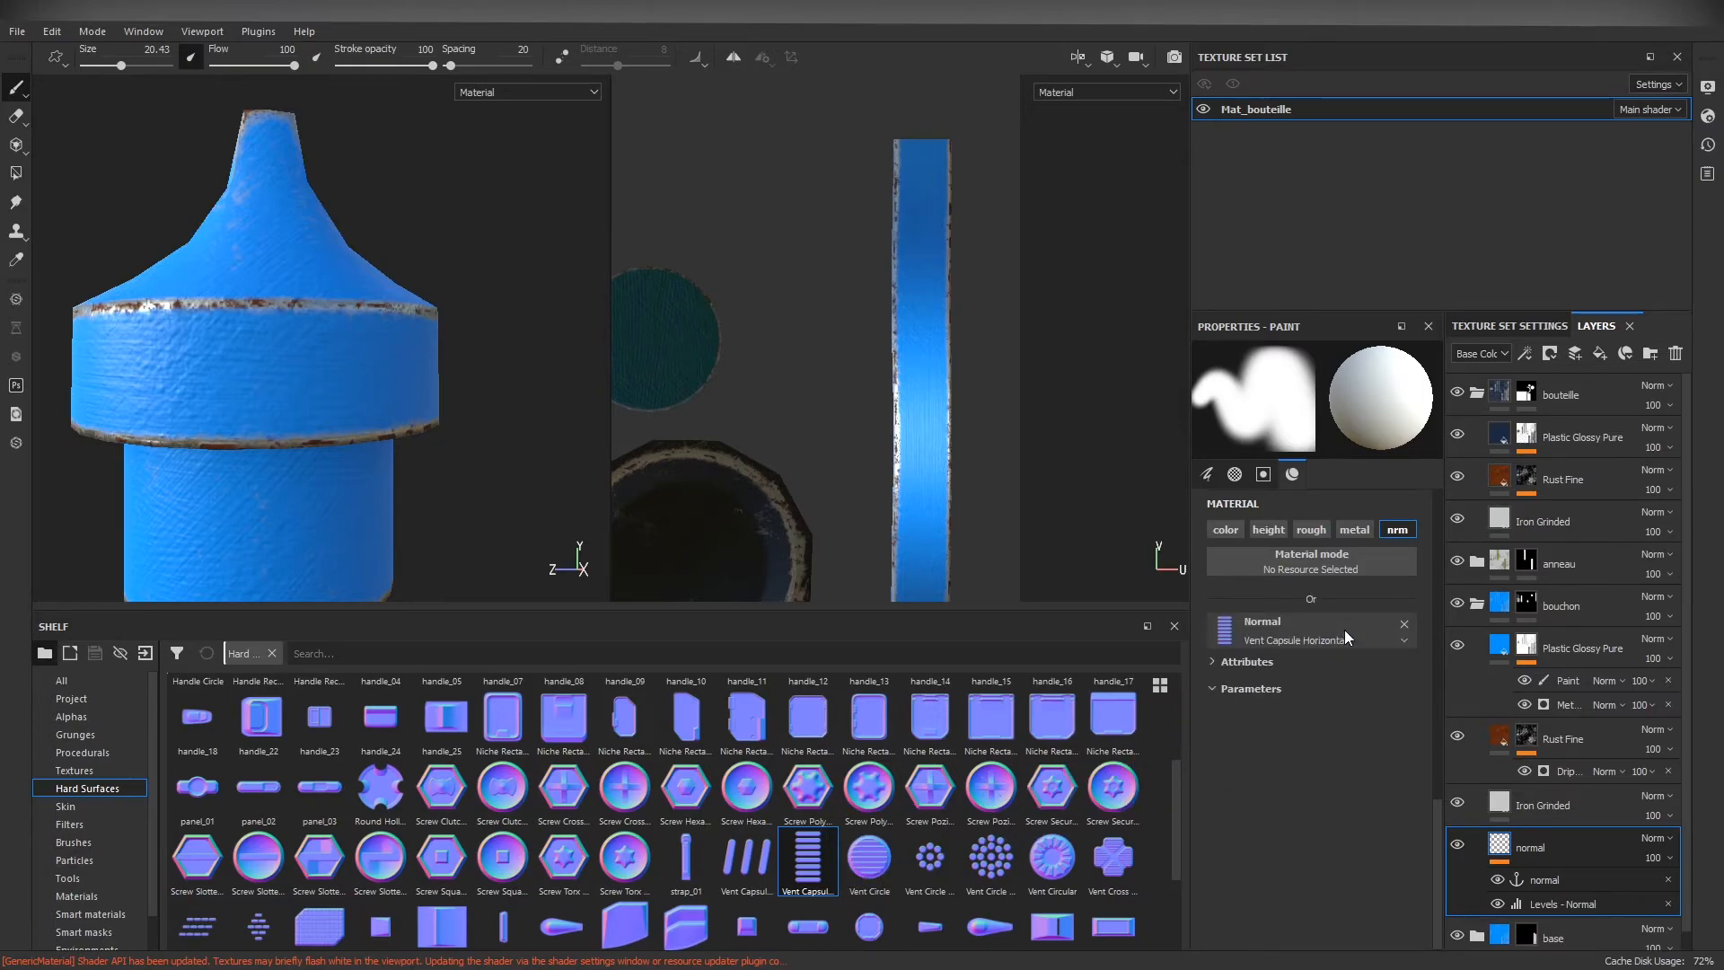
pyautogui.moveTo(1435, 810)
pyautogui.mouseDown()
pyautogui.moveTo(1475, 547)
pyautogui.moveTo(1447, 496)
pyautogui.mouseUp()
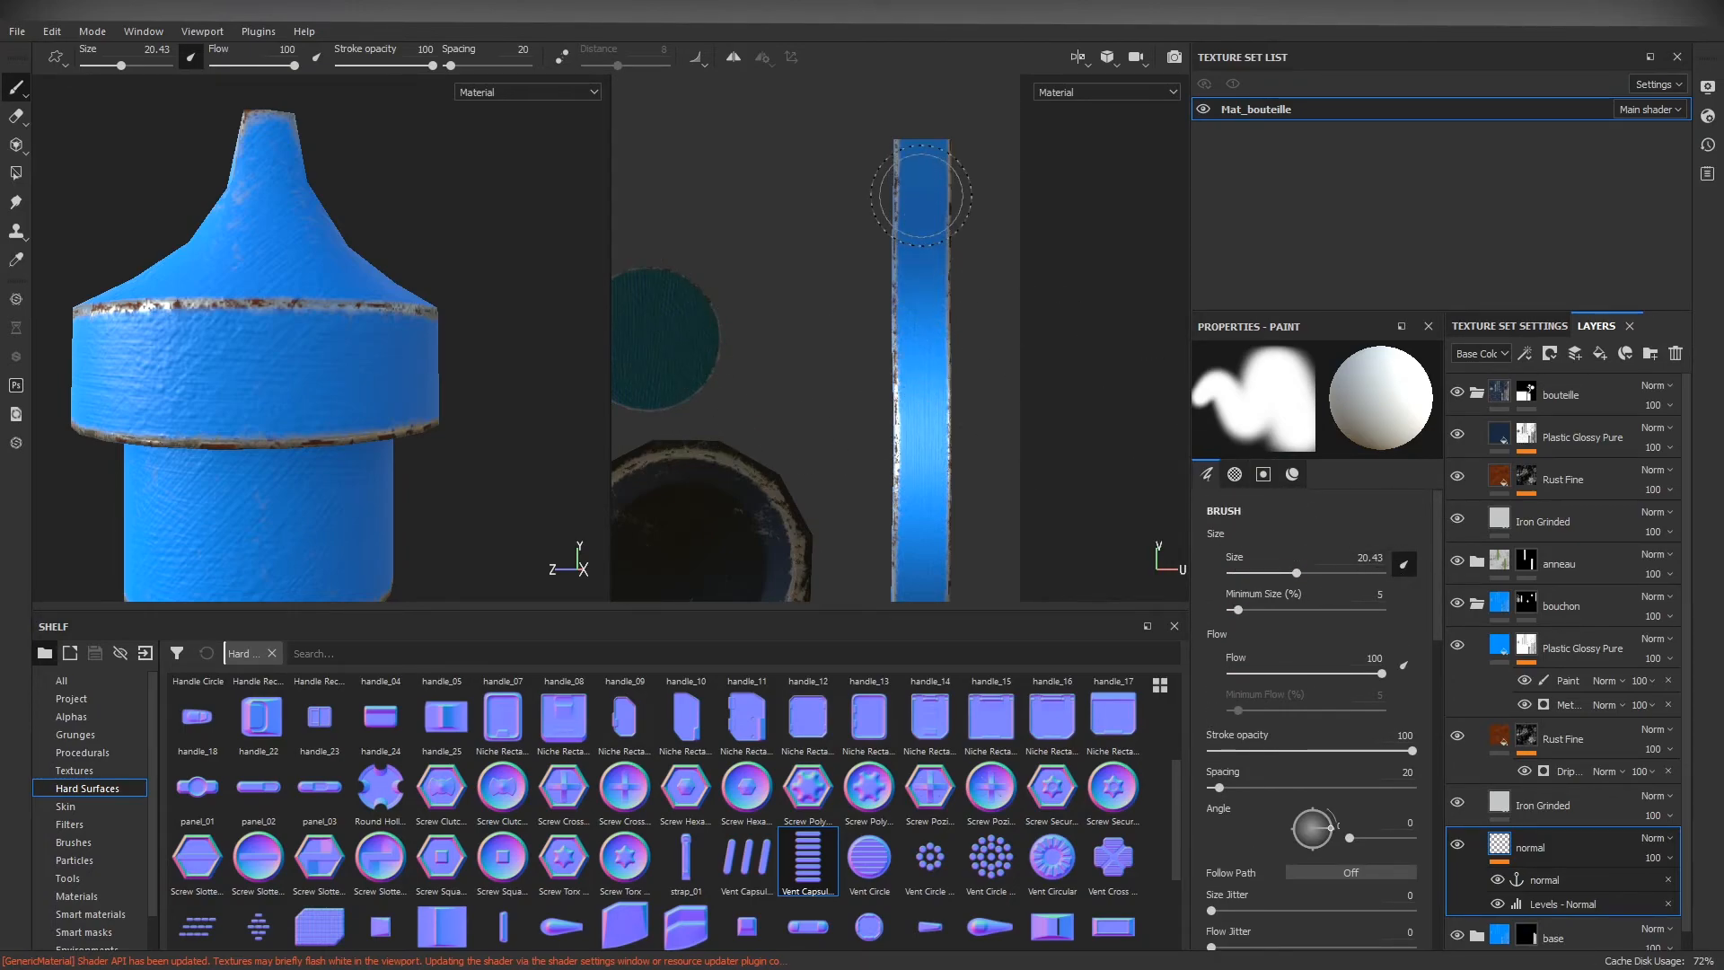
pyautogui.keyDown('alt'); pyautogui.moveTo(989, 283); pyautogui.dragTo(884, 267, button='right'); pyautogui.keyUp('alt')
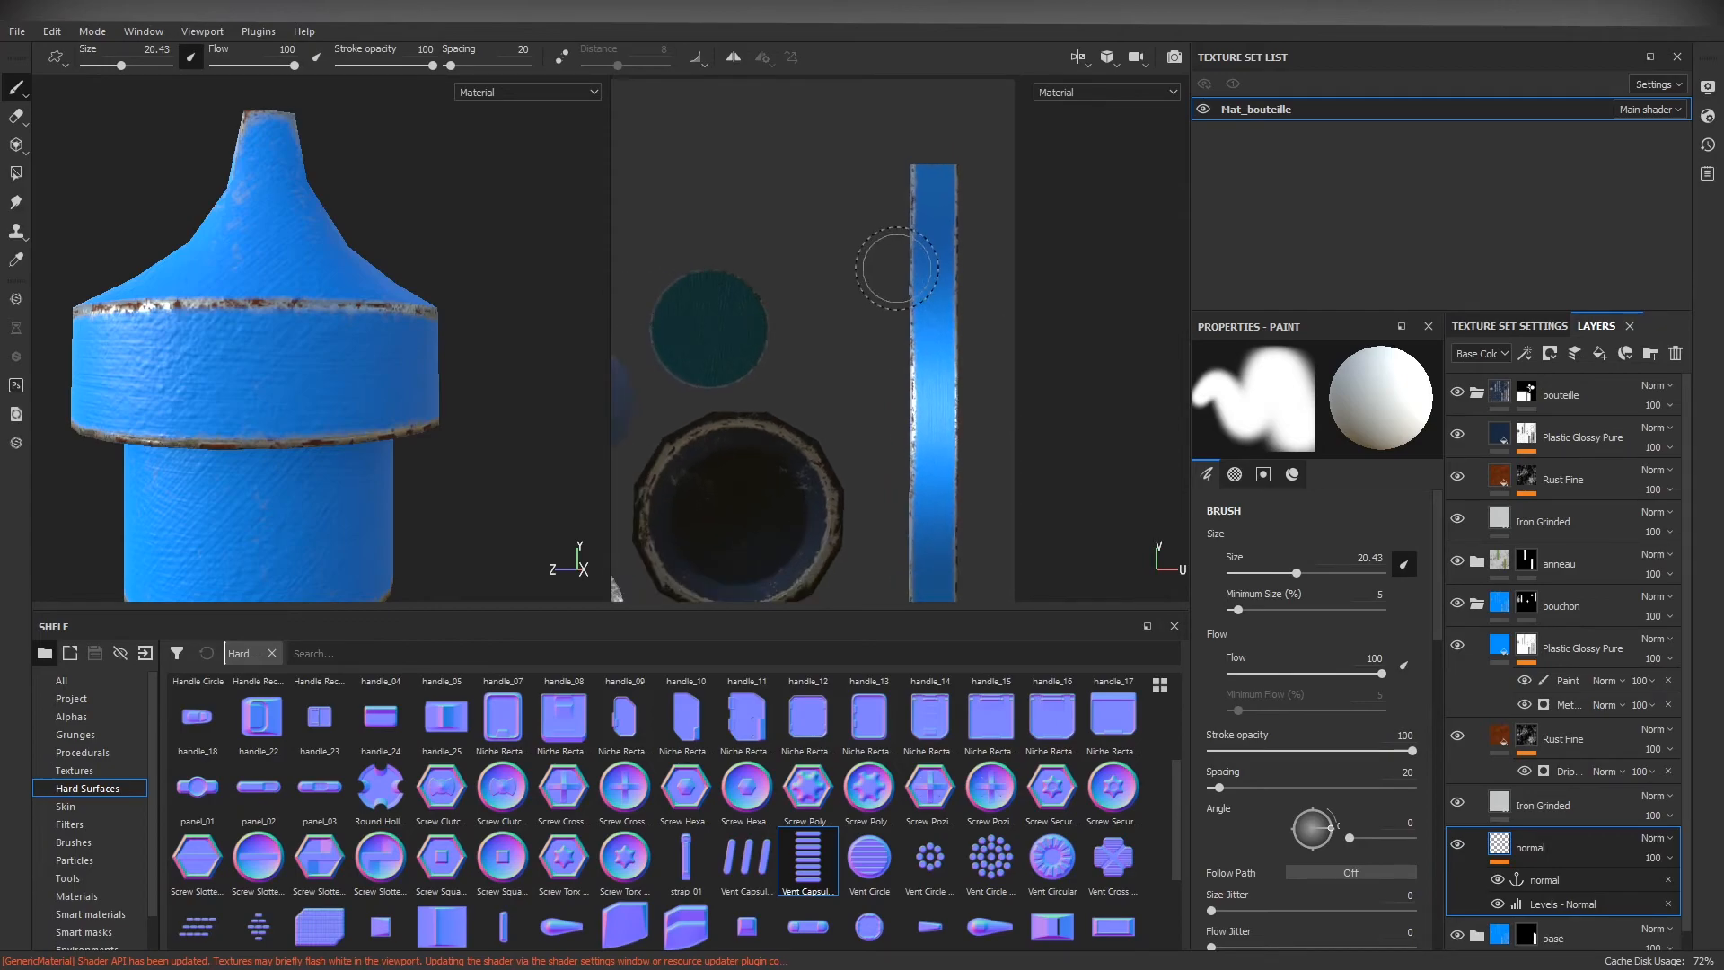
pyautogui.keyDown('alt'); pyautogui.moveTo(898, 270); pyautogui.dragTo(881, 219, button='middle'); pyautogui.keyUp('alt')
pyautogui.keyDown('alt'); pyautogui.moveTo(896, 254); pyautogui.dragTo(891, 232, button='right'); pyautogui.keyUp('alt')
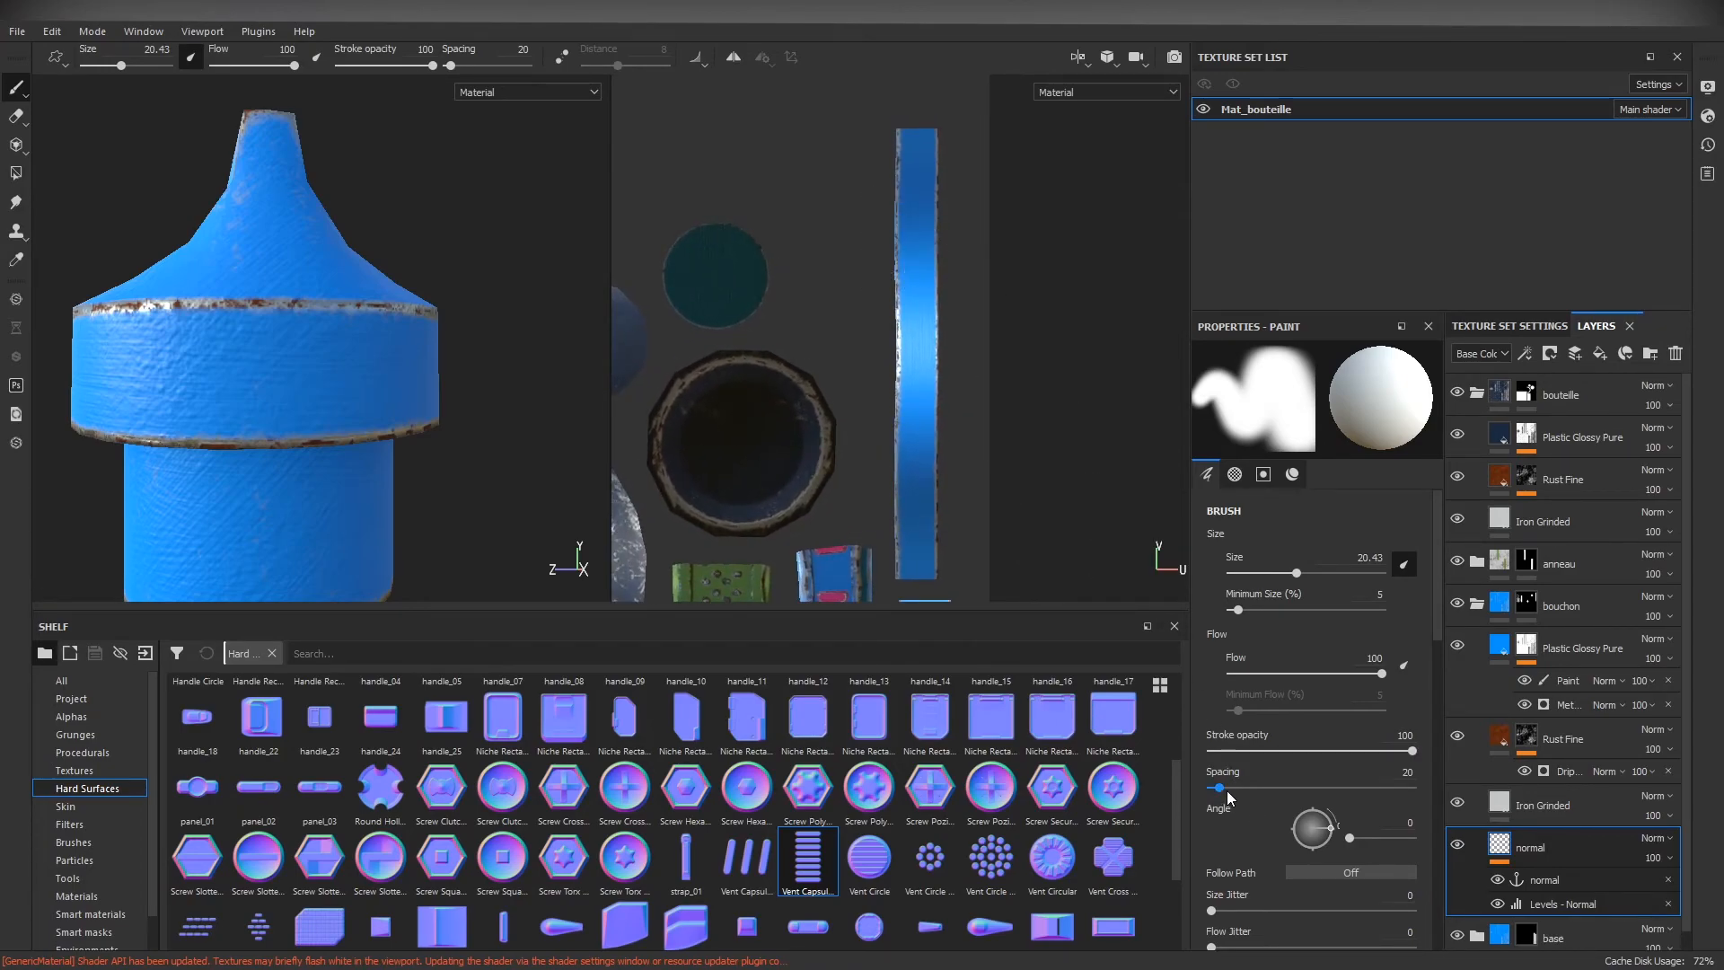
pyautogui.moveTo(1227, 789)
pyautogui.mouseDown()
pyautogui.moveTo(1319, 781)
pyautogui.moveTo(1256, 781)
pyautogui.mouseUp()
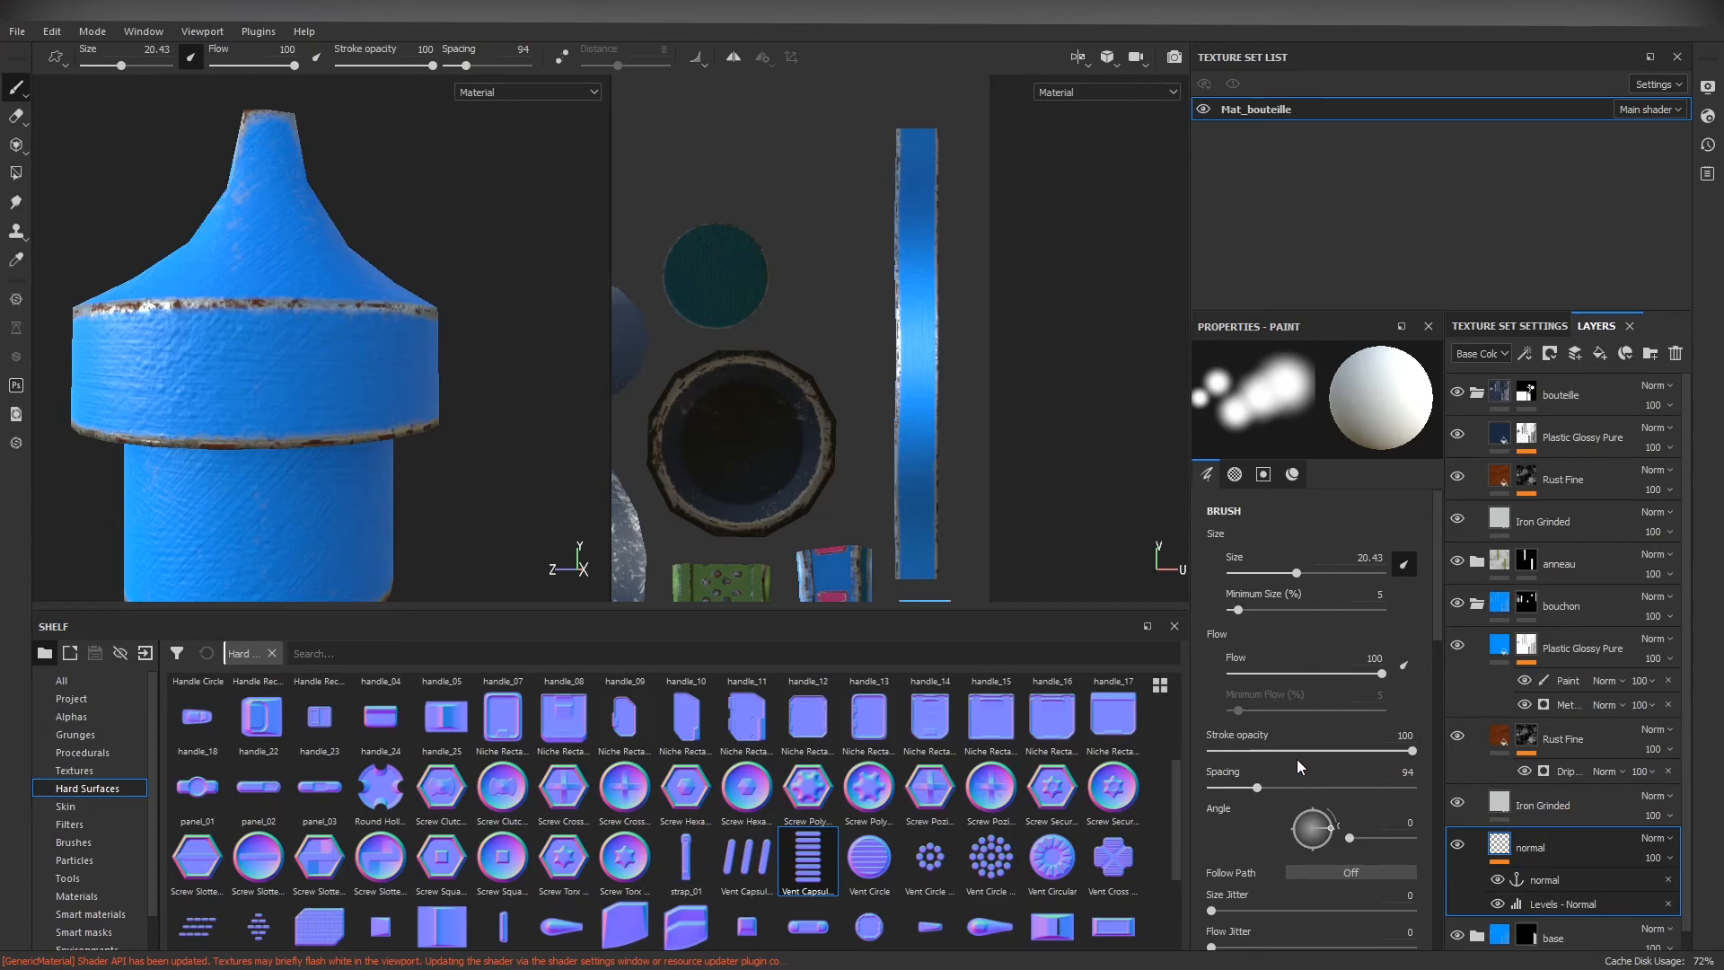
pyautogui.write('90')
pyautogui.press('Return')
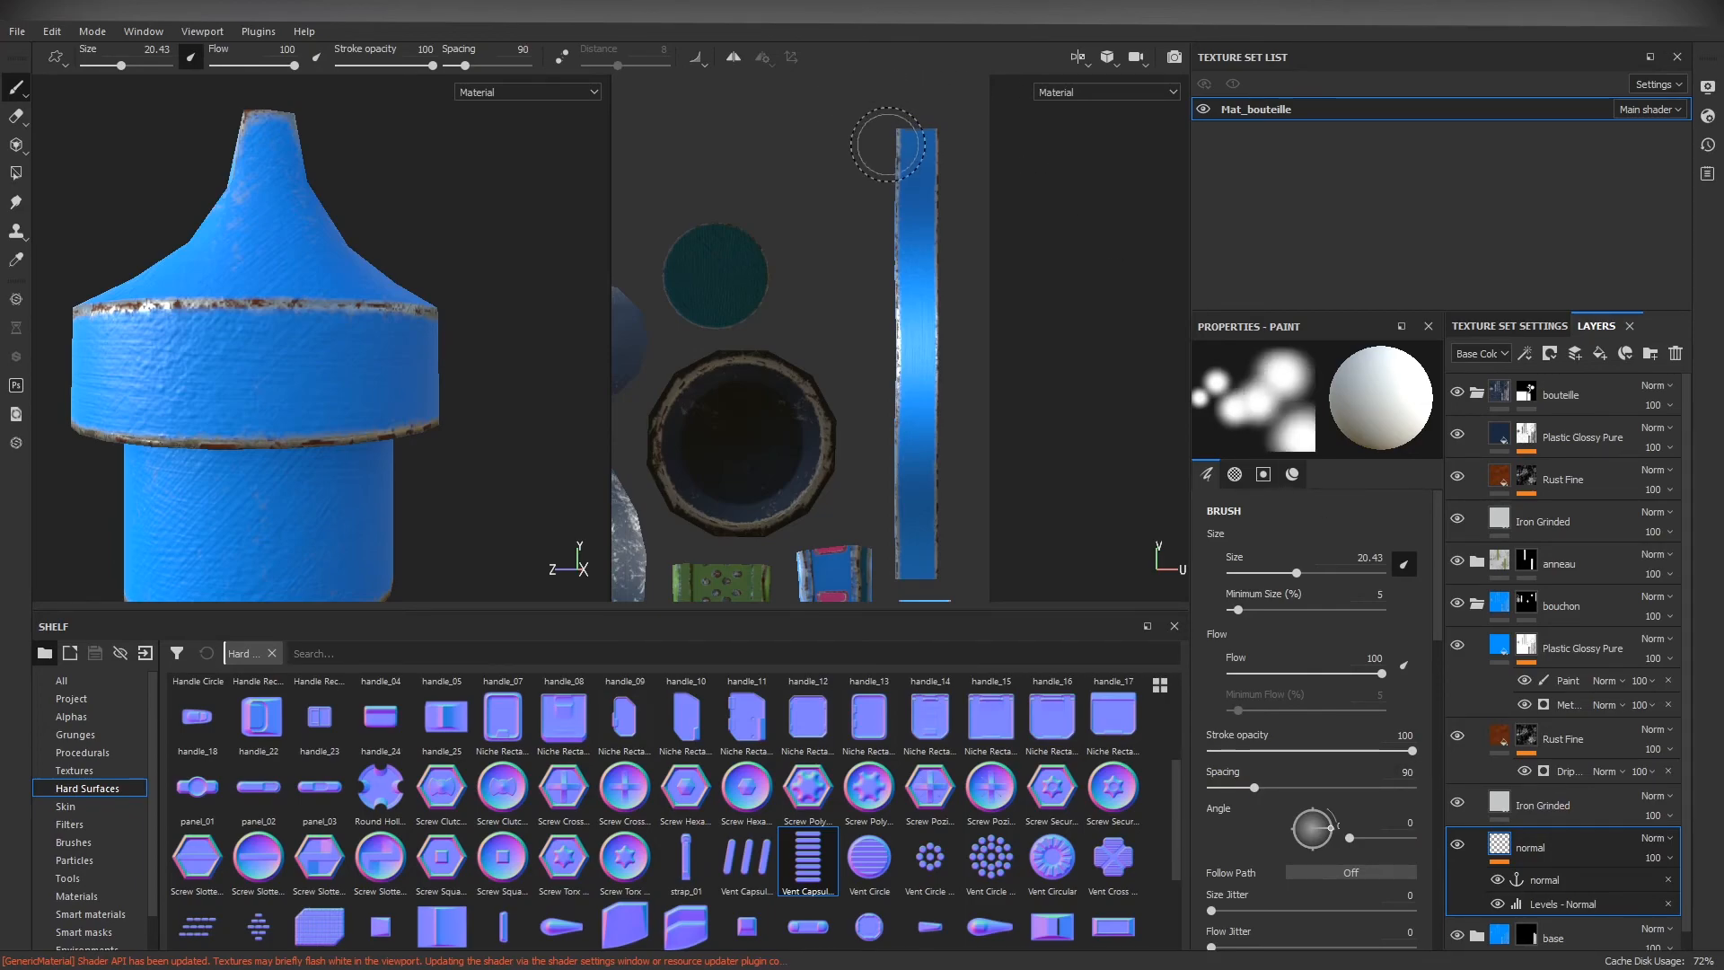
# Step: Paint a snapped straight line of vent capsules along the full length of the cap band's UV island
pyautogui.click(916, 146)
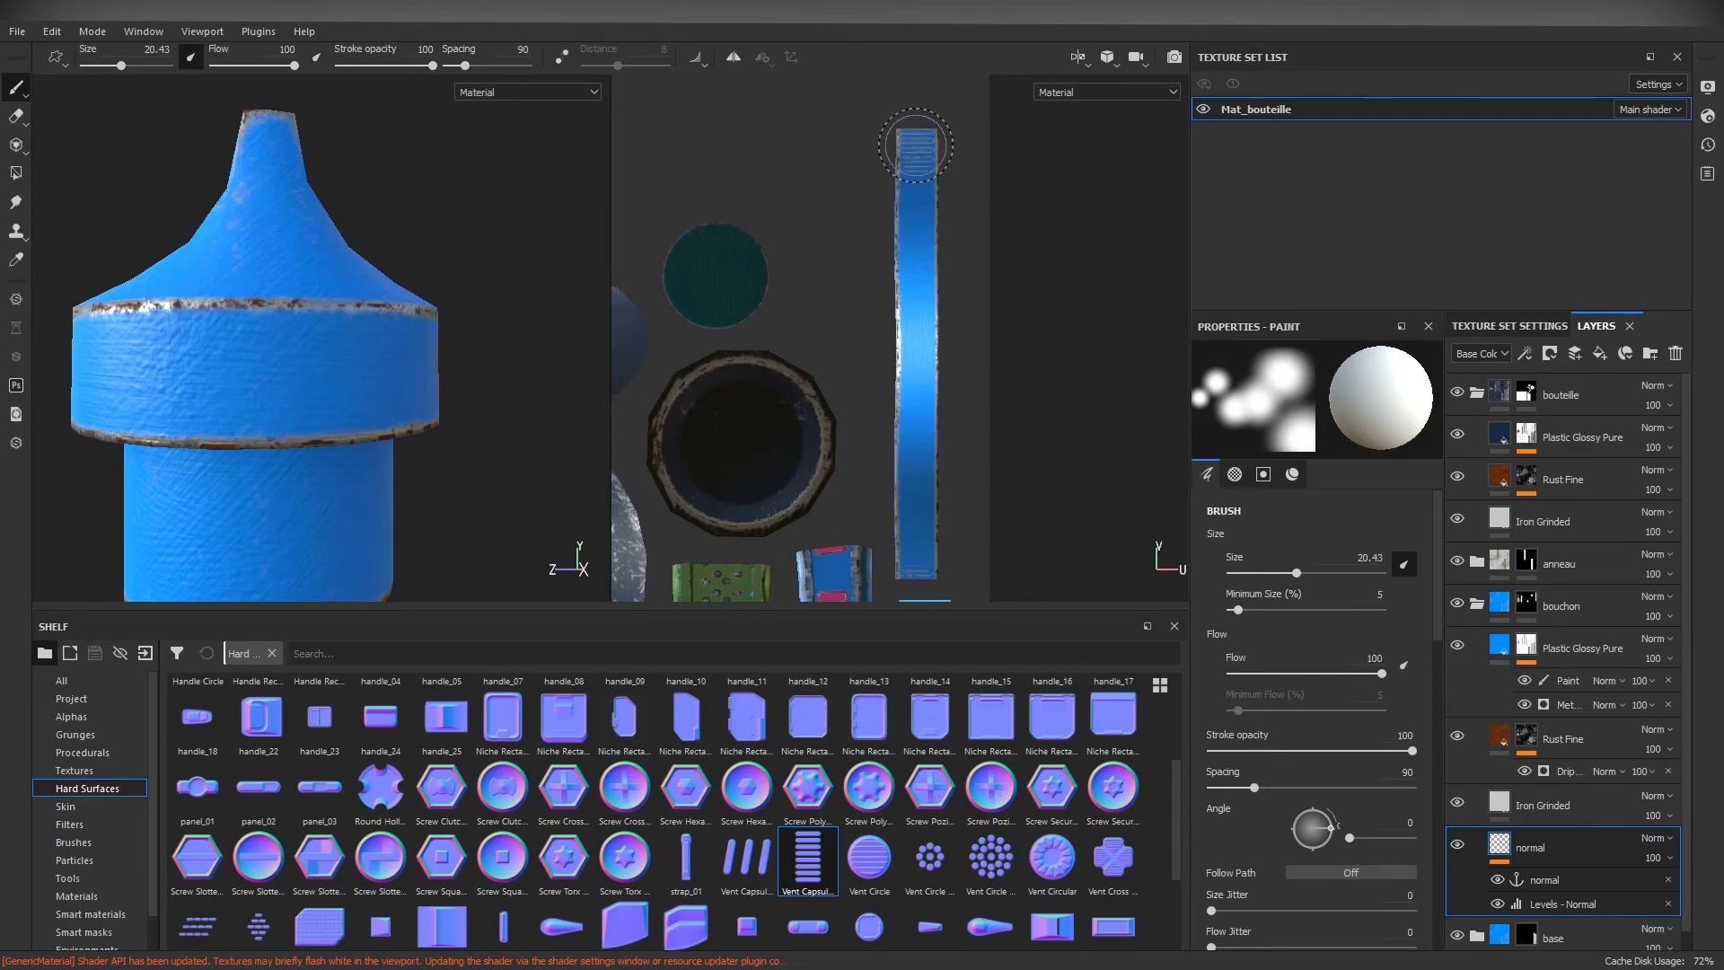
pyautogui.press('shift')
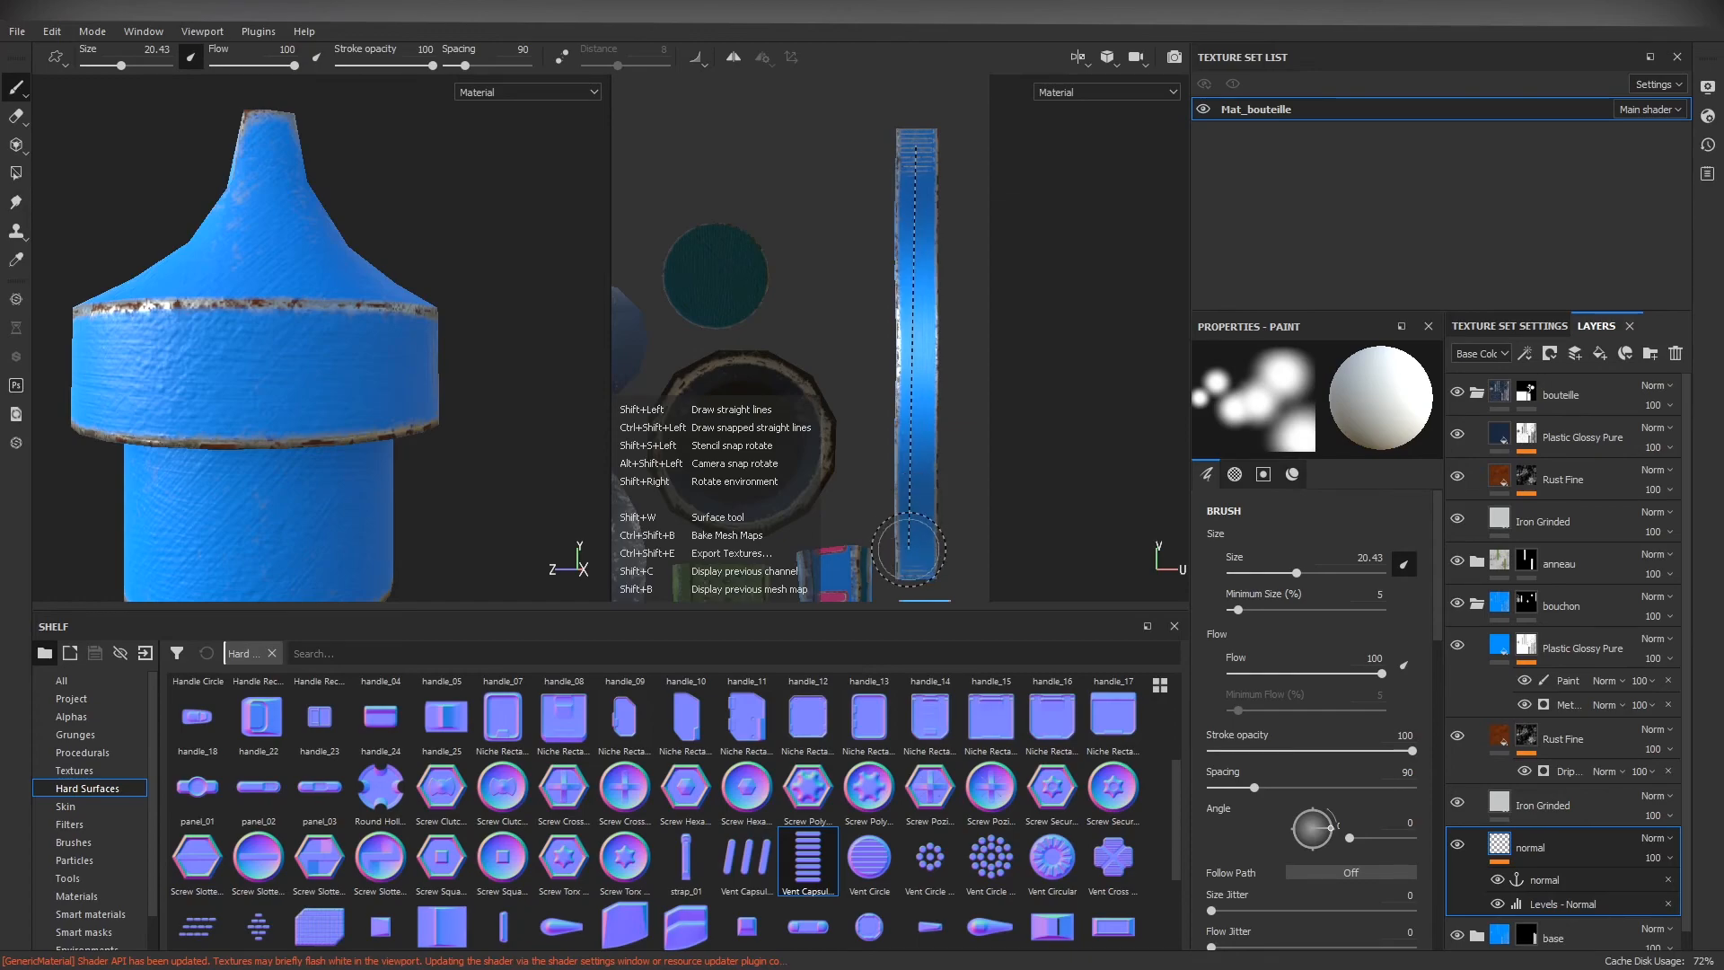
pyautogui.press('ctrl')
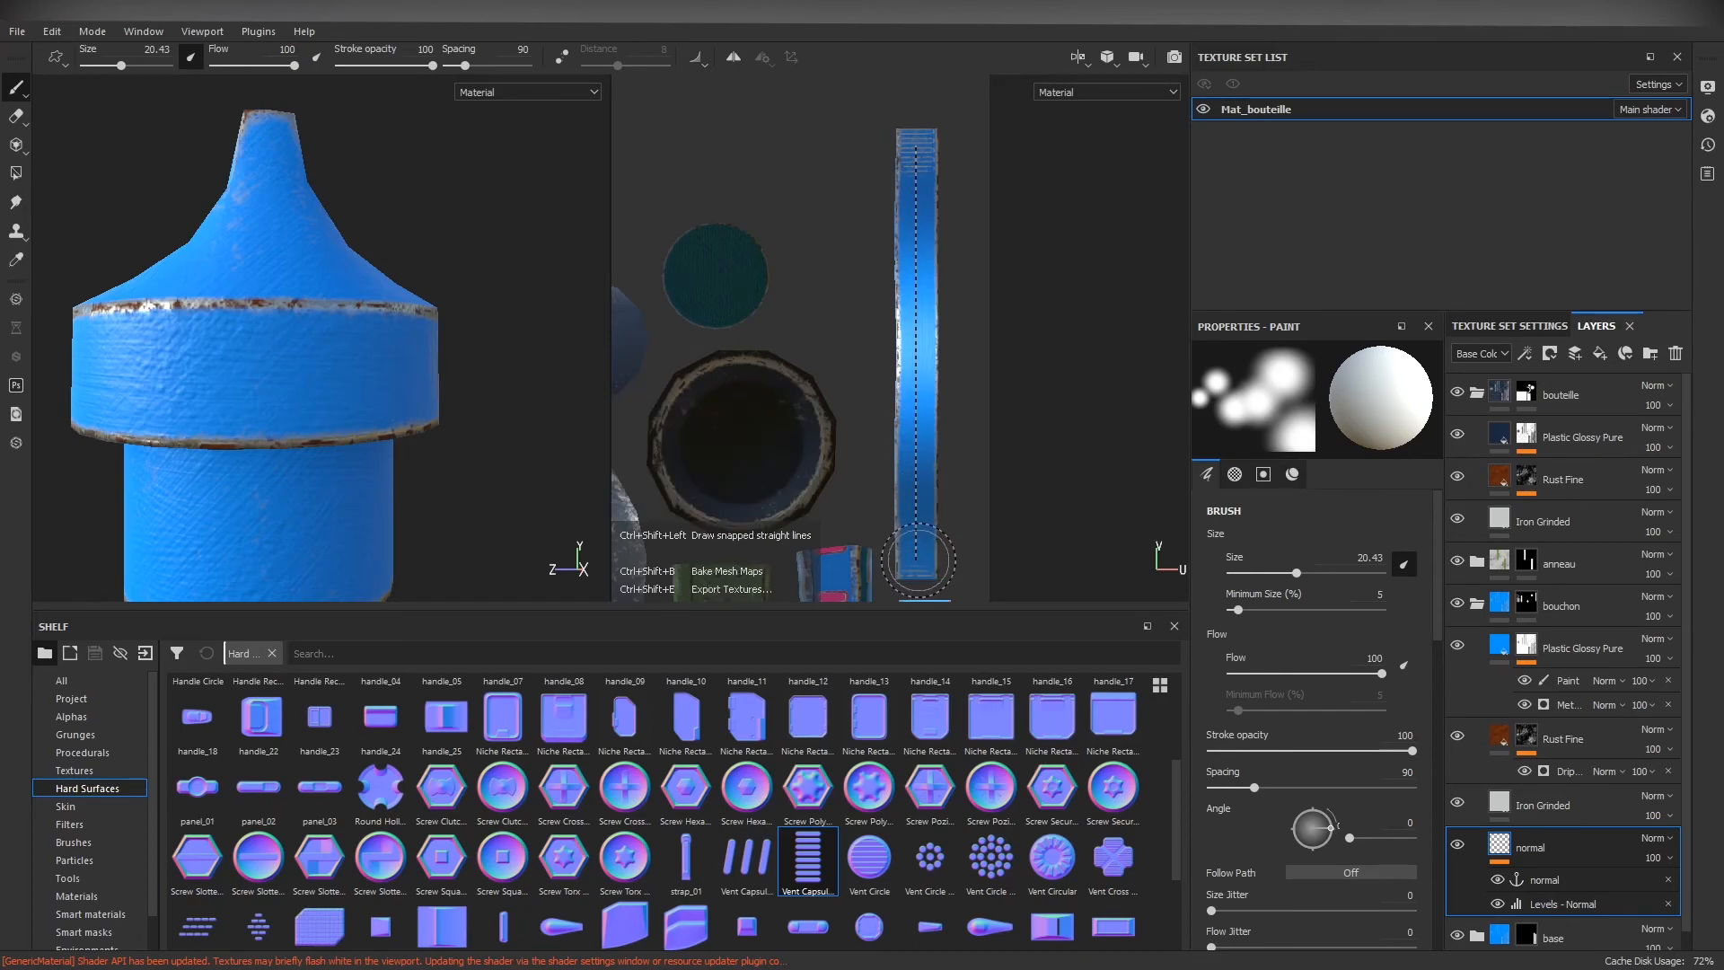
pyautogui.keyDown('ctrl'); pyautogui.keyDown('shift'); pyautogui.click(916, 561); pyautogui.keyUp('shift'); pyautogui.keyUp('ctrl')
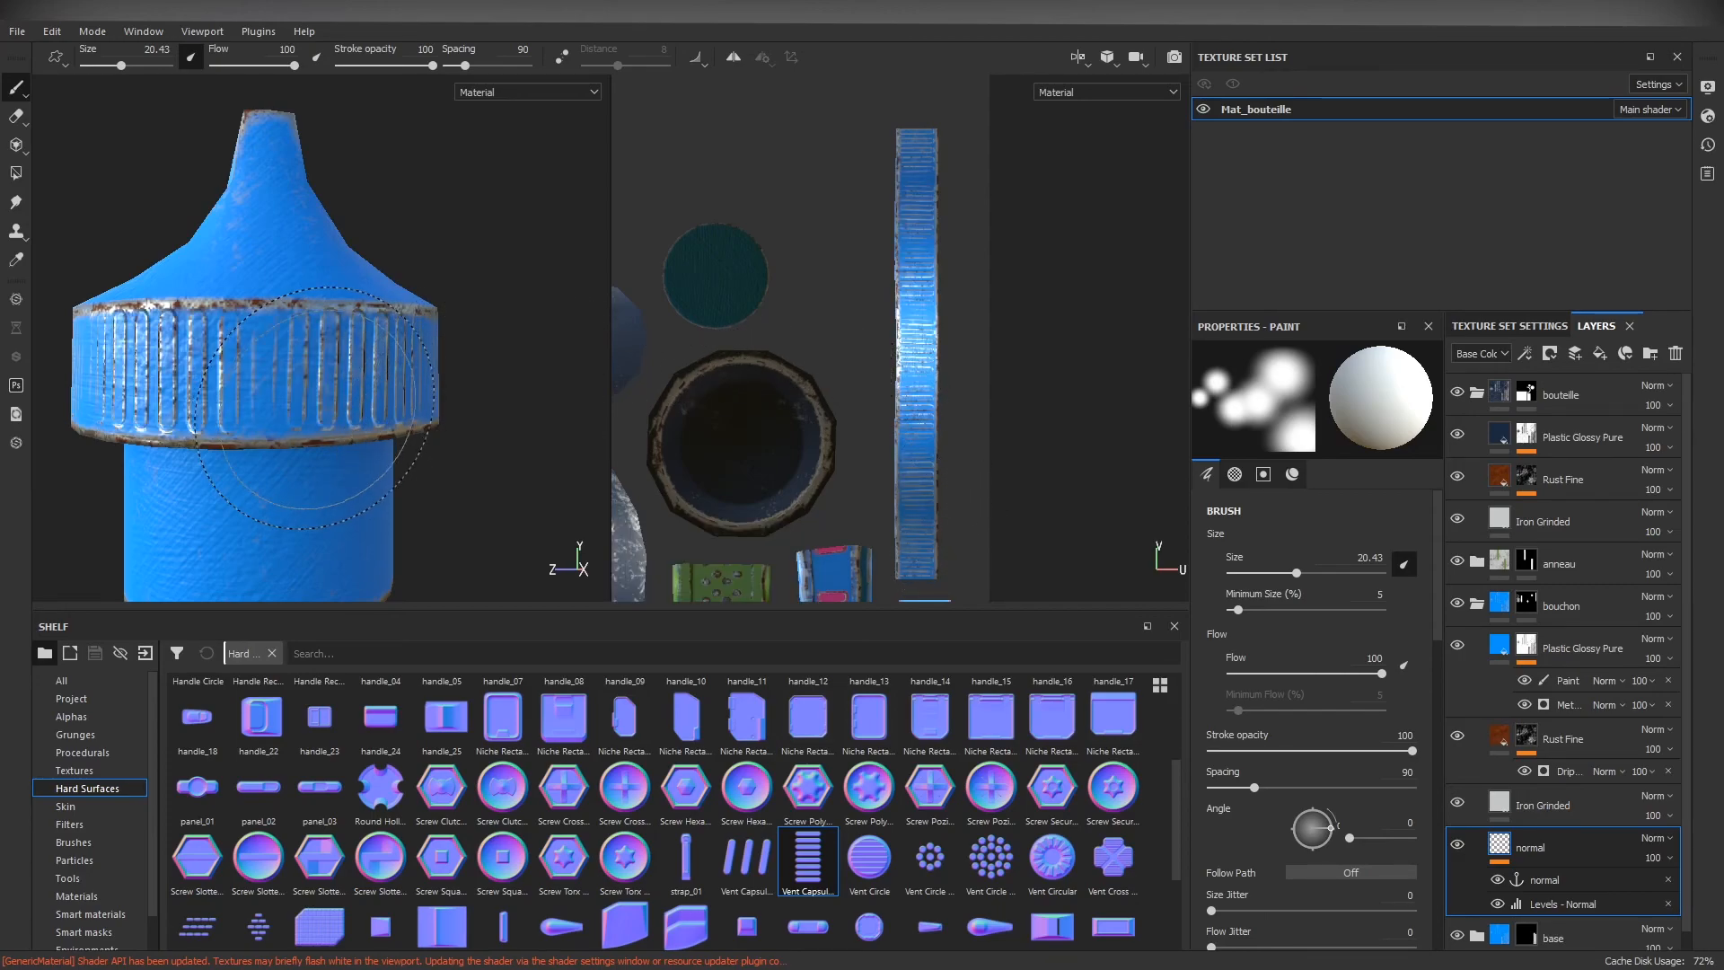
# Step: Examine the grooves and their edge wear all around the cap in the 3D view
pyautogui.keyDown('alt'); pyautogui.moveTo(463, 449); pyautogui.dragTo(477, 433); pyautogui.keyUp('alt')
pyautogui.keyDown('alt'); pyautogui.moveTo(477, 433); pyautogui.dragTo(395, 458, button='right'); pyautogui.keyUp('alt')
pyautogui.keyDown('alt'); pyautogui.moveTo(395, 458); pyautogui.dragTo(503, 449); pyautogui.keyUp('alt')
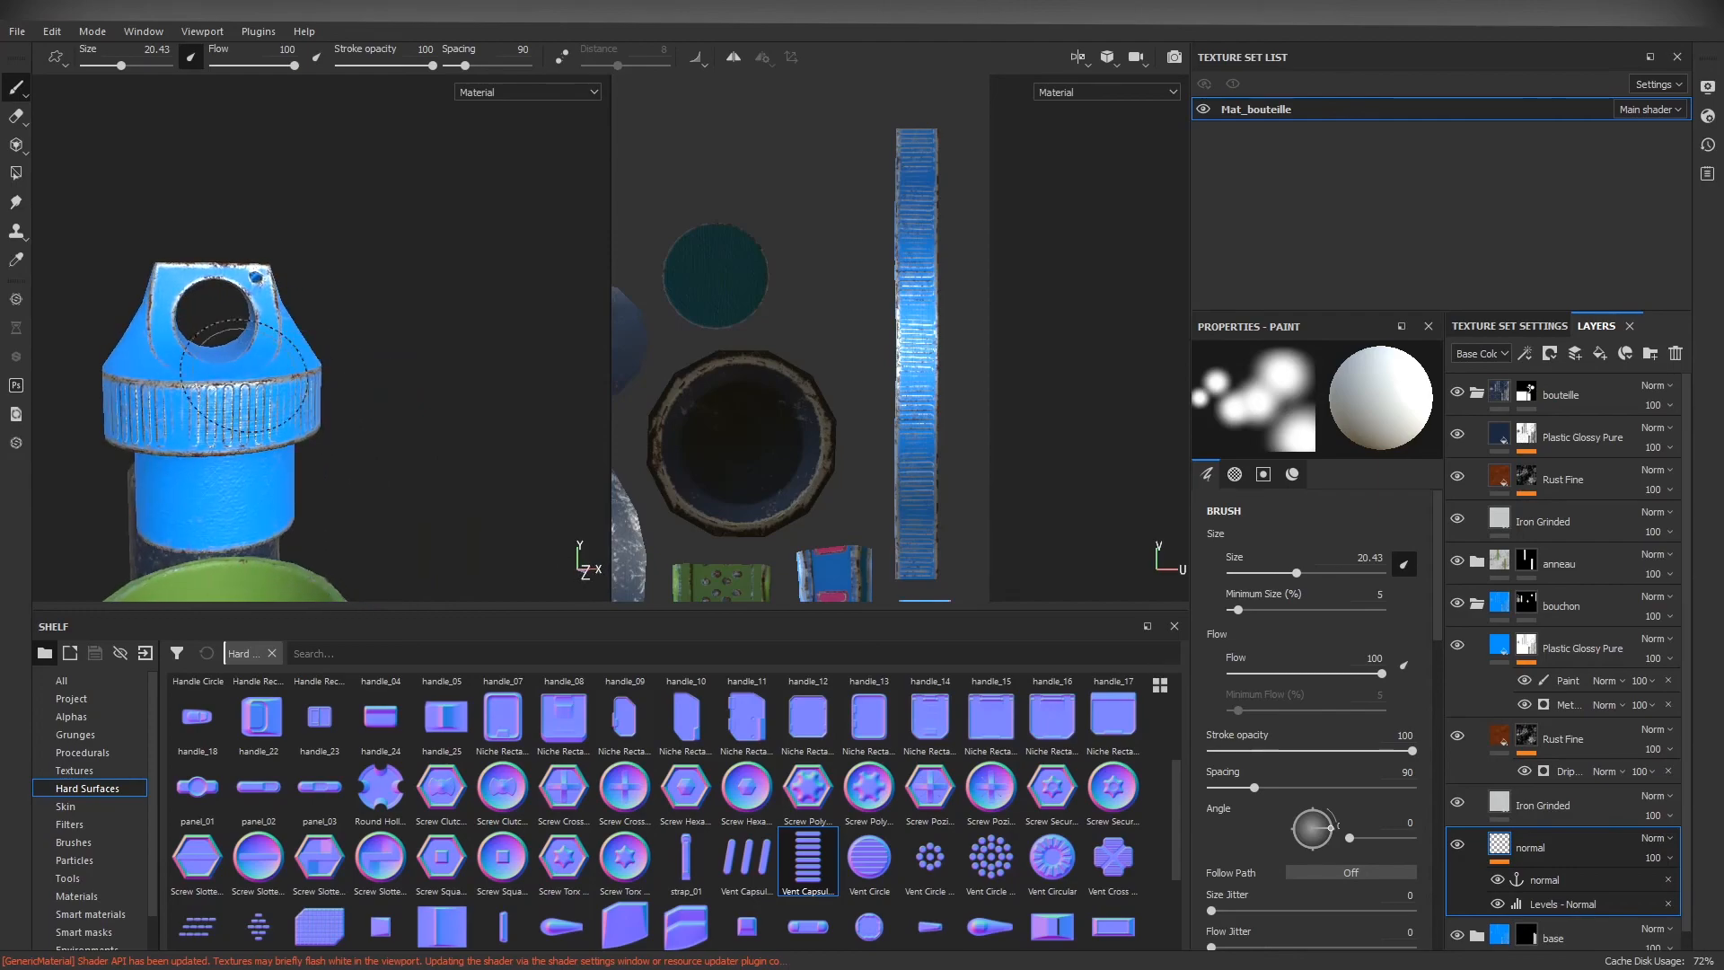
pyautogui.keyDown('alt'); pyautogui.moveTo(503, 449); pyautogui.dragTo(598, 397, button='right'); pyautogui.keyUp('alt')
pyautogui.keyDown('alt'); pyautogui.moveTo(474, 388); pyautogui.dragTo(530, 269, button='middle'); pyautogui.keyUp('alt')
pyautogui.keyDown('alt'); pyautogui.moveTo(530, 269); pyautogui.dragTo(464, 332); pyautogui.keyUp('alt')
pyautogui.keyDown('alt'); pyautogui.moveTo(463, 331); pyautogui.dragTo(395, 339, button='right'); pyautogui.keyUp('alt')
pyautogui.keyDown('alt'); pyautogui.moveTo(395, 339); pyautogui.dragTo(401, 339, button='middle'); pyautogui.keyUp('alt')
pyautogui.keyDown('alt'); pyautogui.moveTo(400, 339); pyautogui.dragTo(429, 376, button='right'); pyautogui.keyUp('alt')
pyautogui.keyDown('alt'); pyautogui.moveTo(429, 375); pyautogui.dragTo(602, 369); pyautogui.keyUp('alt')
pyautogui.keyDown('alt'); pyautogui.moveTo(485, 378); pyautogui.dragTo(425, 357, button='right'); pyautogui.keyUp('alt')
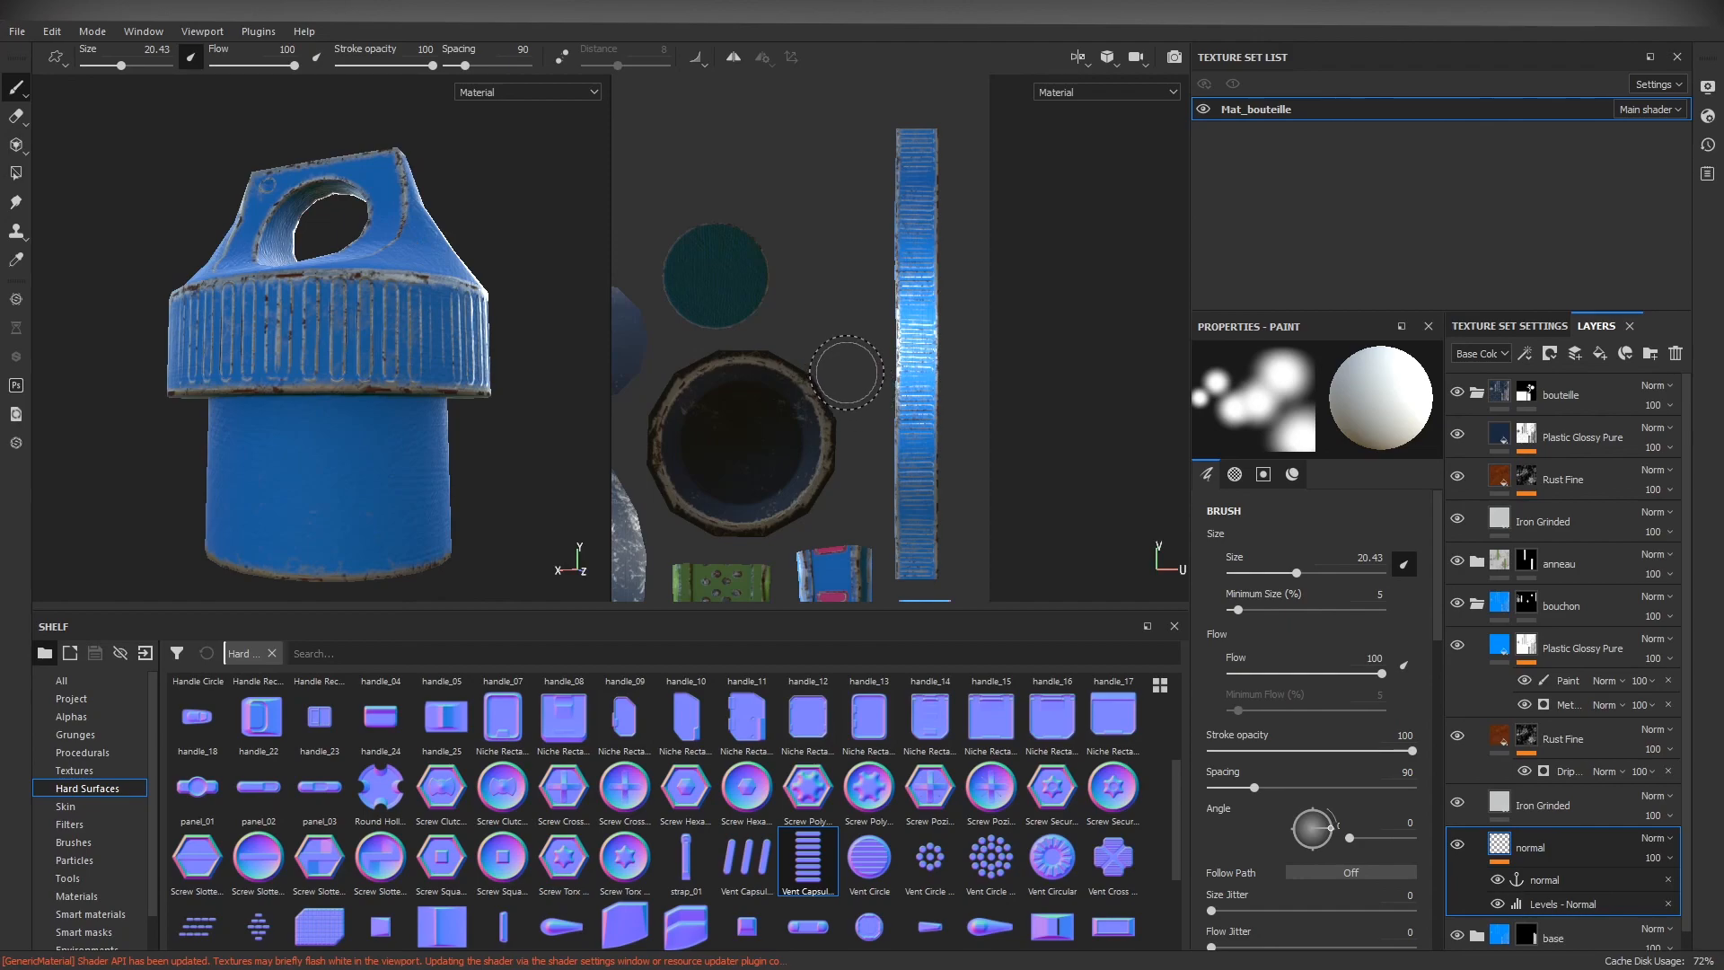
# Step: Show only the 3D view and examine the grooved cap together with the other bottle parts
pyautogui.press('F2')
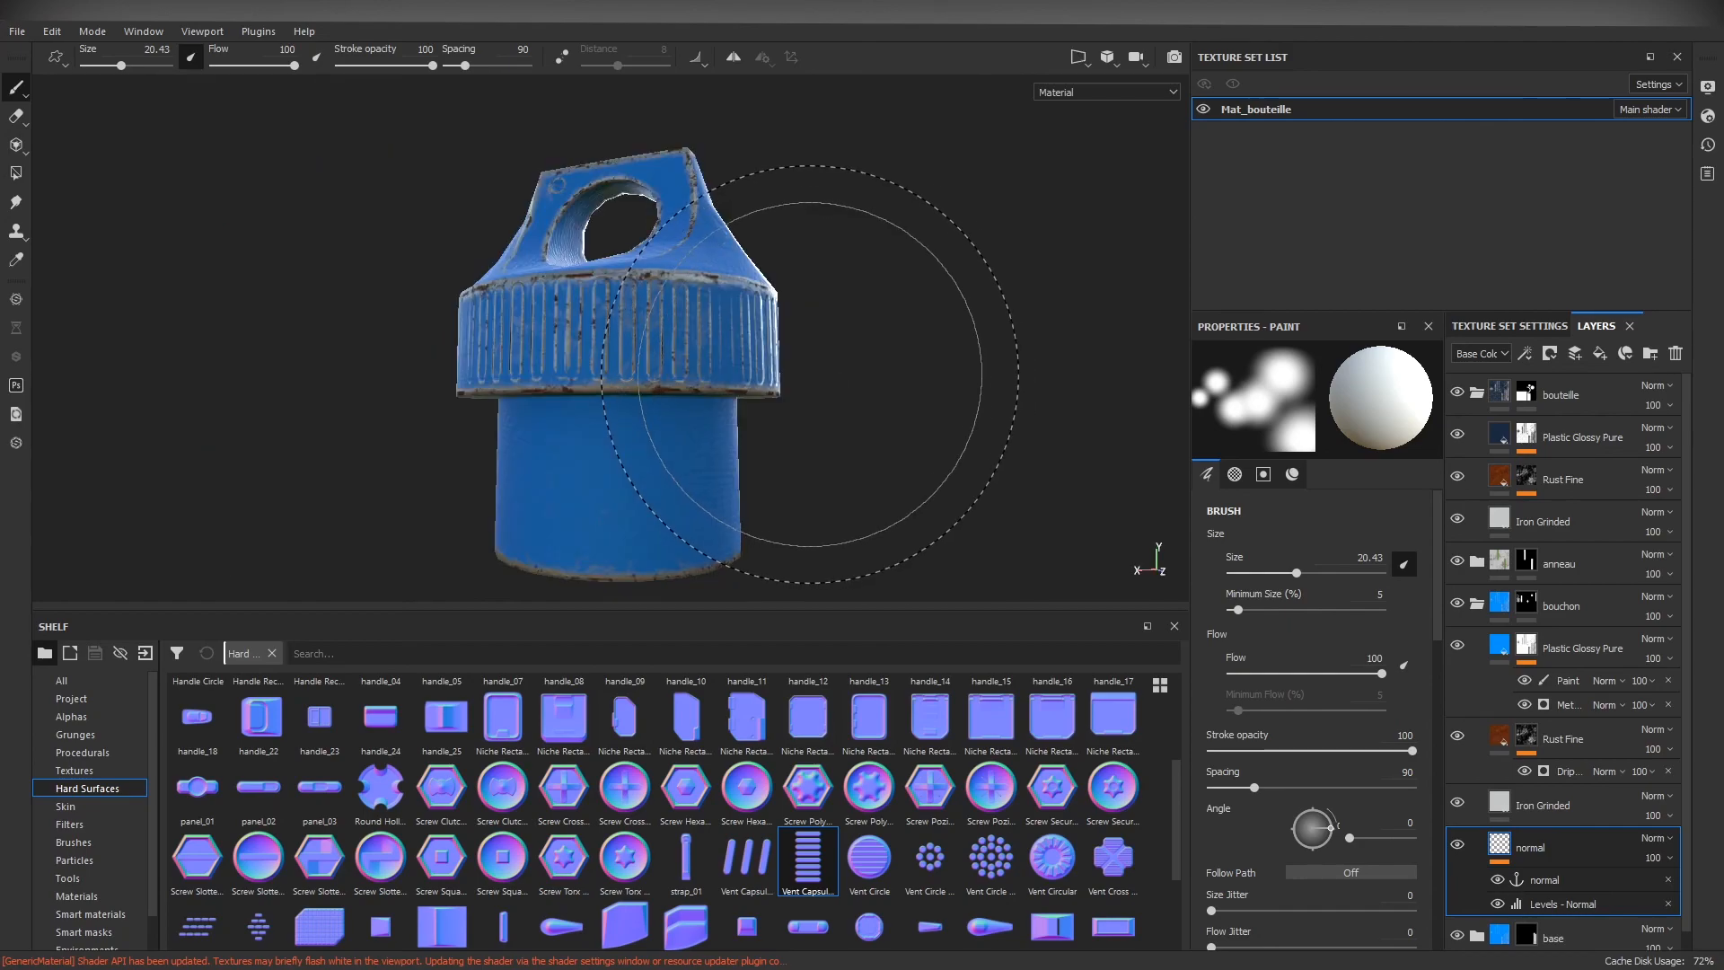
pyautogui.keyDown('alt'); pyautogui.moveTo(847, 353); pyautogui.dragTo(816, 431); pyautogui.keyUp('alt')
pyautogui.keyDown('alt'); pyautogui.moveTo(815, 431); pyautogui.dragTo(1, 286, button='right'); pyautogui.keyUp('alt')
pyautogui.keyDown('alt'); pyautogui.moveTo(587, 381); pyautogui.dragTo(143, 339, button='right'); pyautogui.keyUp('alt')
pyautogui.keyDown('alt'); pyautogui.moveTo(738, 443); pyautogui.dragTo(426, 408); pyautogui.keyUp('alt')
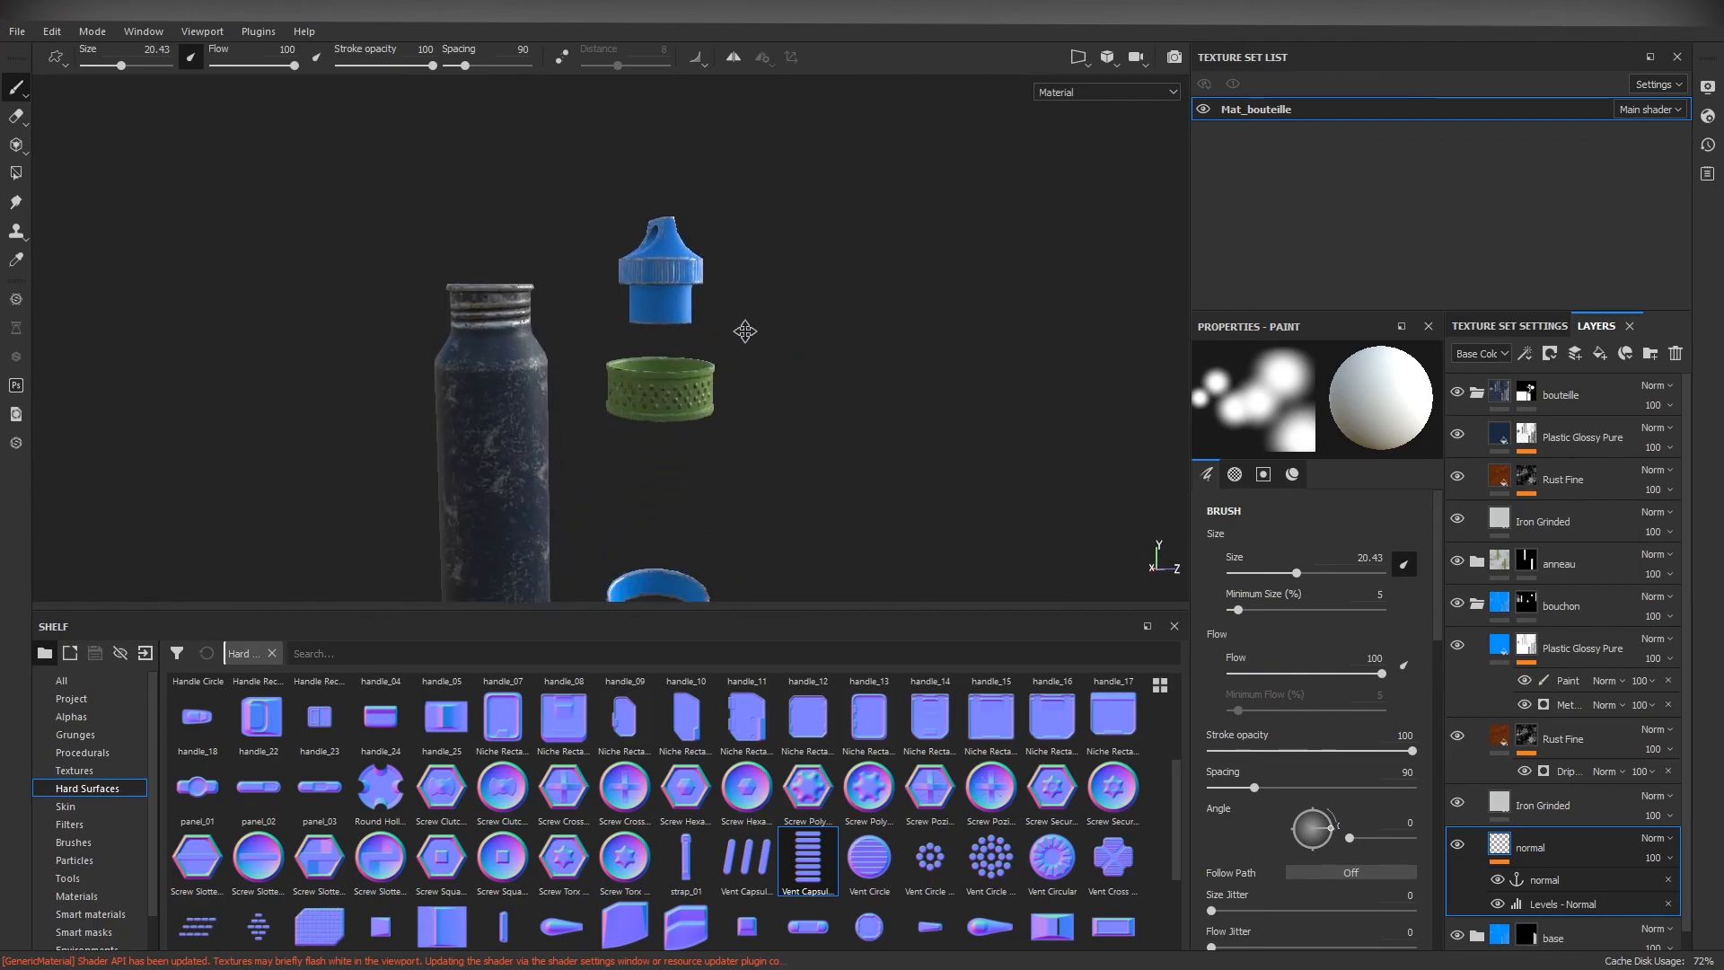